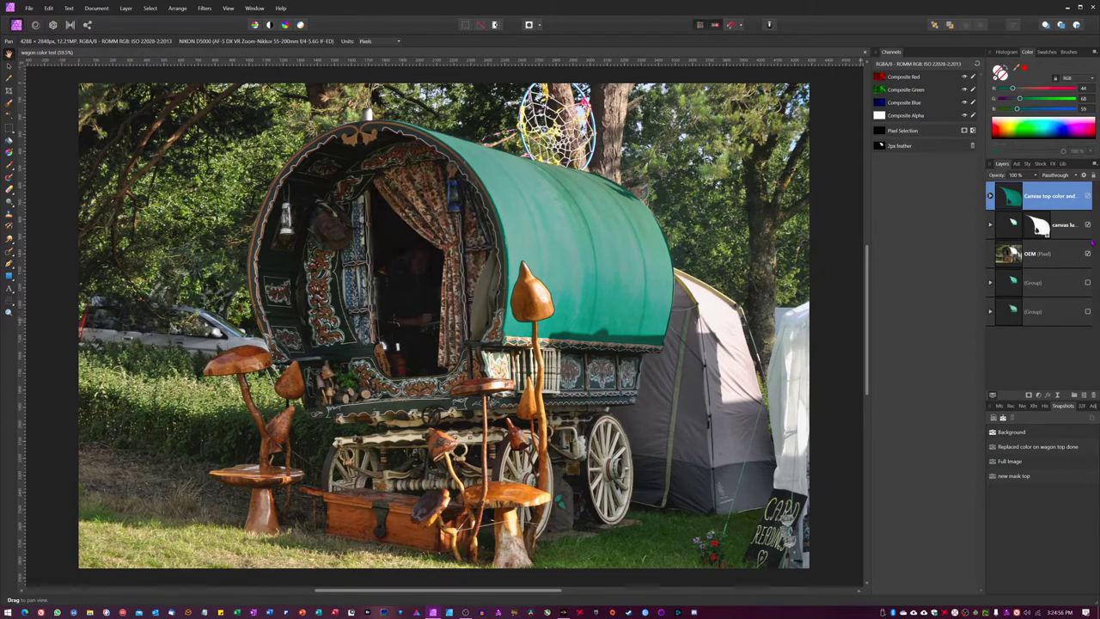
Hide both canvas colour layers to compare, then select them together and show them again.
click(1087, 197)
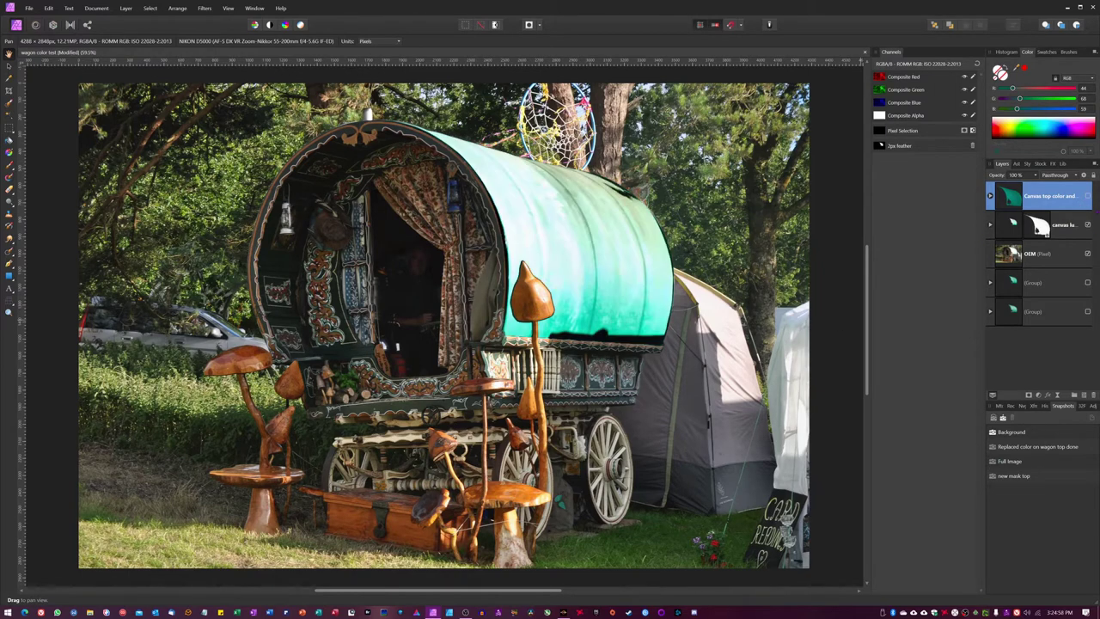
click(1087, 224)
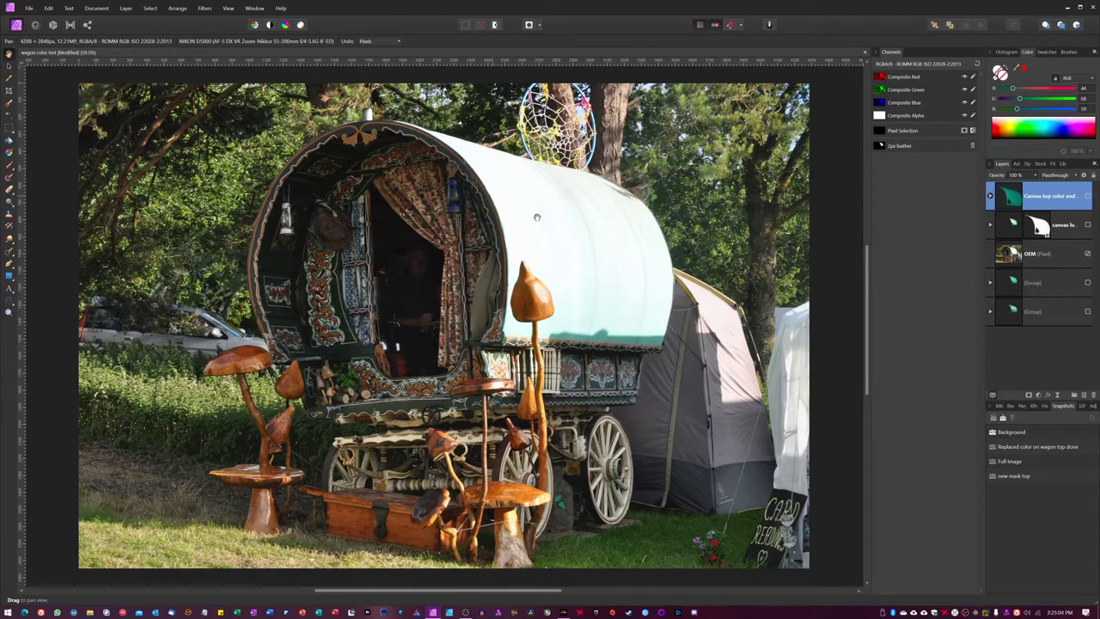
shift+click(1074, 222)
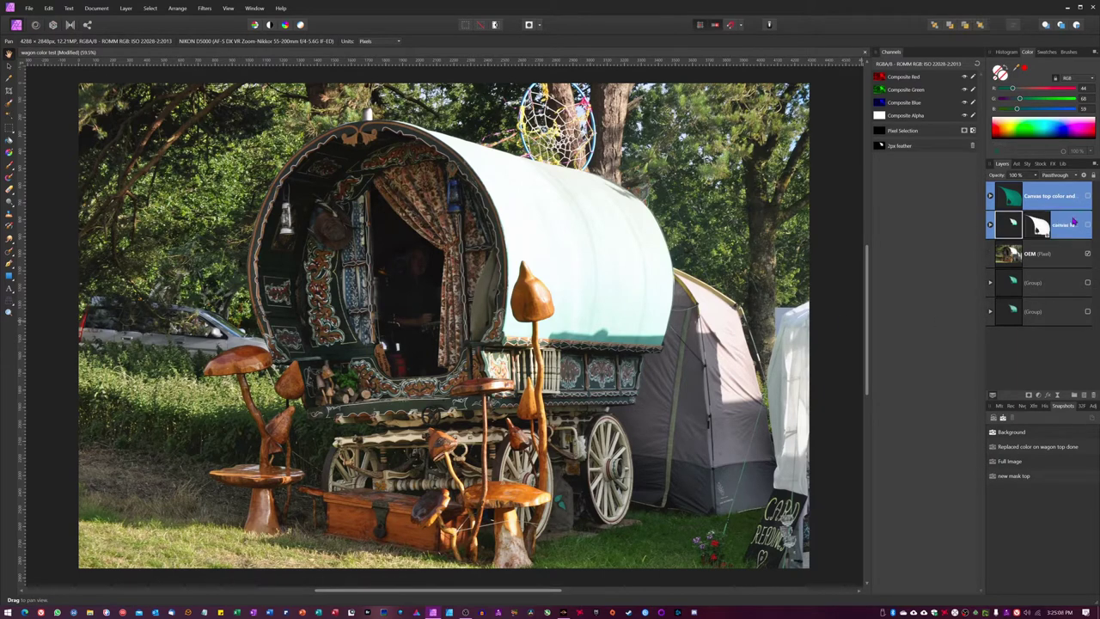
click(1088, 197)
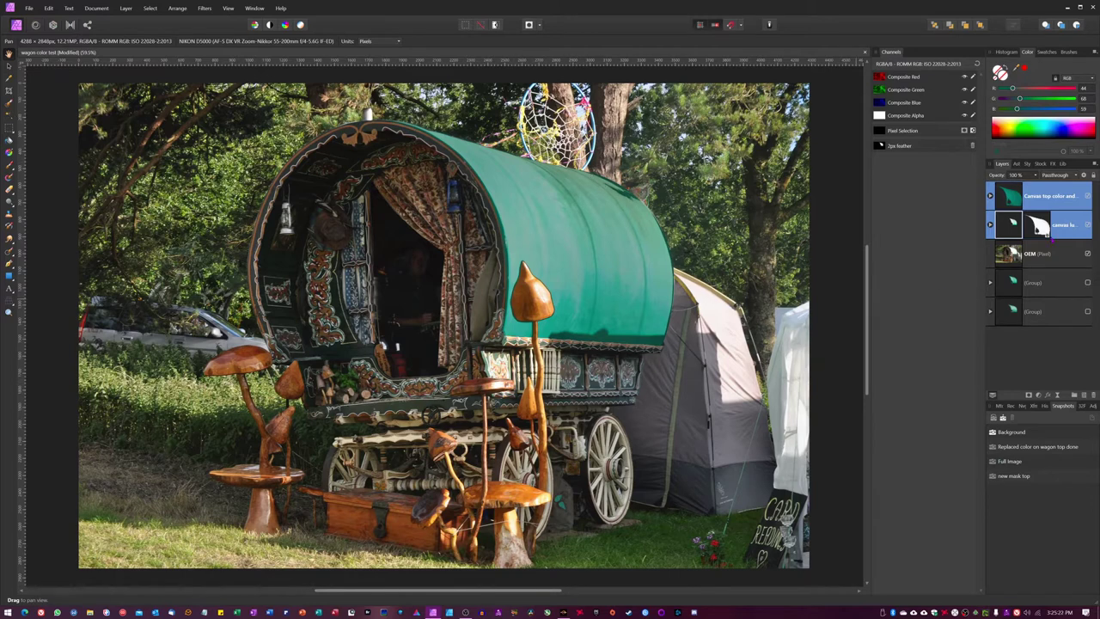
Load the saved 2px feather selection around the wagon top, then deselect.
right_click(899, 147)
click(851, 178)
key(ctrl+d)
Group the two canvas colour layers below the OEM photo layer and make OEM active.
key(ctrl+g)
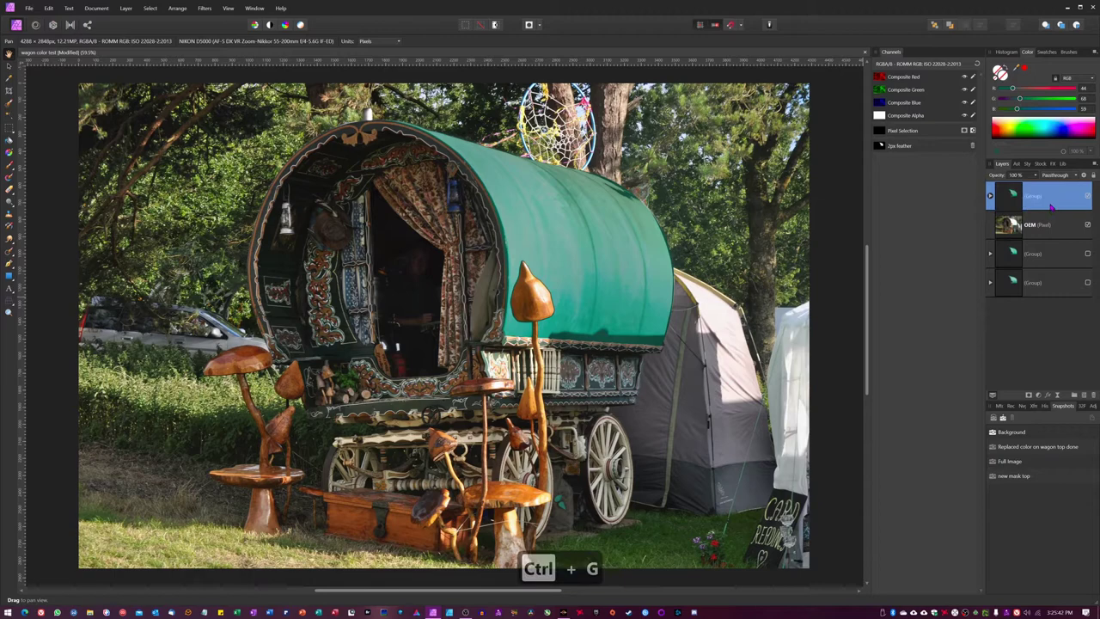
drag(1046, 199, 1014, 244)
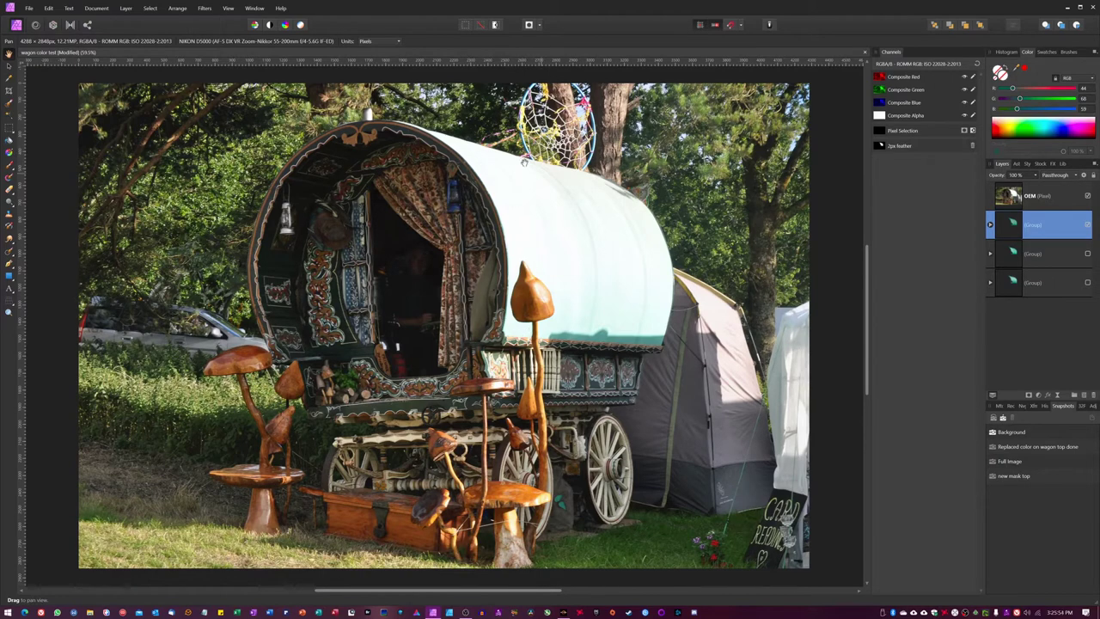
click(1040, 196)
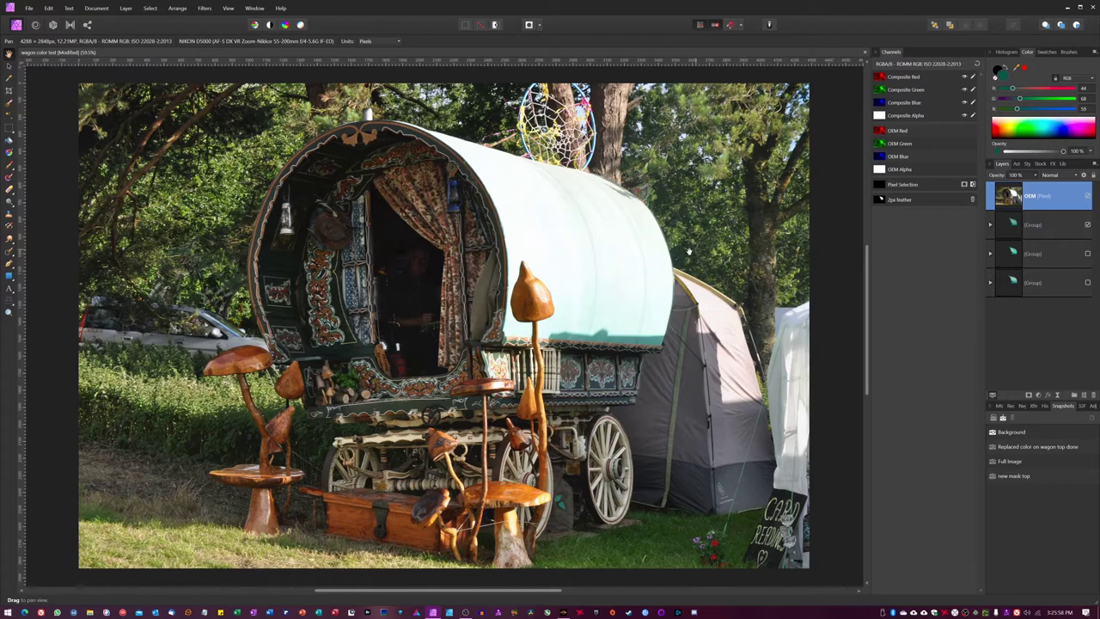
With the Pen tool, zoom to 500% on the roof edge and undo a stray node.
key(p)
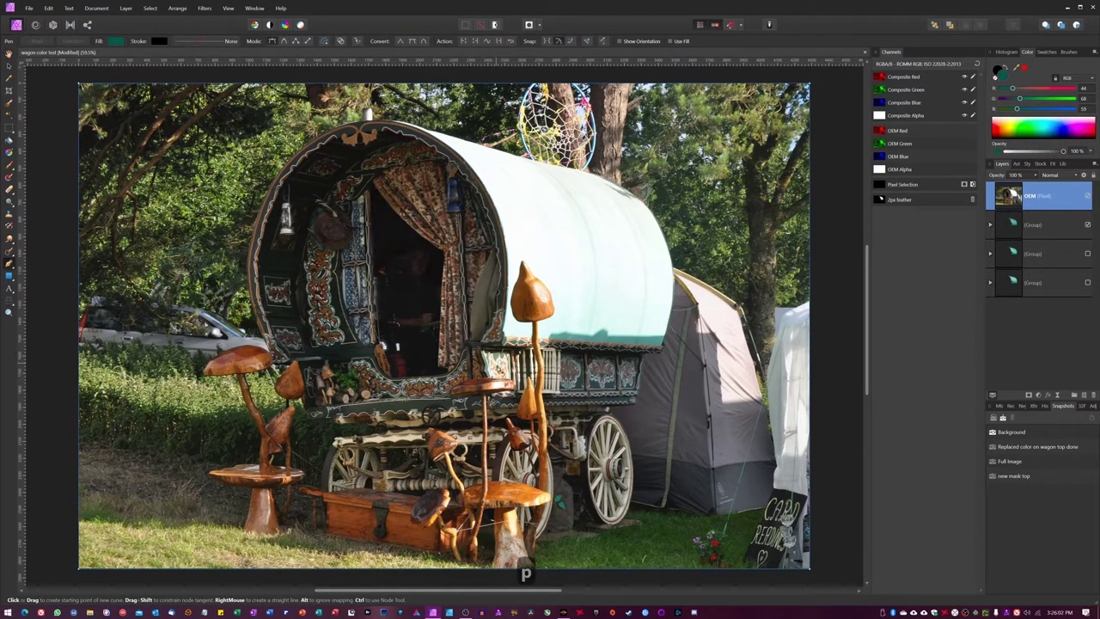
key(ctrl)
key(ctrl+equal)
key(ctrl+equal)
key(ctrl+equal)
key(ctrl+equal)
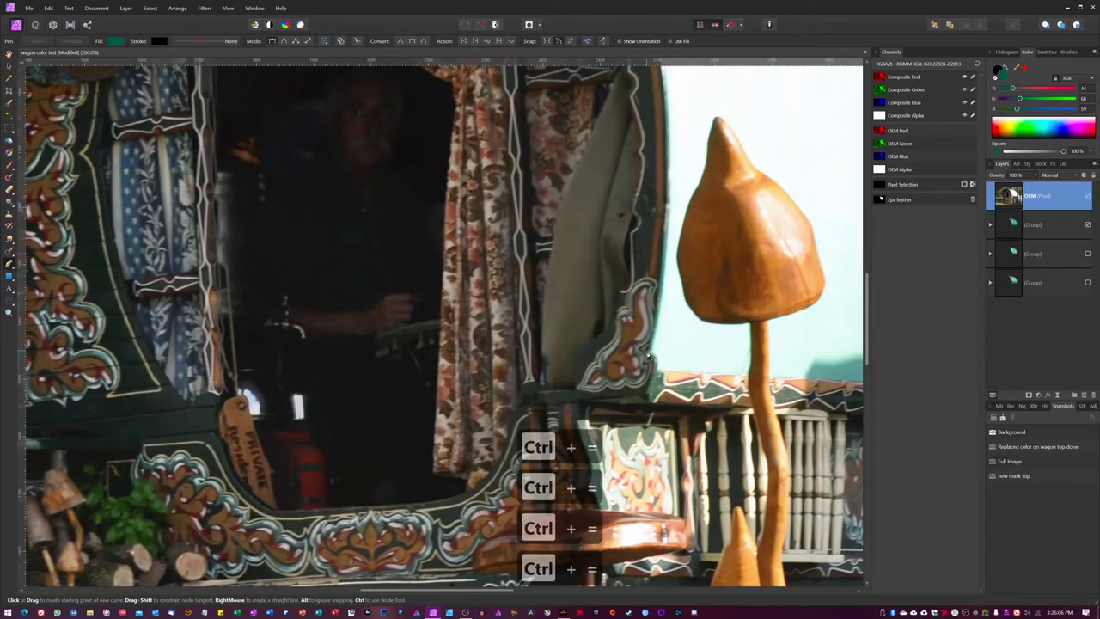
key(ctrl+equal)
key(ctrl+equal)
key(ctrl+equal)
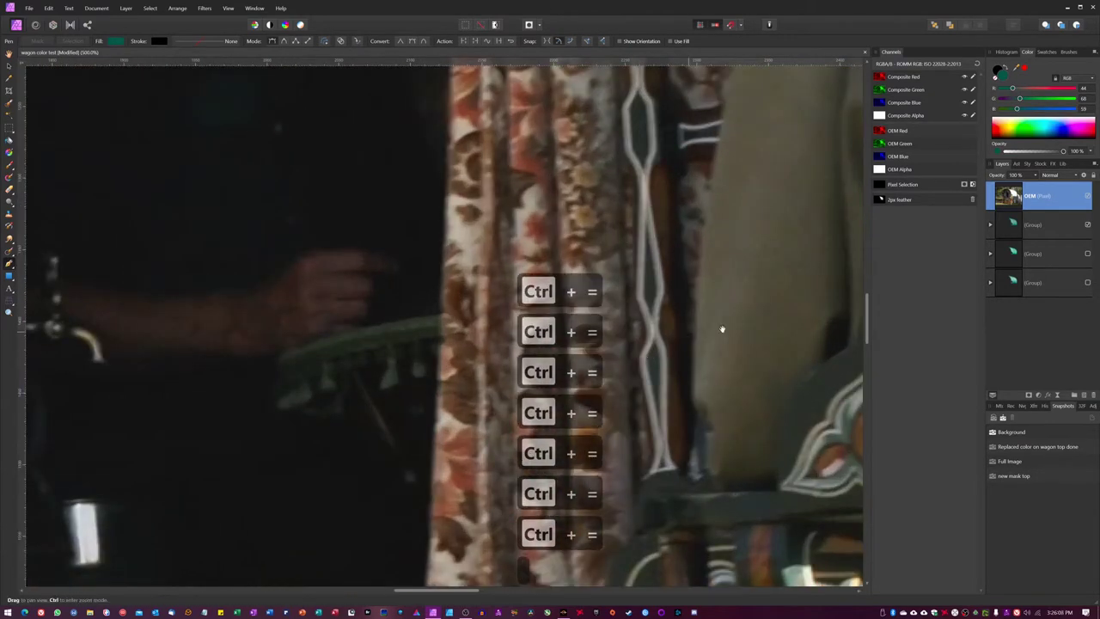
drag(722, 327, 238, 317)
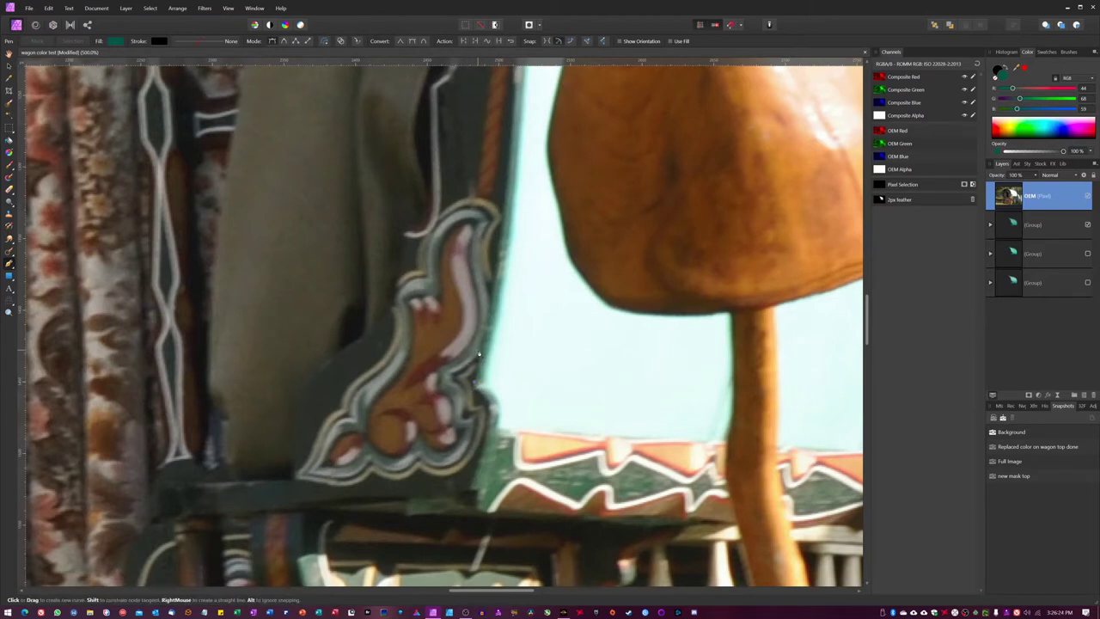
click(498, 174)
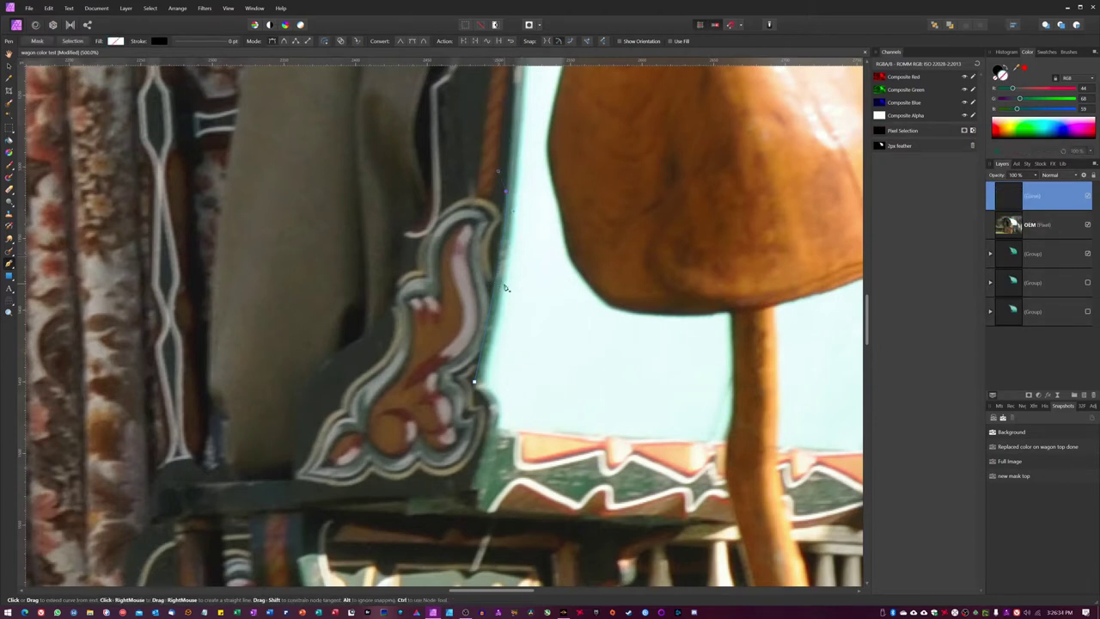
key(ctrl+z)
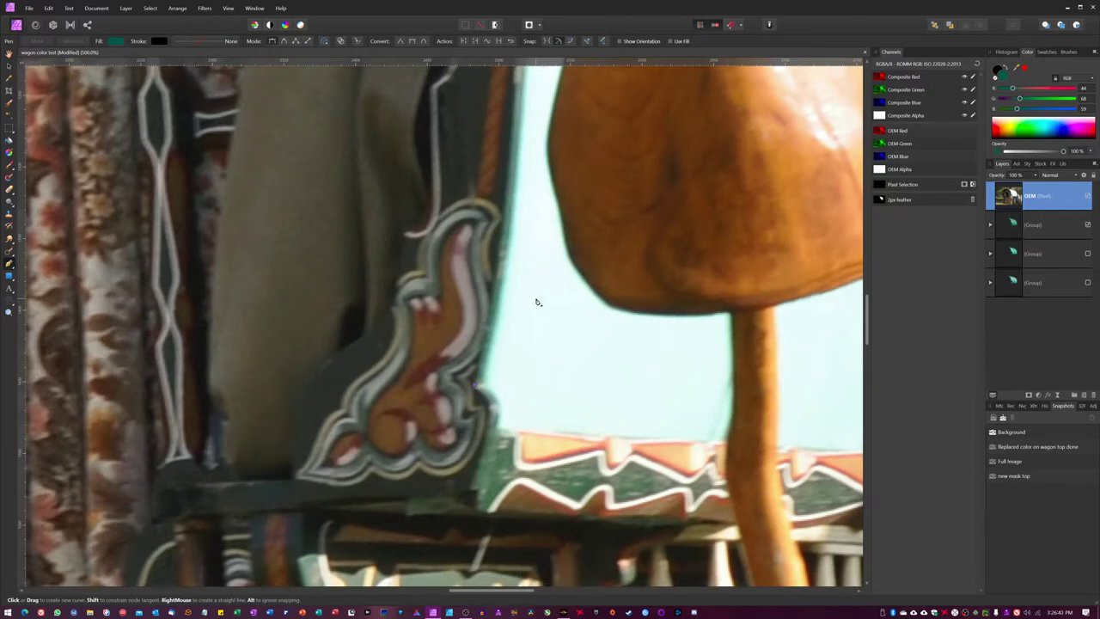
Reframe the view, magnifying the roof's front top edge.
key(ctrl+minus)
key(ctrl+minus)
key(ctrl+minus)
key(ctrl+minus)
key(ctrl+minus)
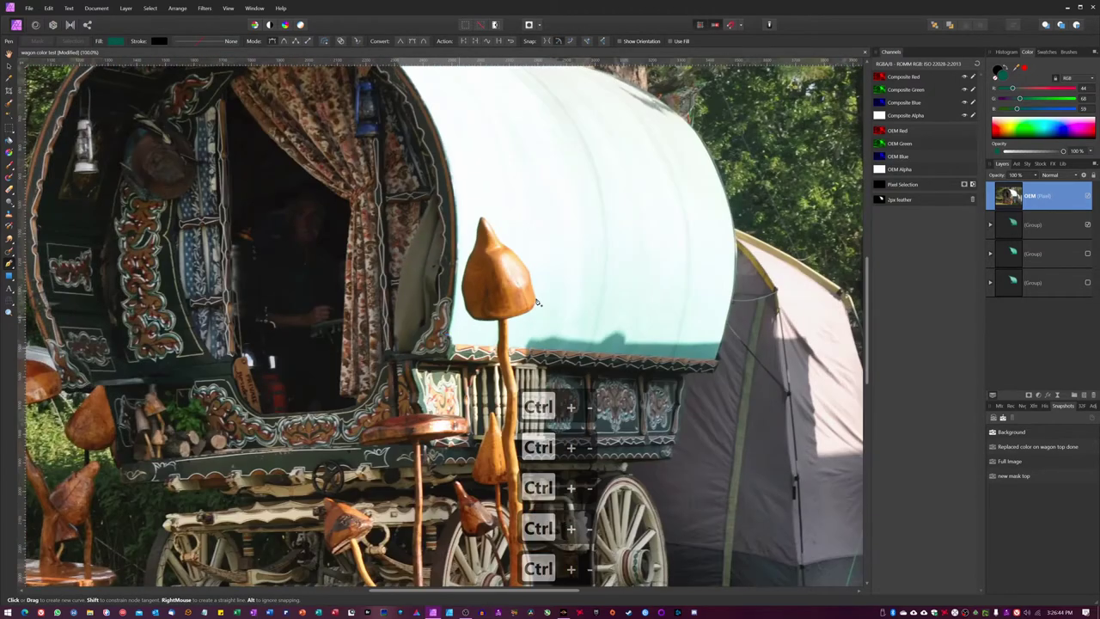
key(ctrl+minus)
key(ctrl+plus)
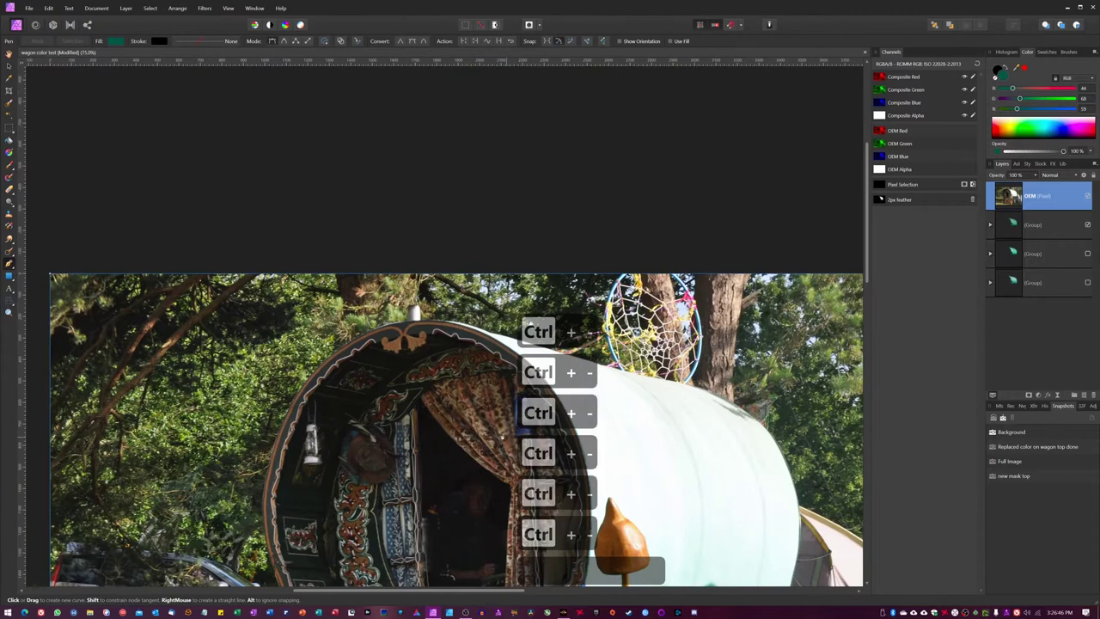
key(ctrl+plus)
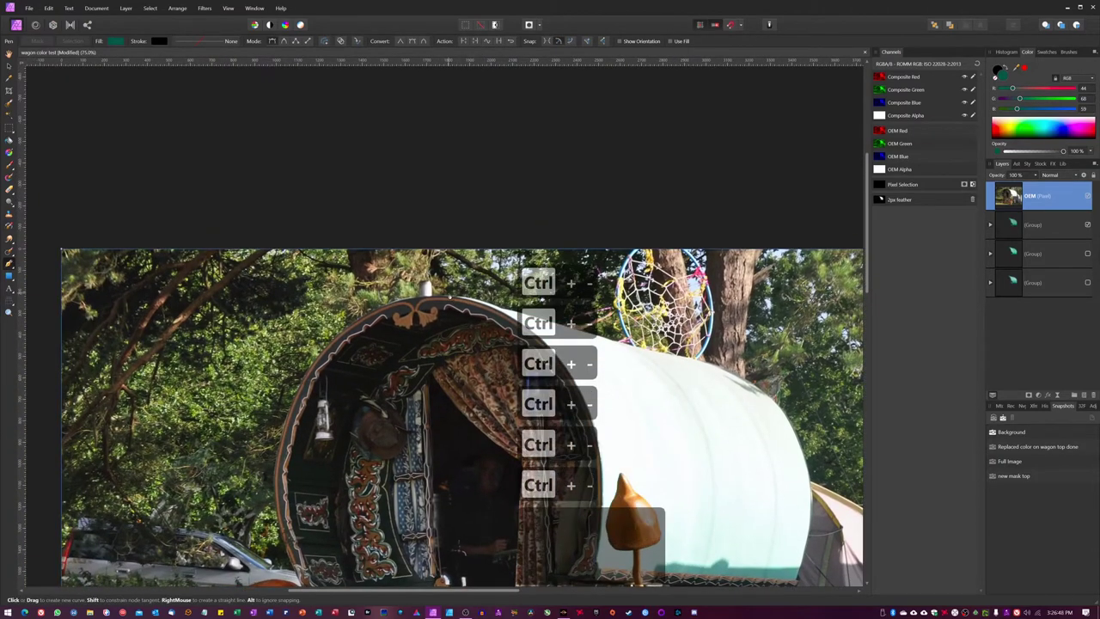
key(ctrl+equal)
key(ctrl+equal)
key(ctrl+equal)
key(ctrl+equal)
key(ctrl+equal)
key(ctrl+equal)
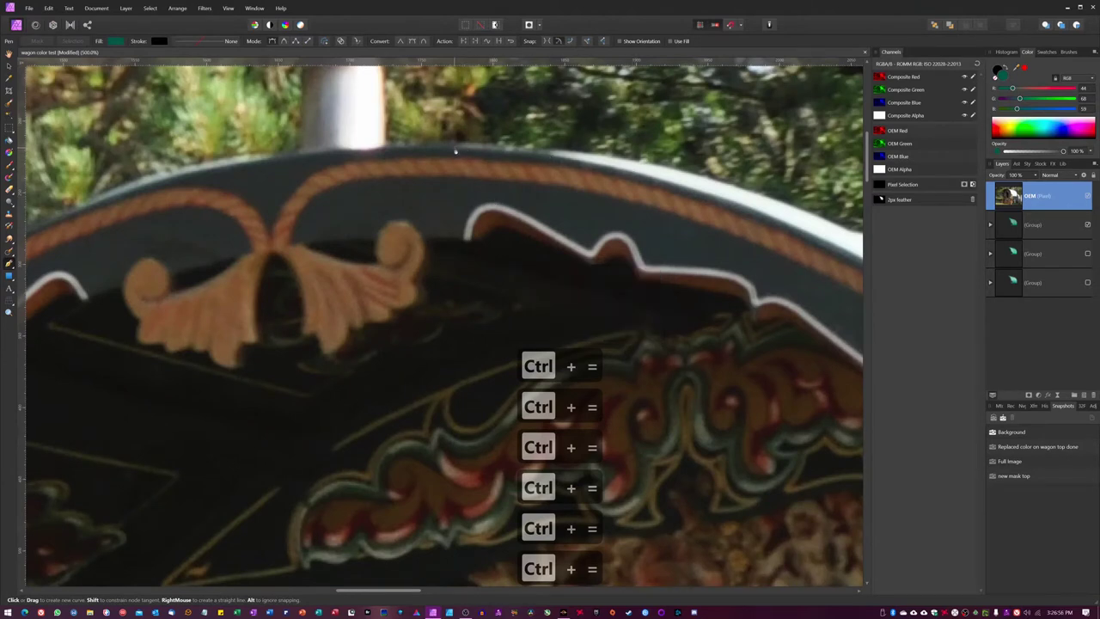
Begin a curve at the roof's front edge with a curved segment following the roof line, then fit the photo.
click(456, 151)
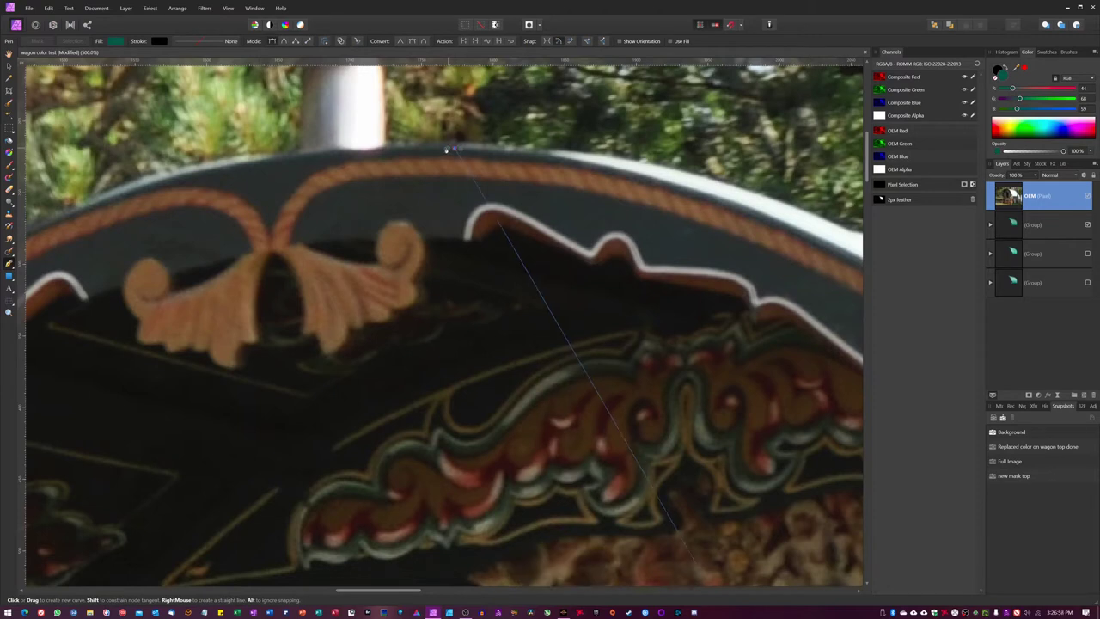
key(ctrl+shift+n)
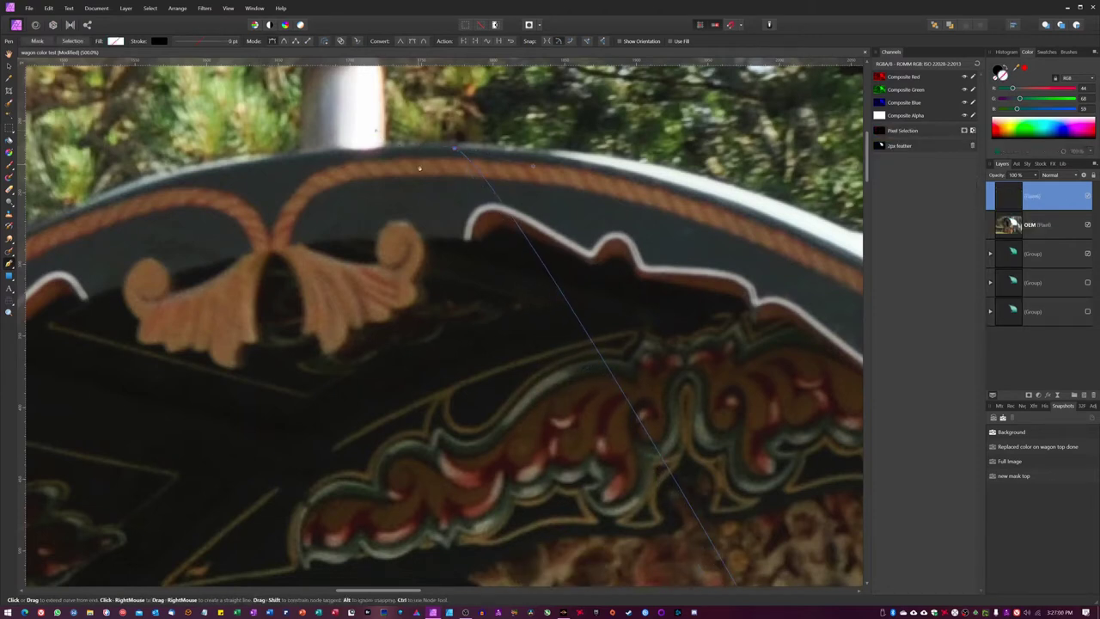
click(531, 168)
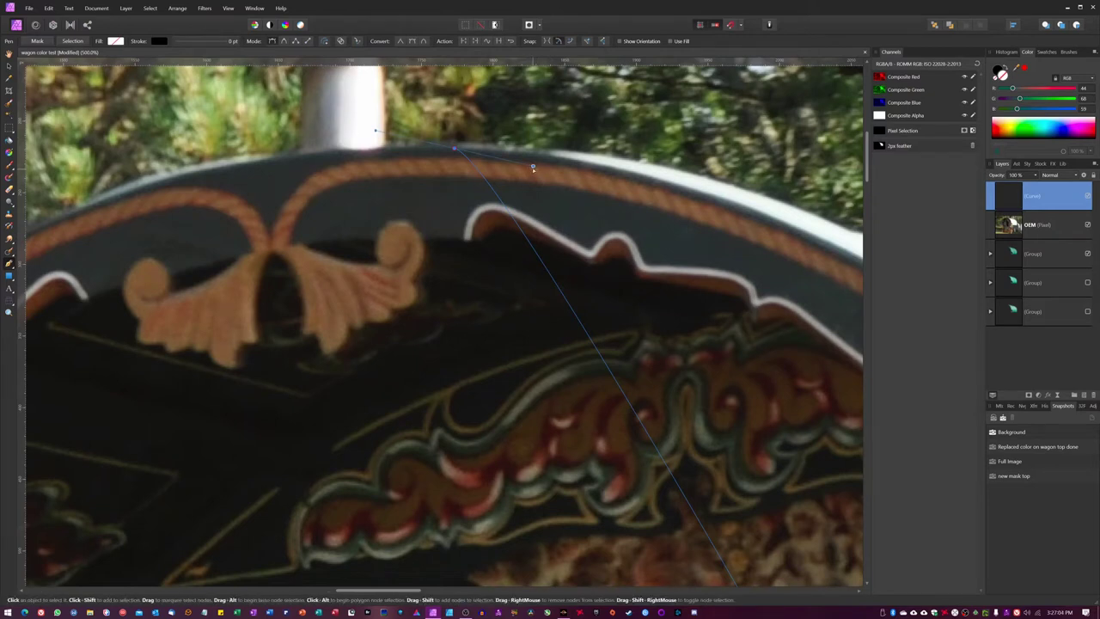
drag(533, 168, 794, 225)
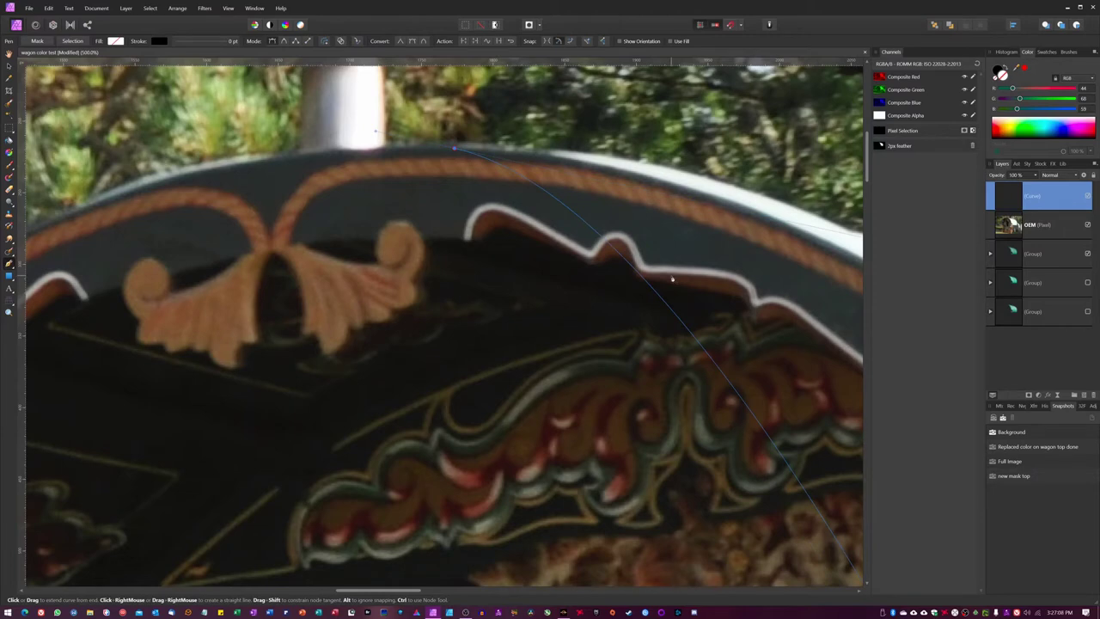
key(ctrl)
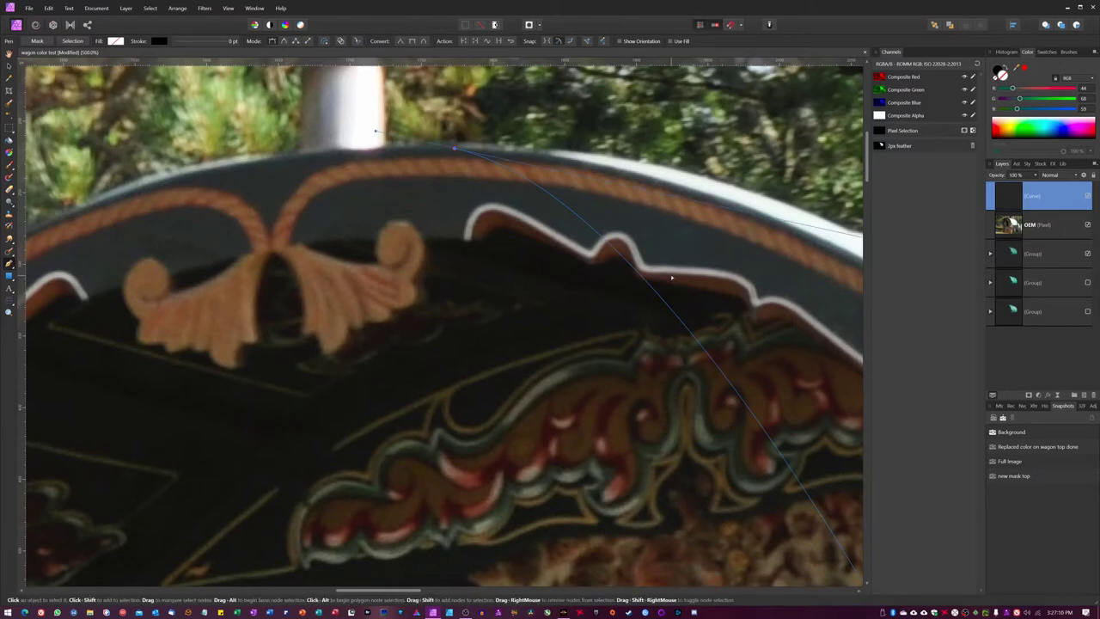
key(ctrl+minus)
key(ctrl+minus)
key(ctrl+0)
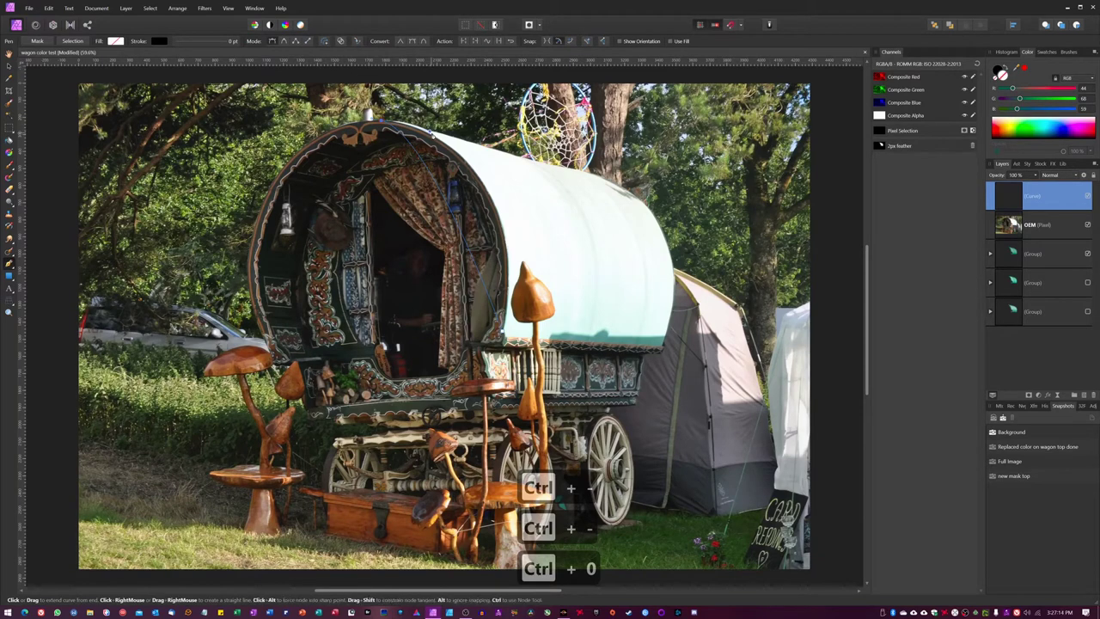
key(a)
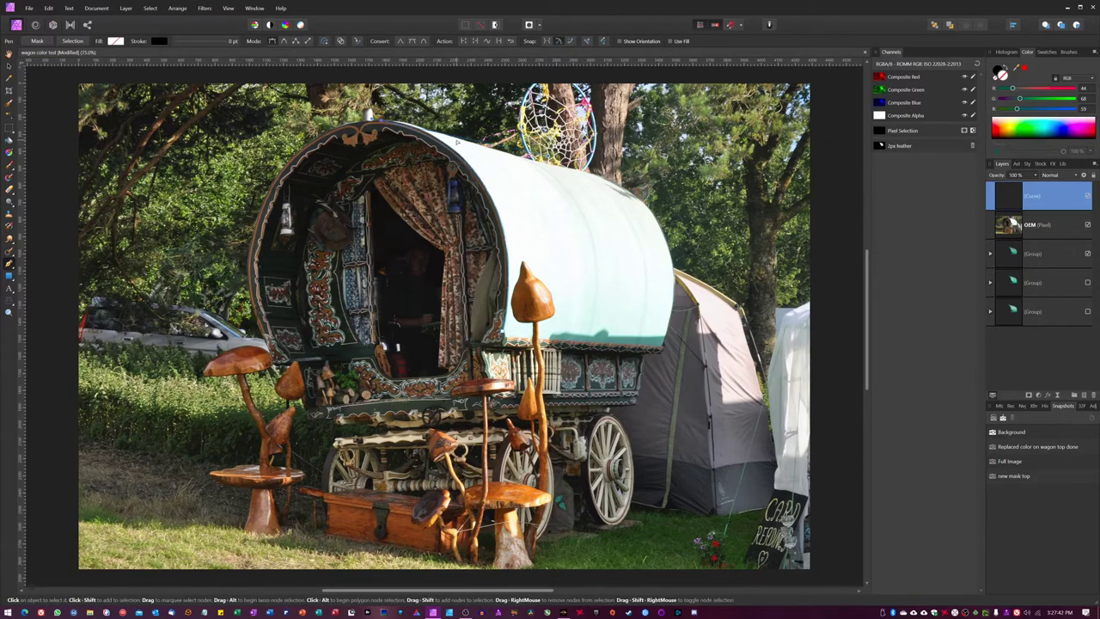
Zoom to 300% on the roof and add a smooth node following the roof curve.
key(ctrl+equal)
key(ctrl+equal)
key(ctrl+equal)
key(ctrl+equal)
key(ctrl+equal)
scroll(685, 240, right, 8)
scroll(654, 290, up, 3)
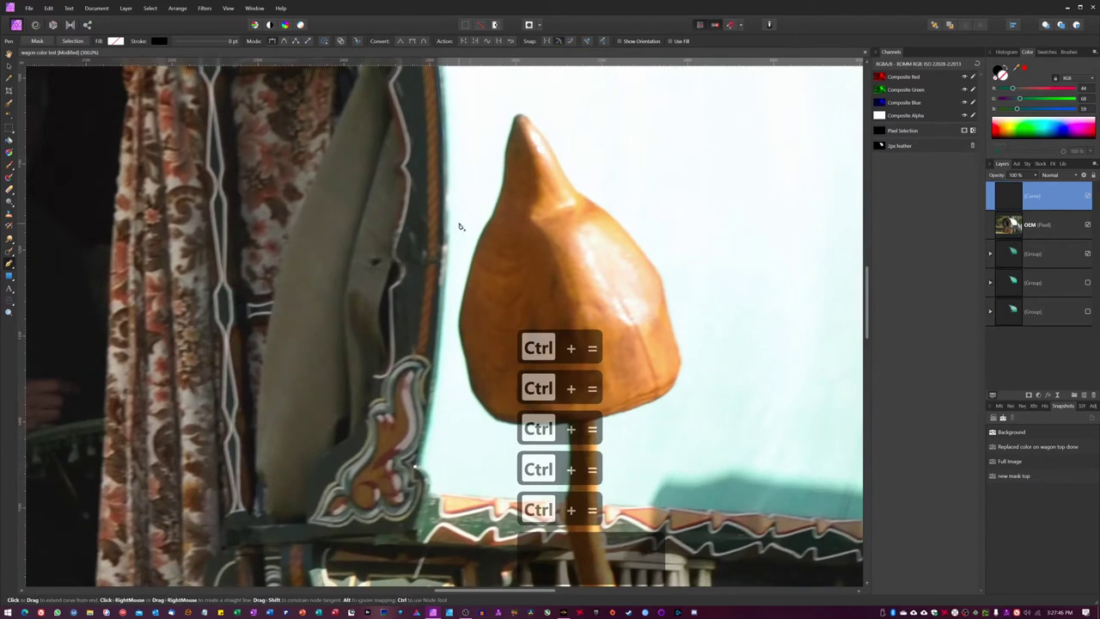
scroll(431, 108, up, 6)
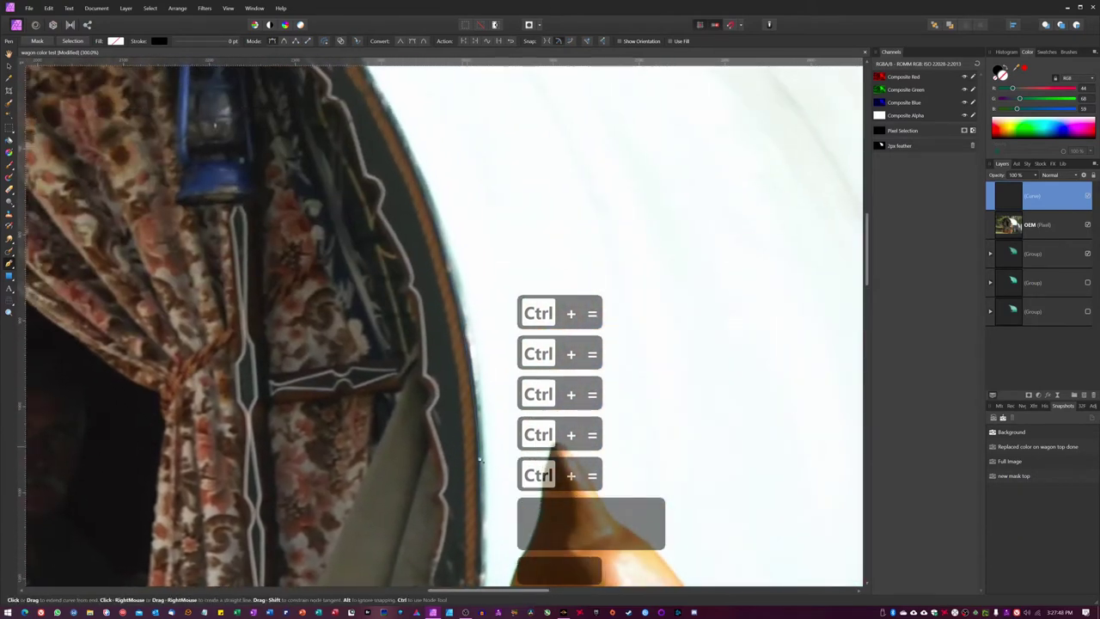
scroll(371, 161, up, 6)
scroll(371, 162, left, 3)
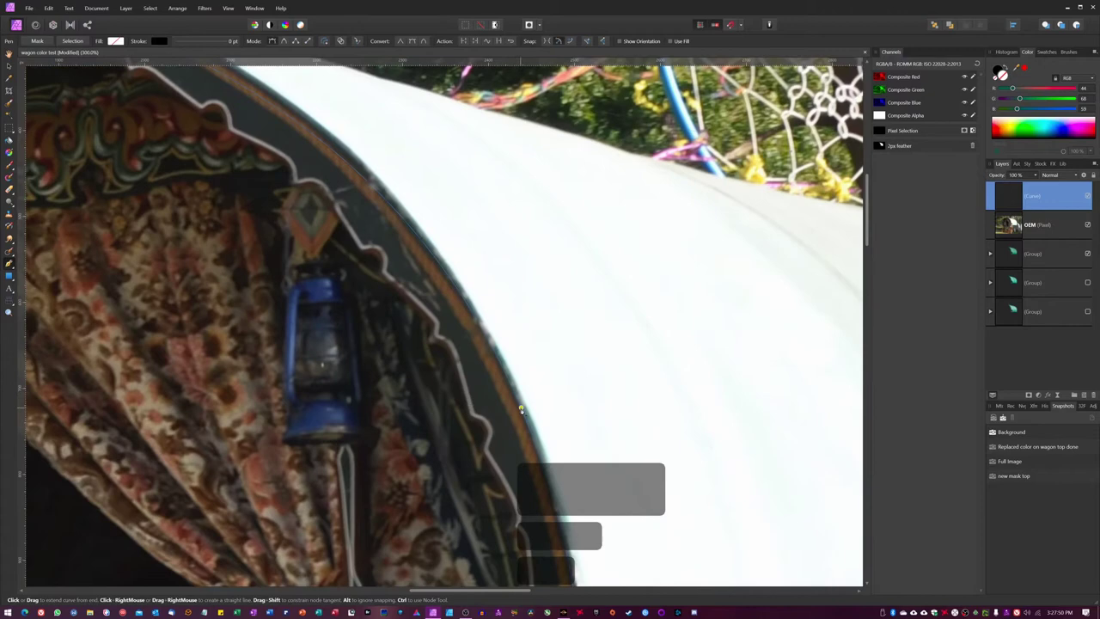
scroll(273, 161, up, 6)
scroll(273, 161, left, 4)
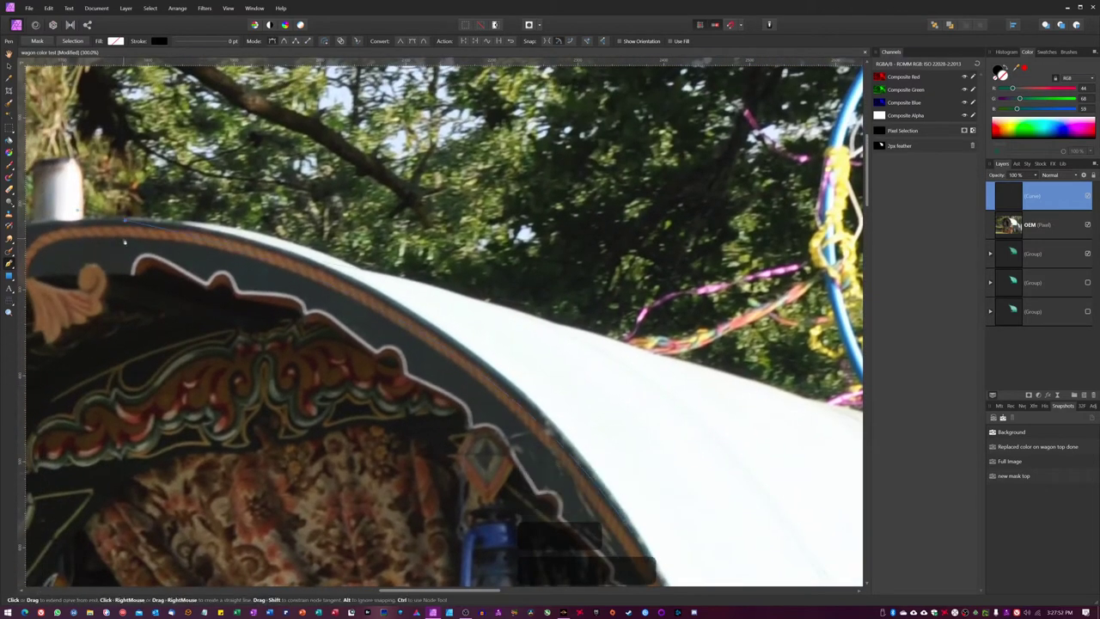
scroll(221, 287, up, 2)
scroll(221, 287, left, 4)
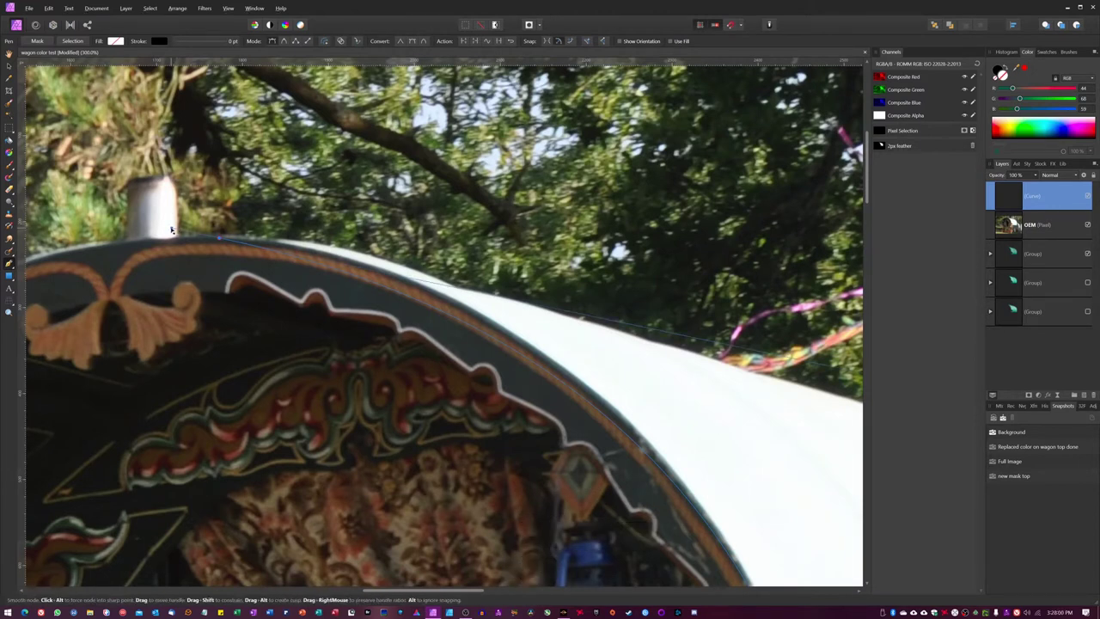
key(ctrl)
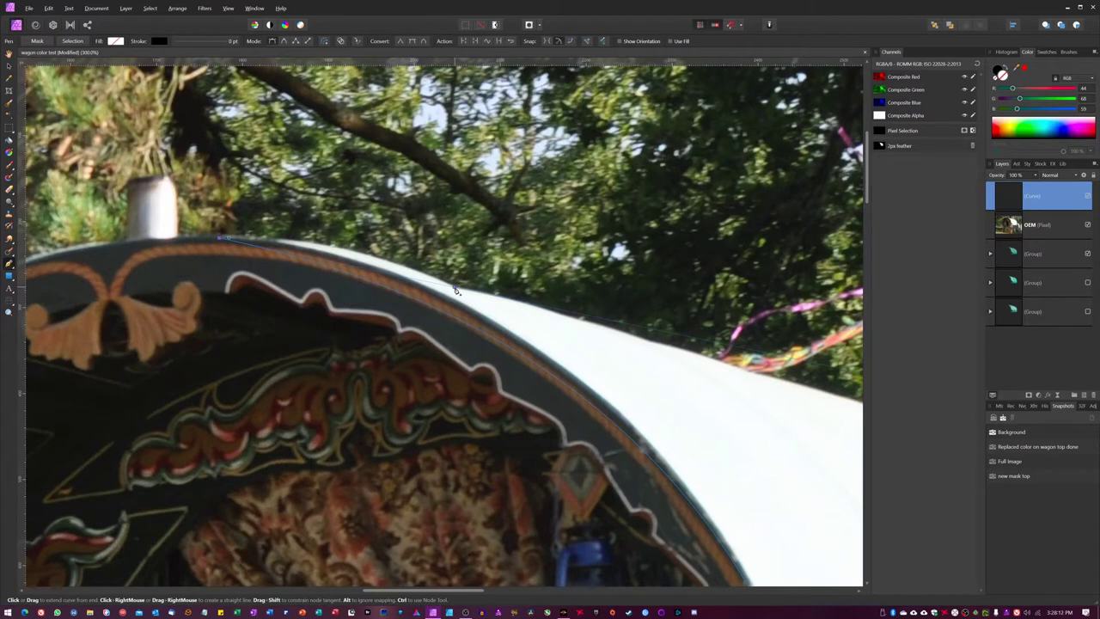
drag(454, 286, 561, 343)
Extend the outline with two more nodes along the canopy's top edge, then fit the photo.
key(space)
drag(785, 422, 410, 349)
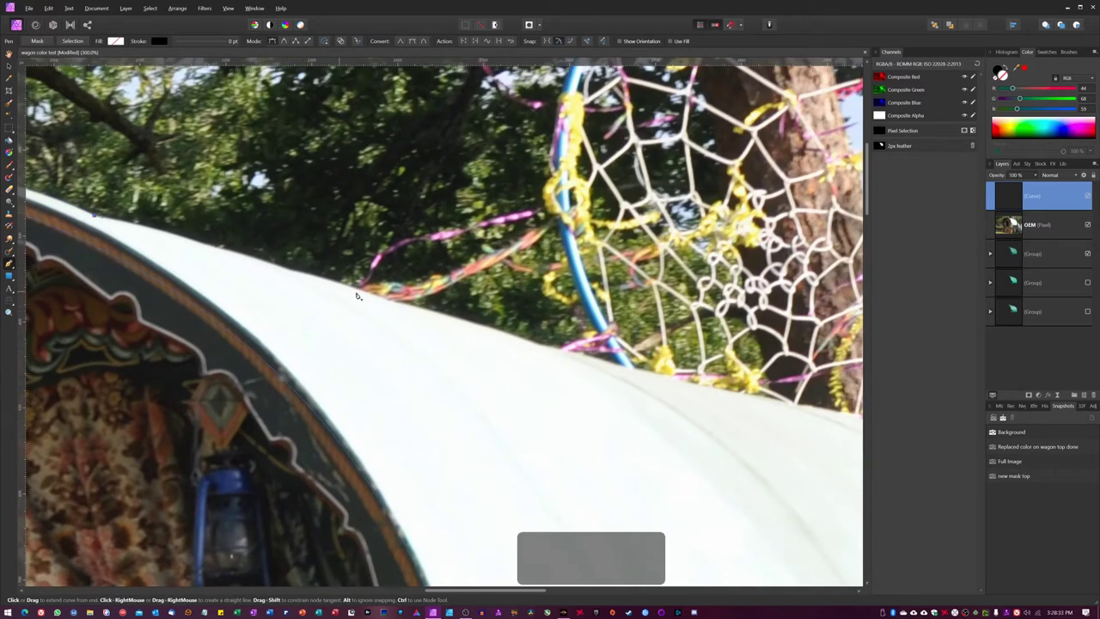
click(220, 251)
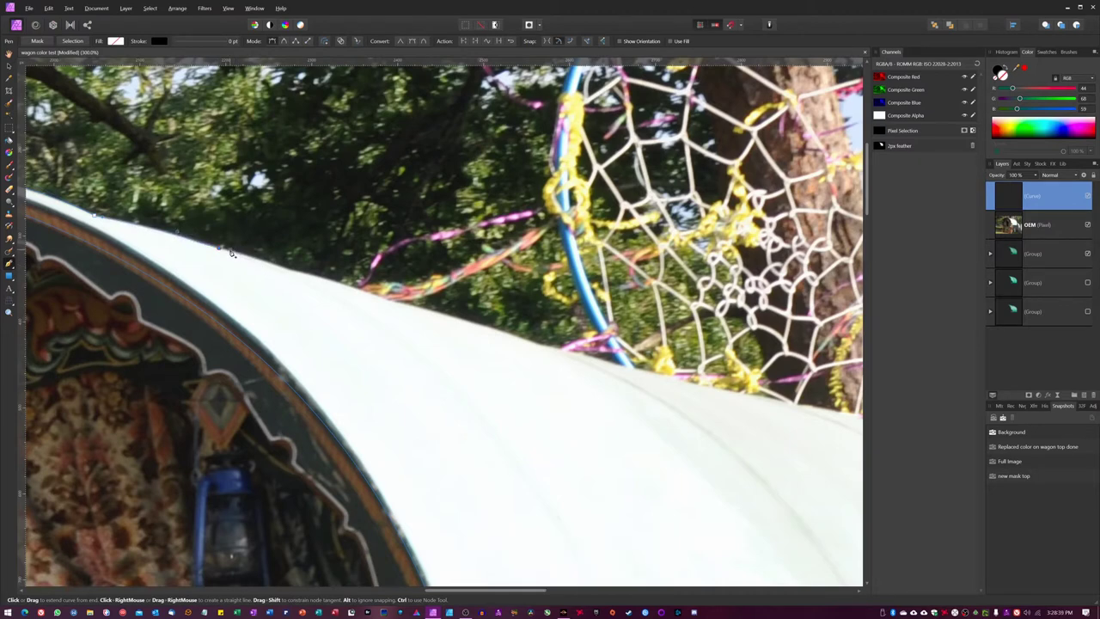
click(284, 268)
key(ctrl)
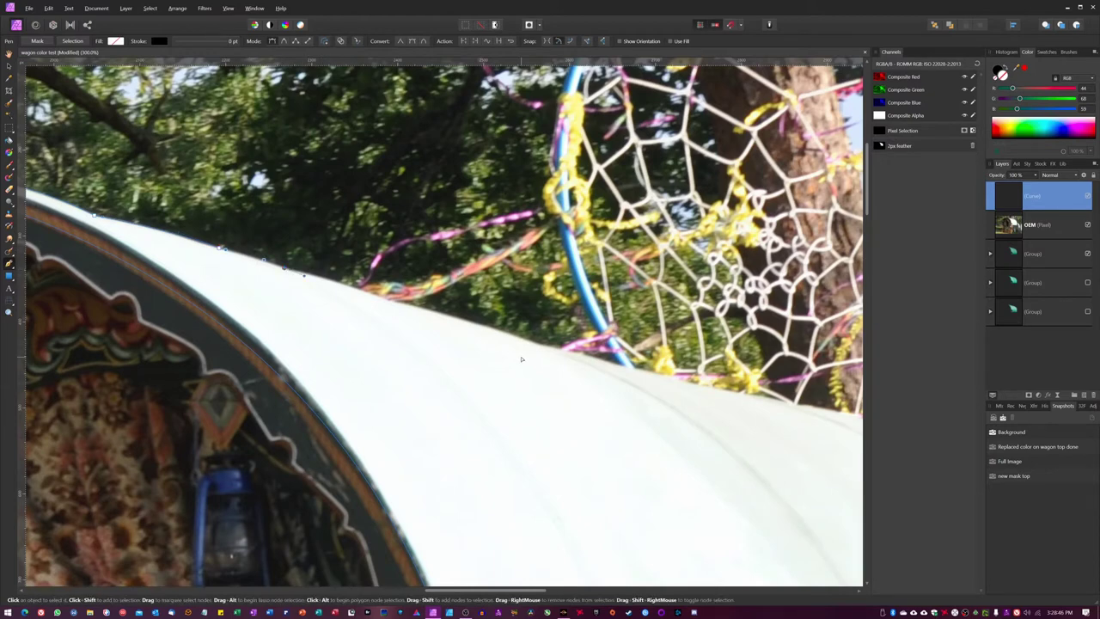
key(ctrl+0)
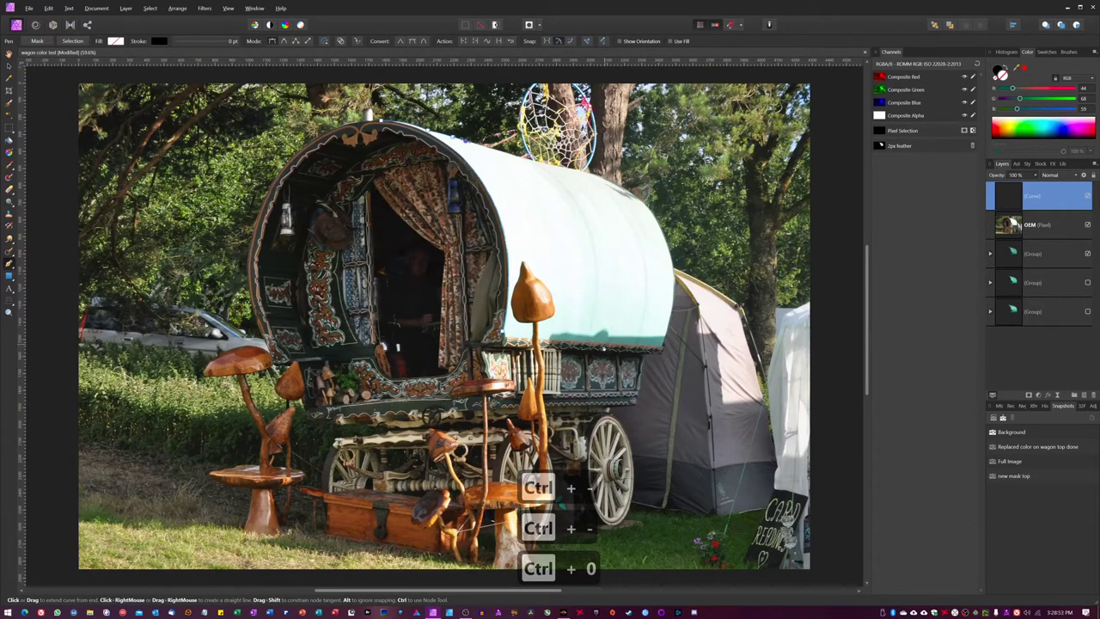
Trace the canopy's lower edge back to the start node, close it as a selection, then deselect.
key(ctrl)
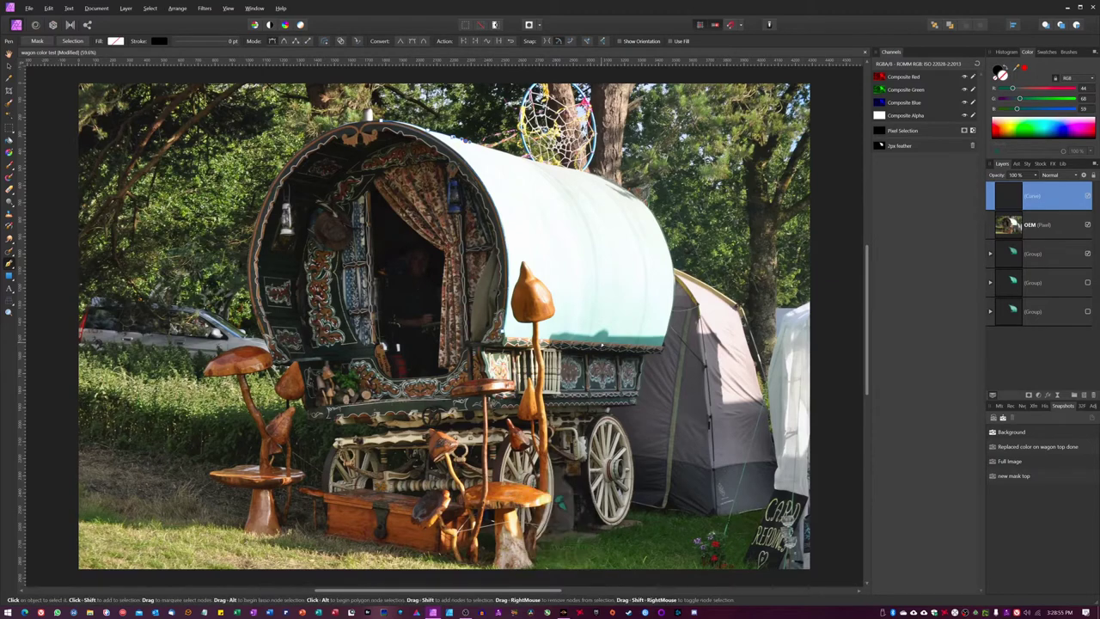
key(ctrl+equal)
key(ctrl+equal)
key(ctrl+equal)
key(ctrl+equal)
key(ctrl+equal)
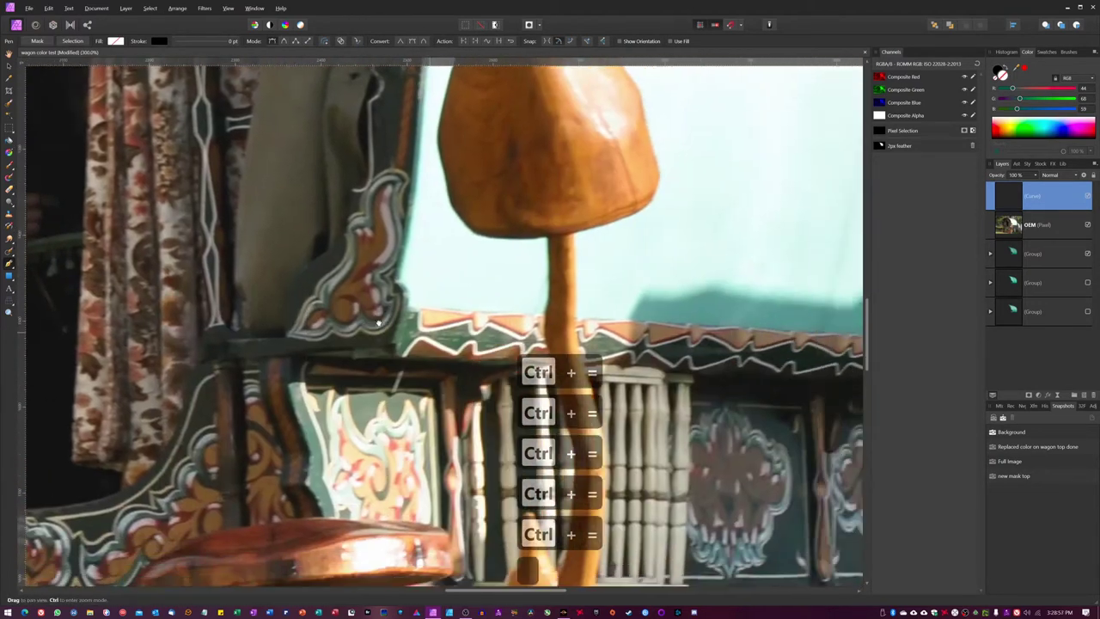
drag(378, 323, 279, 262)
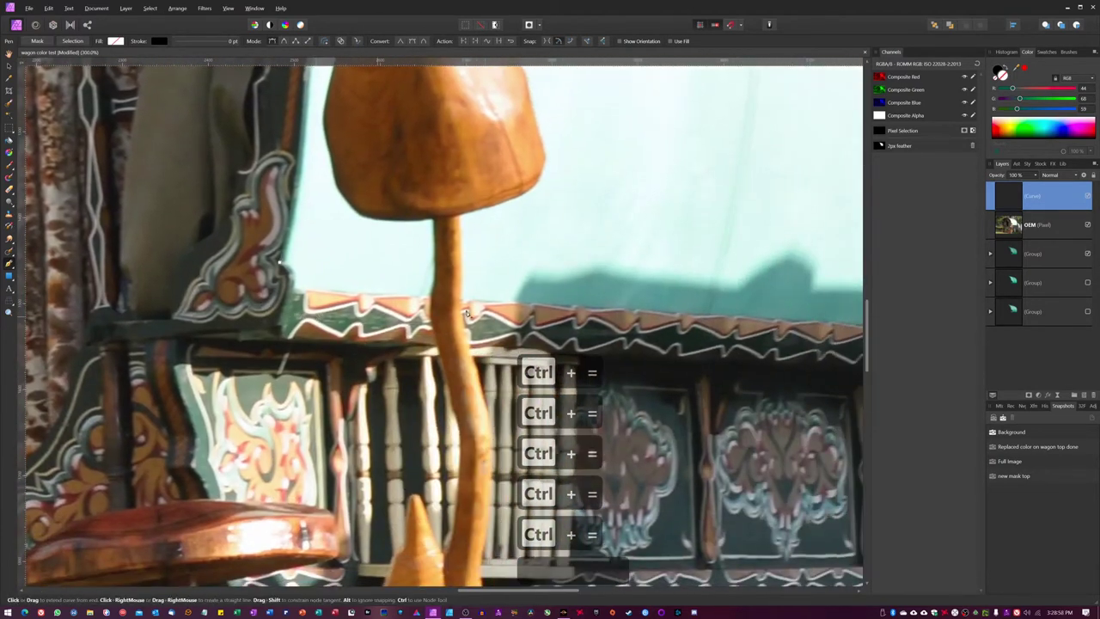
click(678, 312)
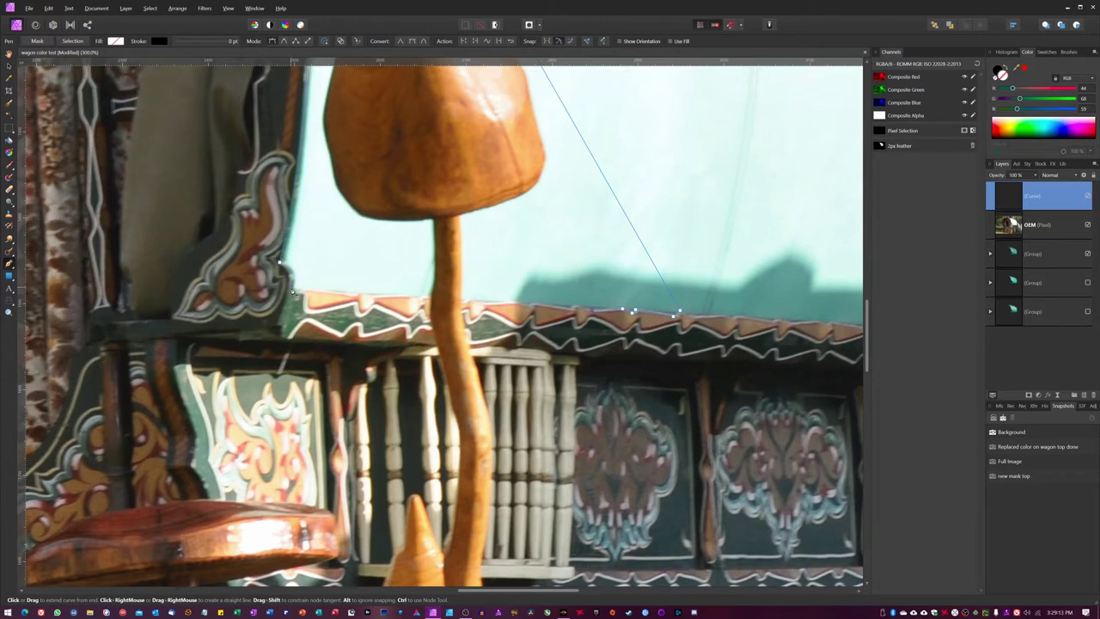
click(292, 292)
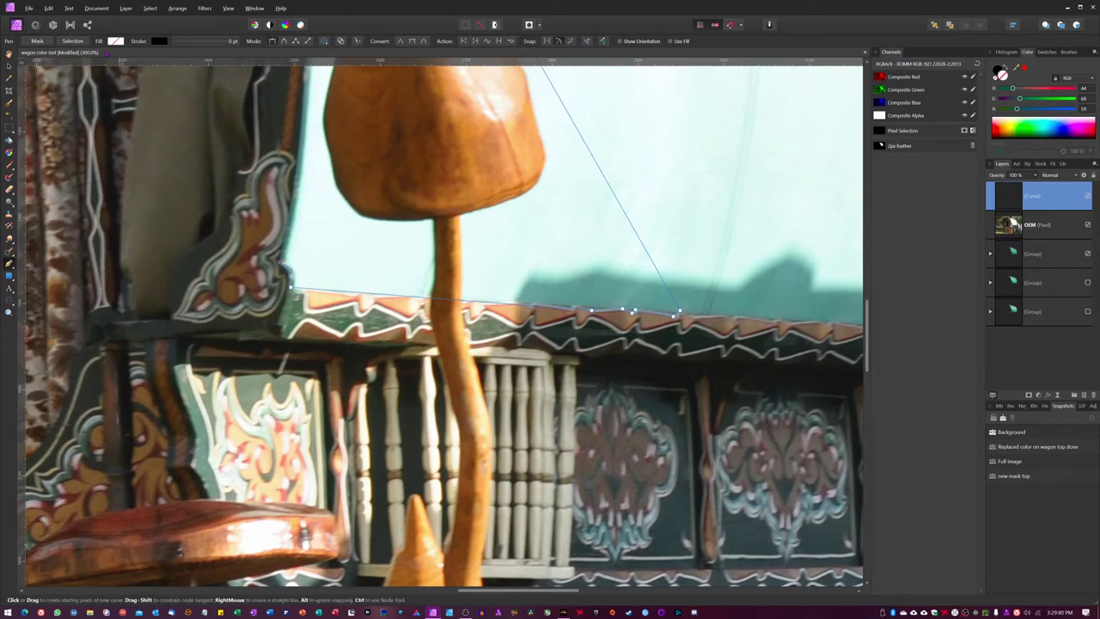
click(72, 41)
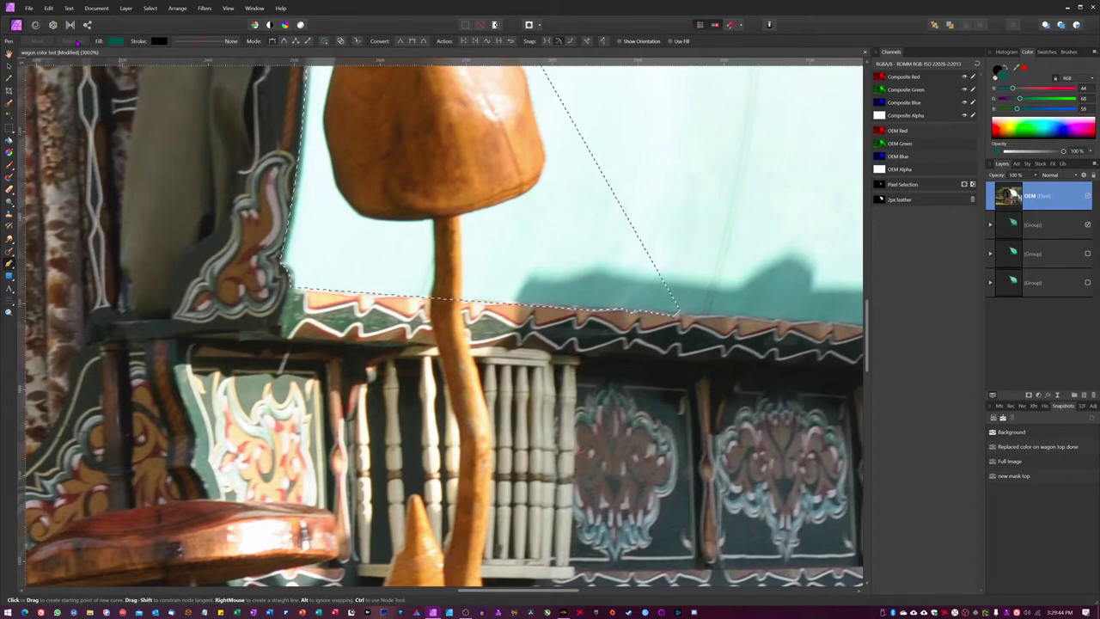
key(ctrl+d)
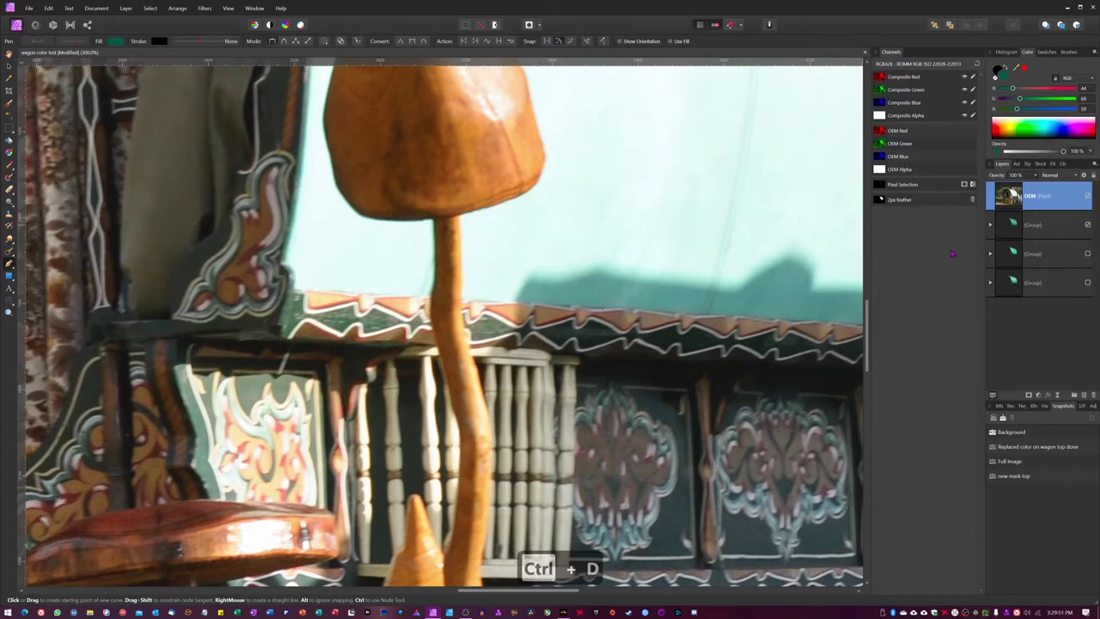
Load the 2px feather channel as a pixel selection and feather it with a 2 px radius.
key(ctrl+0)
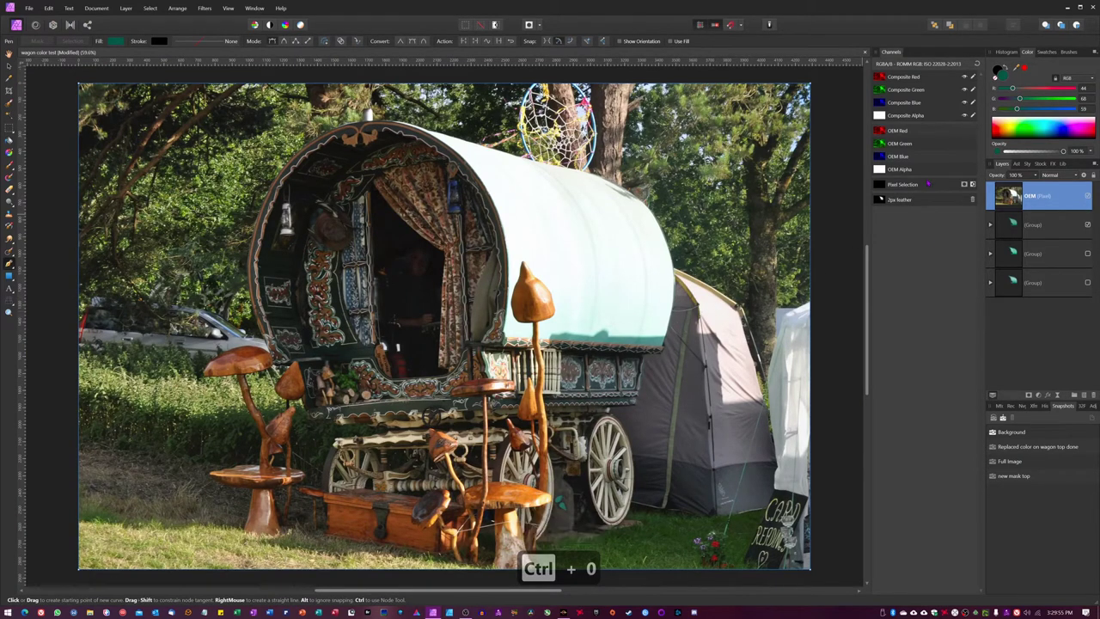
right_click(899, 209)
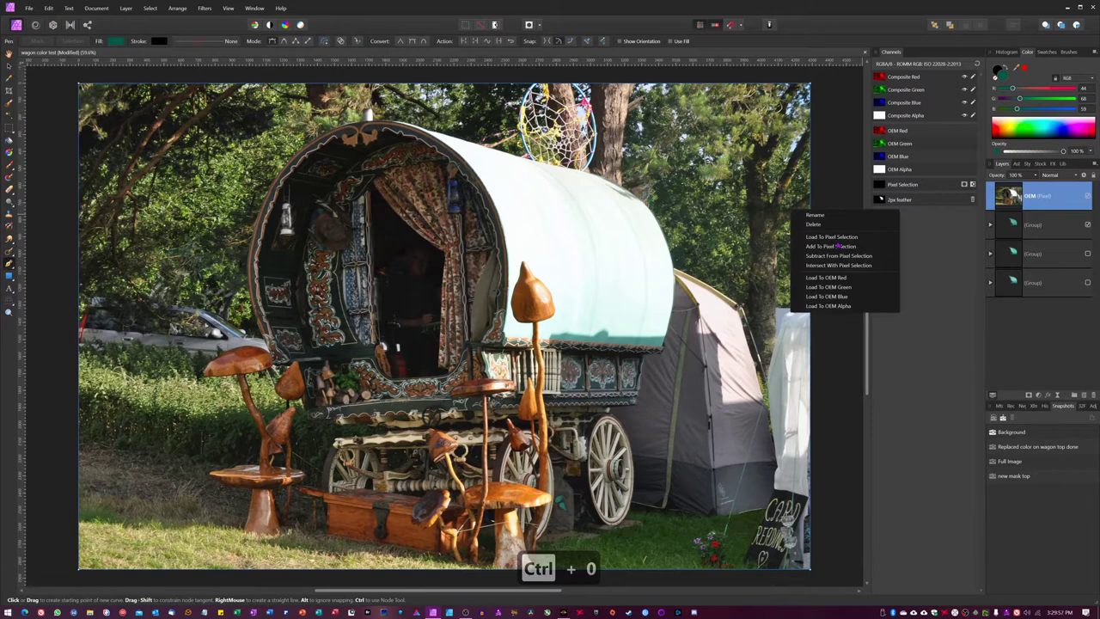
click(837, 238)
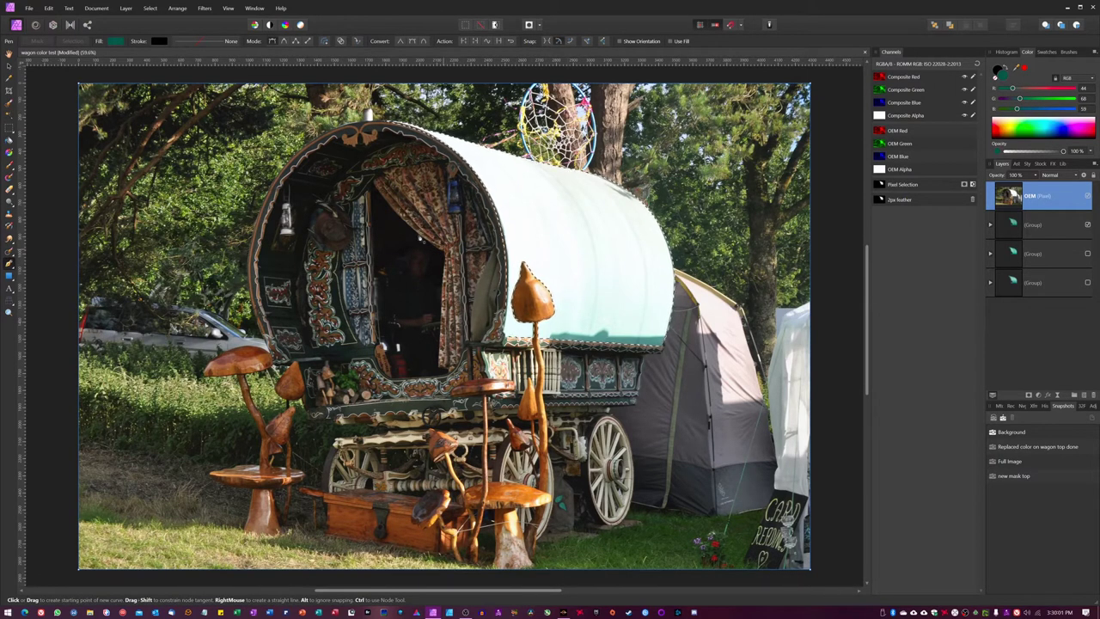
click(151, 9)
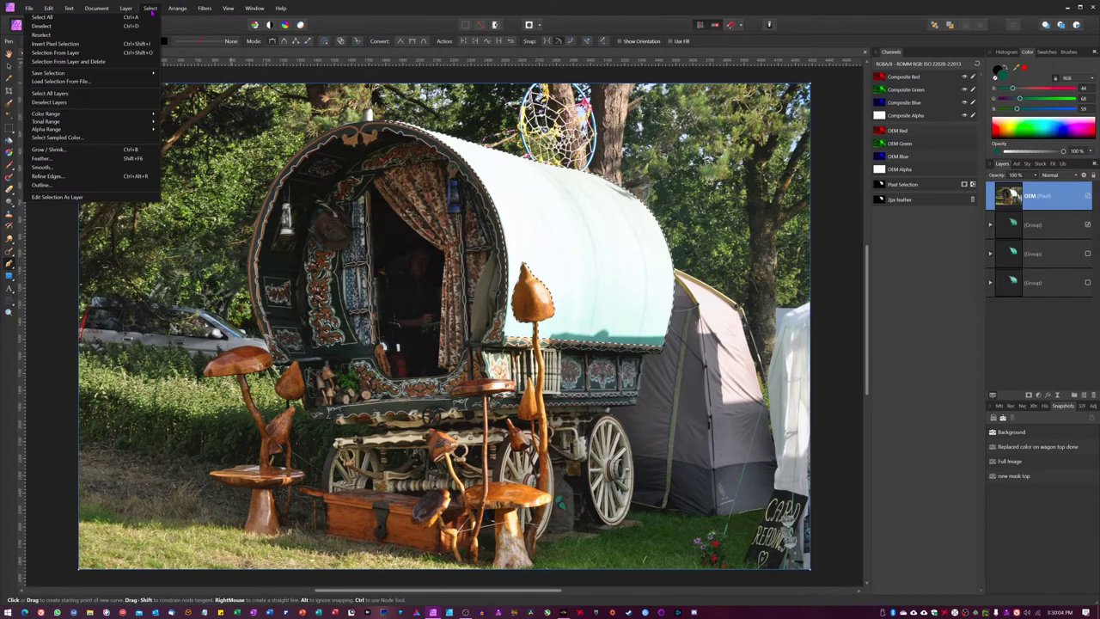
click(57, 162)
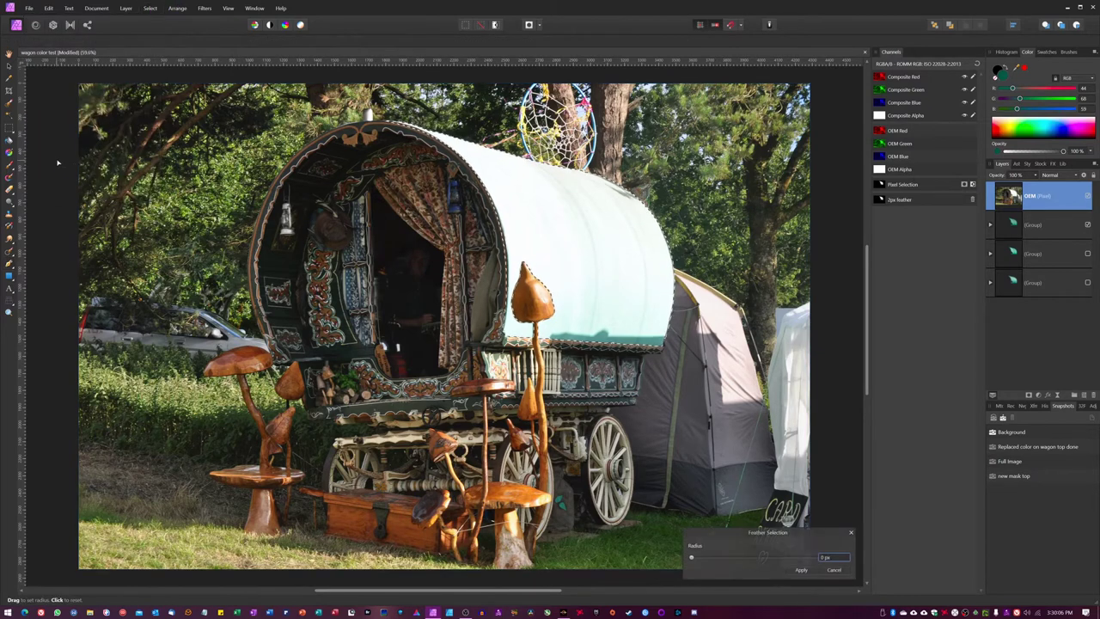
click(828, 560)
text(2)
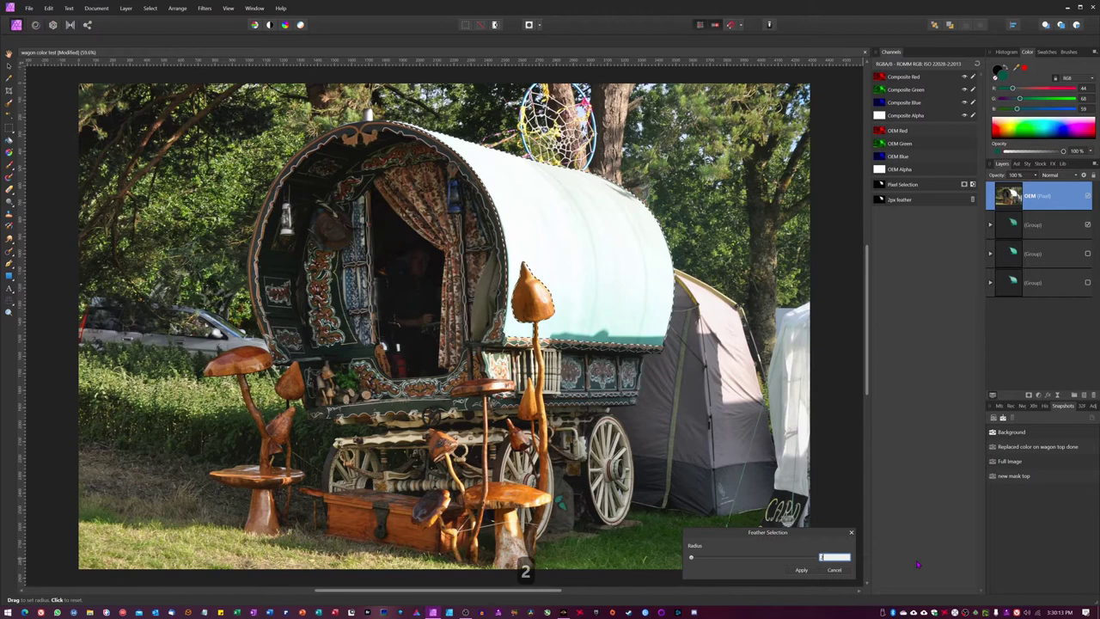
key(Return)
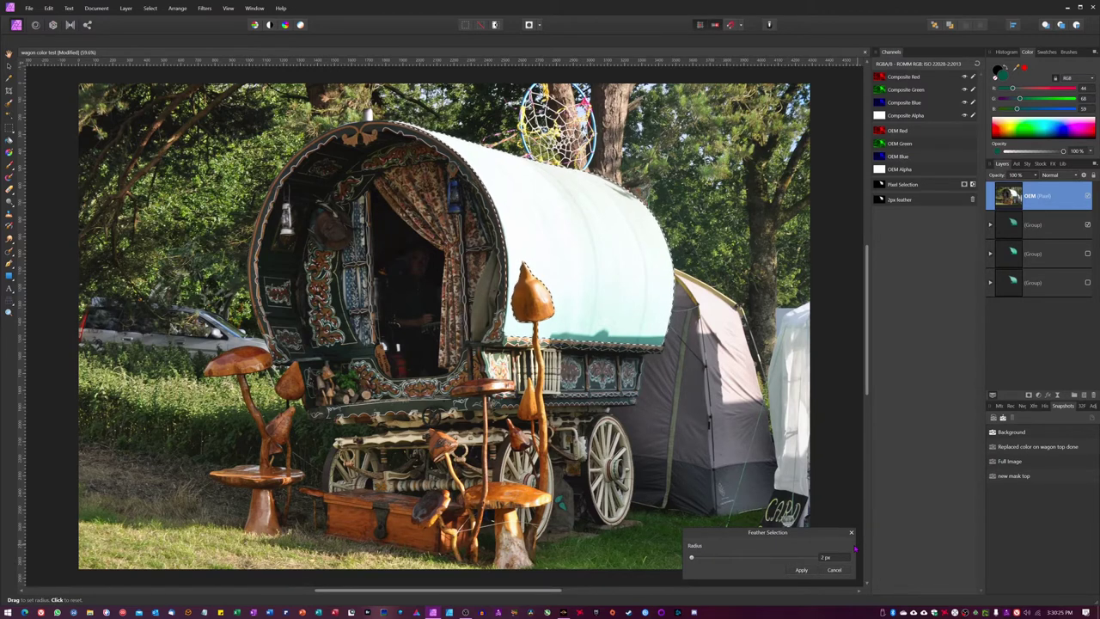
key(ctrl+d)
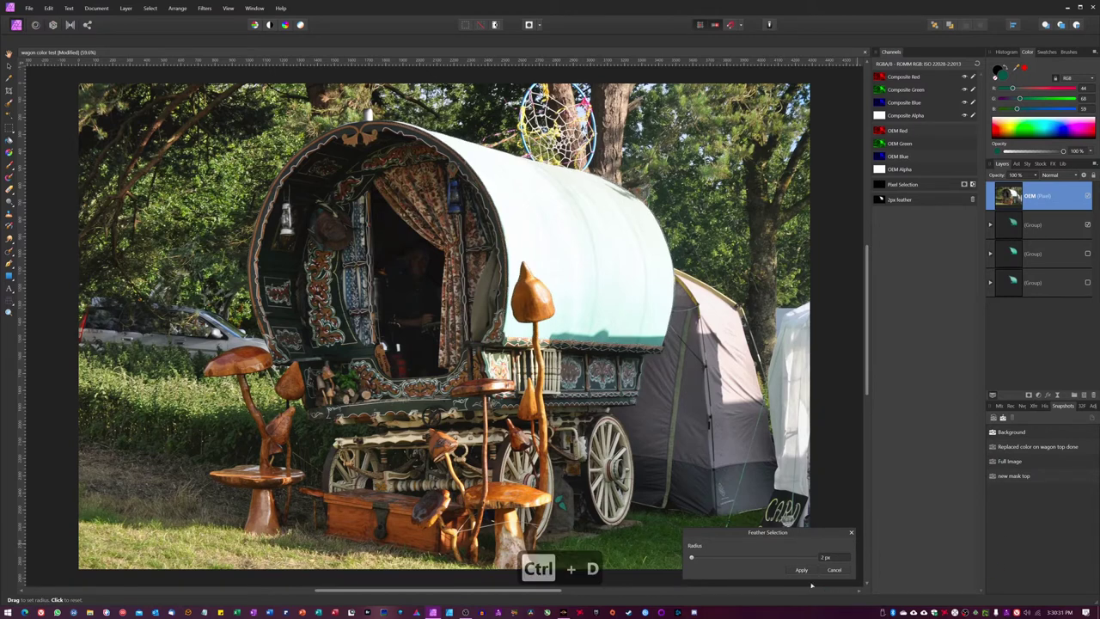
click(850, 531)
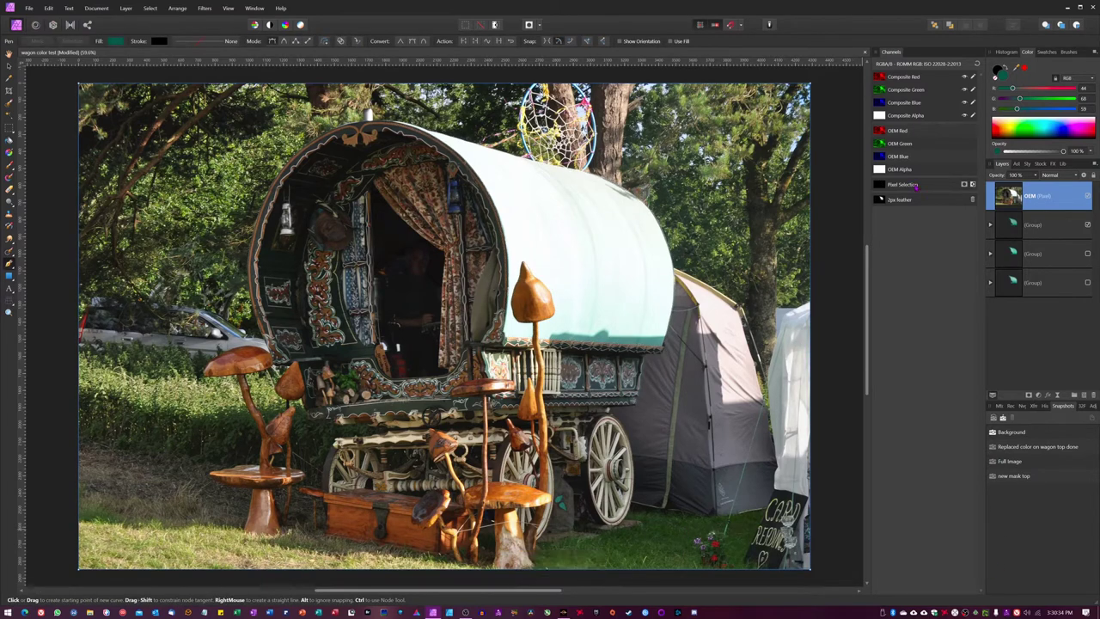
Save the current pixel selection as a spare channel, then dismiss the View menu unchanged.
right_click(914, 188)
click(875, 236)
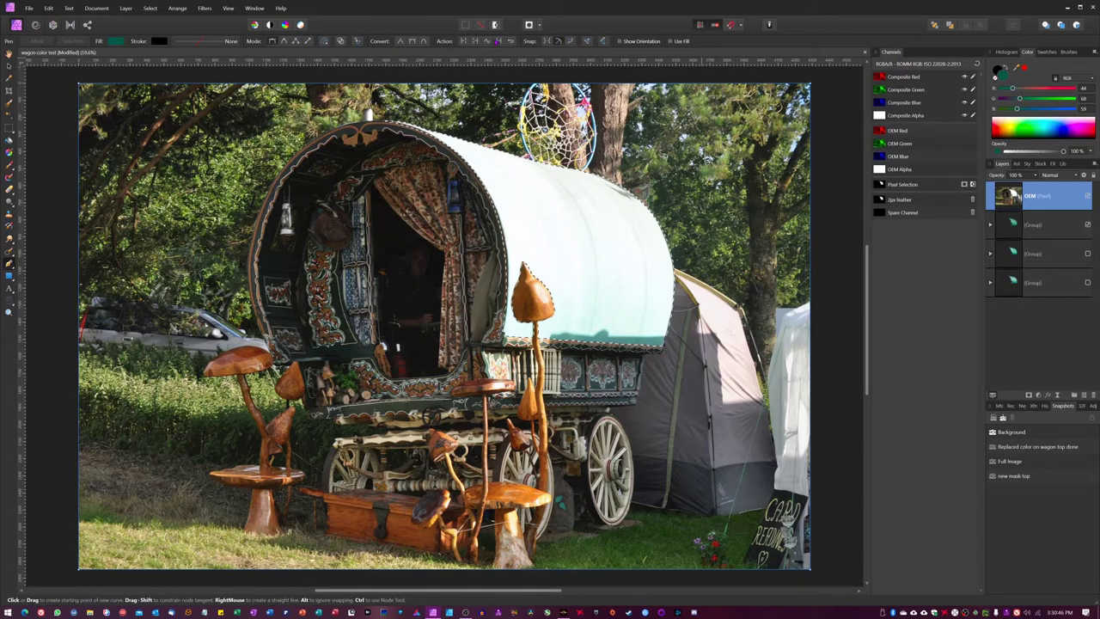
click(228, 8)
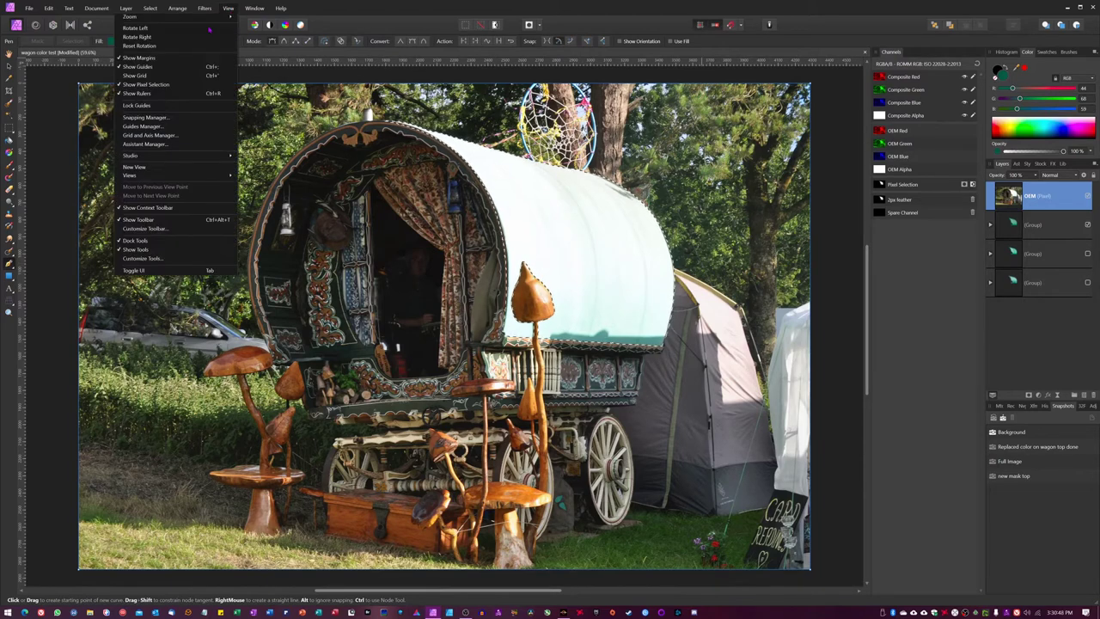
mouse_move(131, 155)
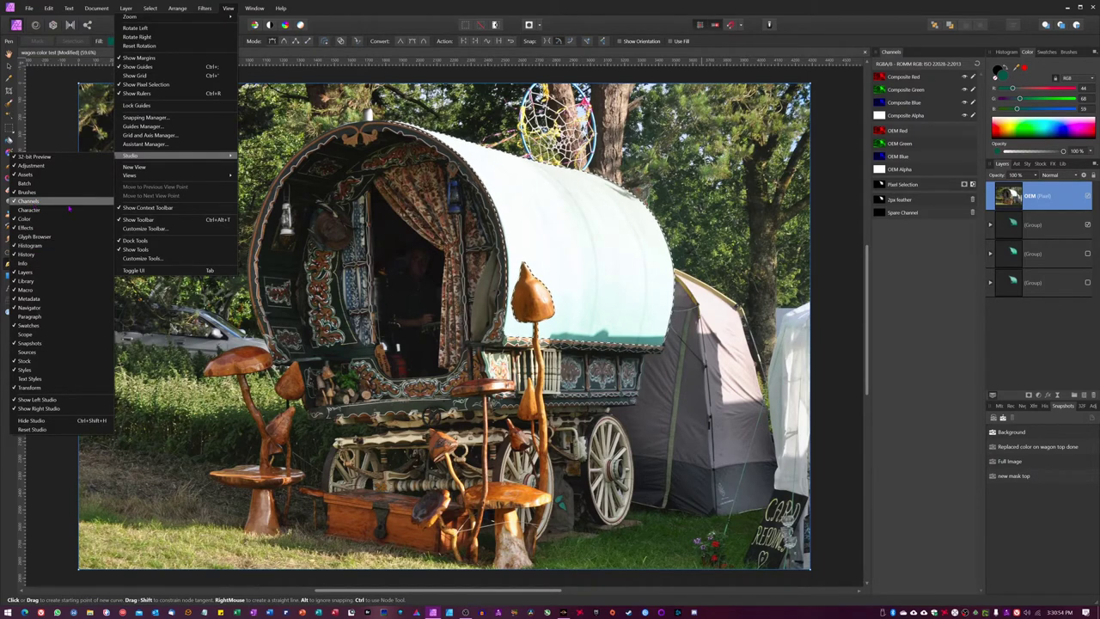
key(Escape)
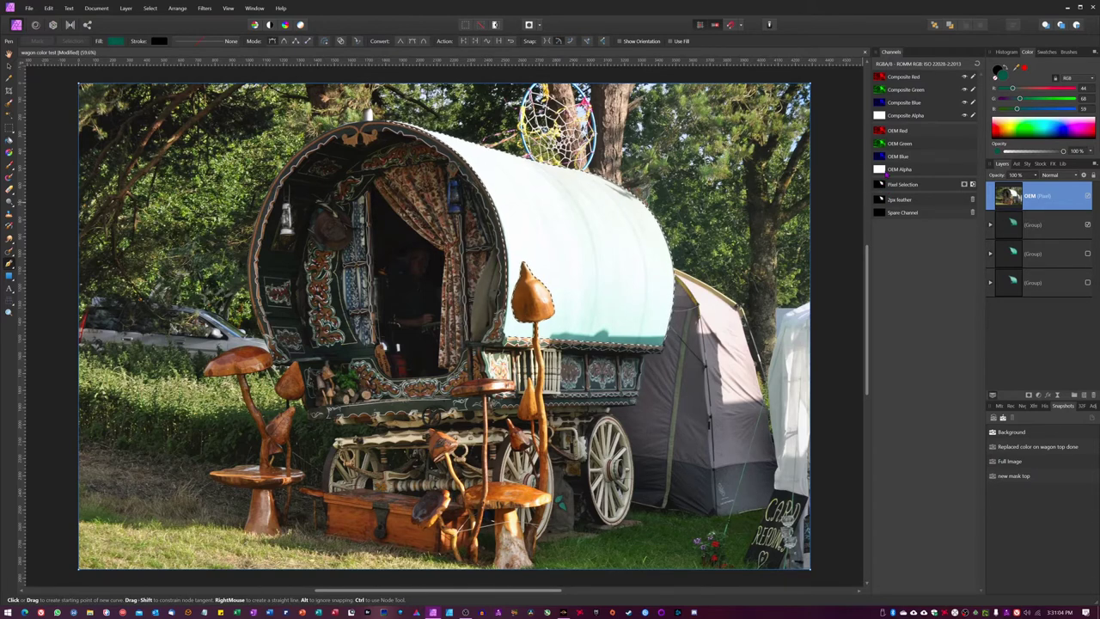
Store the selection as another spare channel named 'carriage canvas top'.
right_click(934, 186)
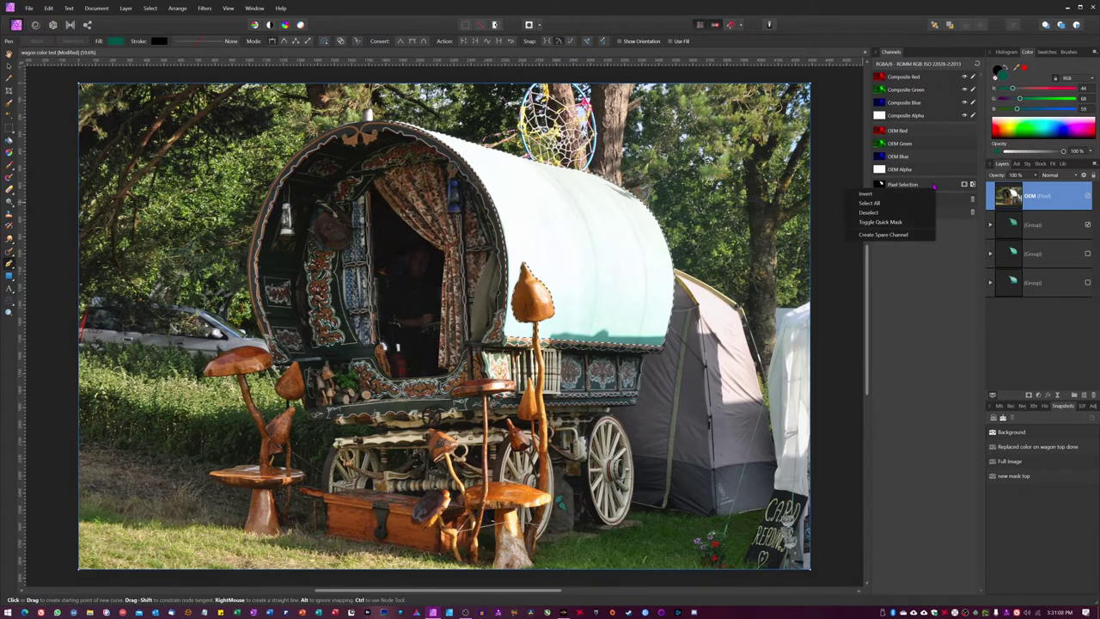
click(890, 235)
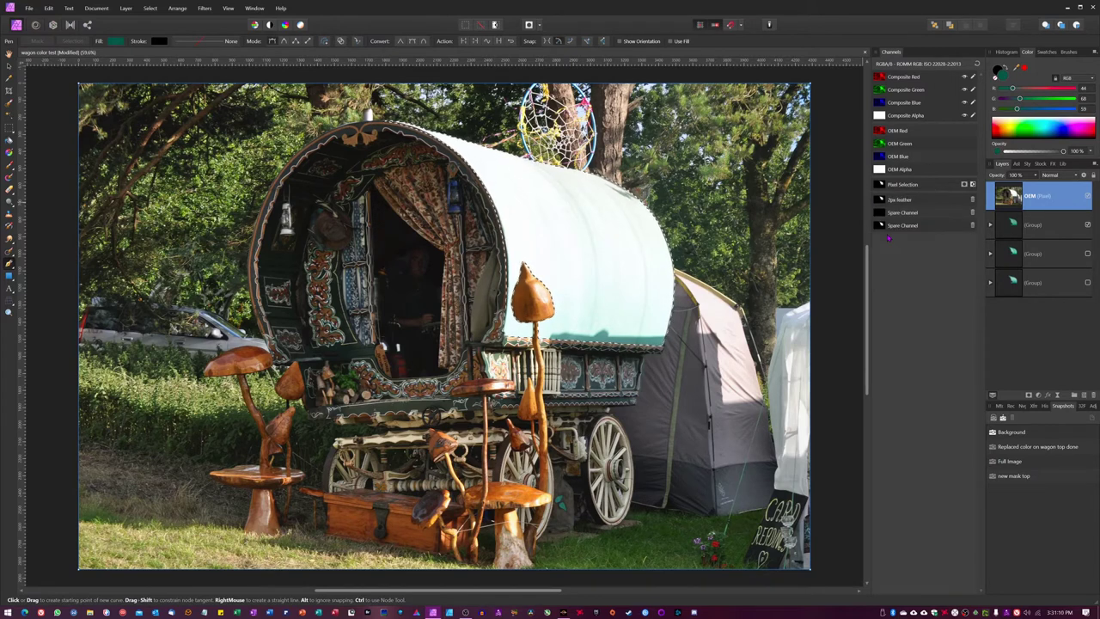
right_click(908, 229)
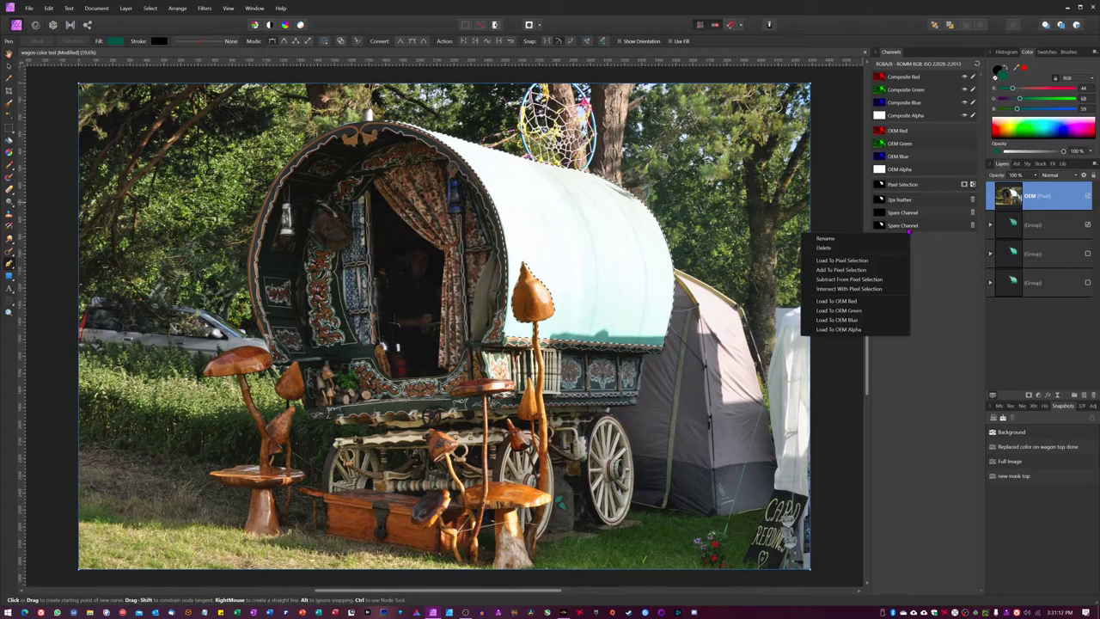
click(830, 241)
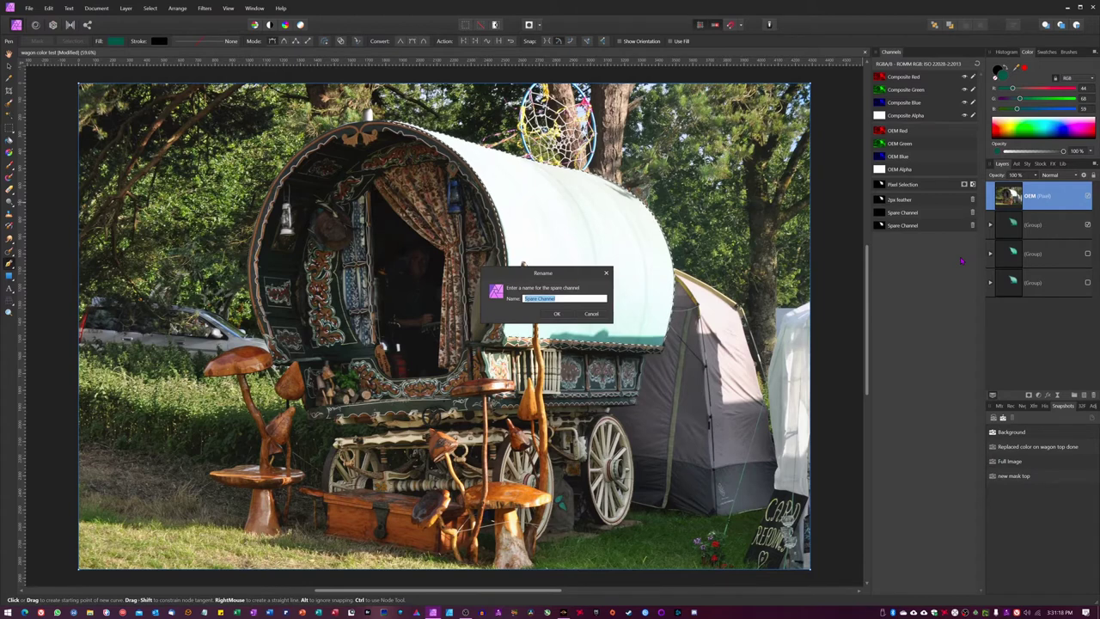
text(carriage canvas top)
key(Return)
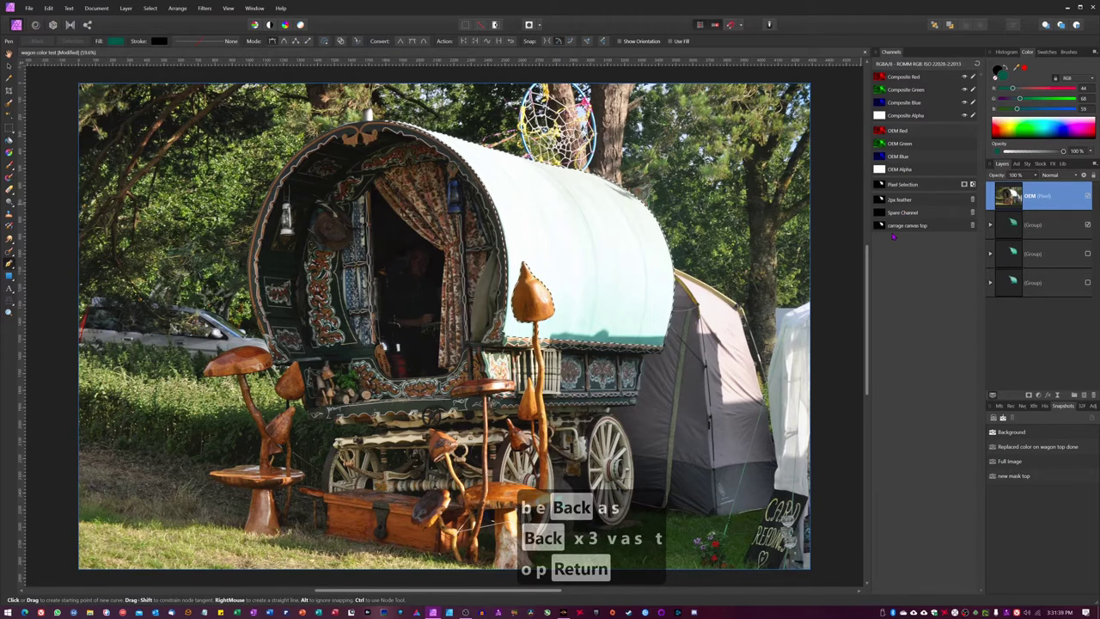
Deselect, then load the 'carriage canvas top' channel as a selection with the Move tool active.
key(ctrl+d)
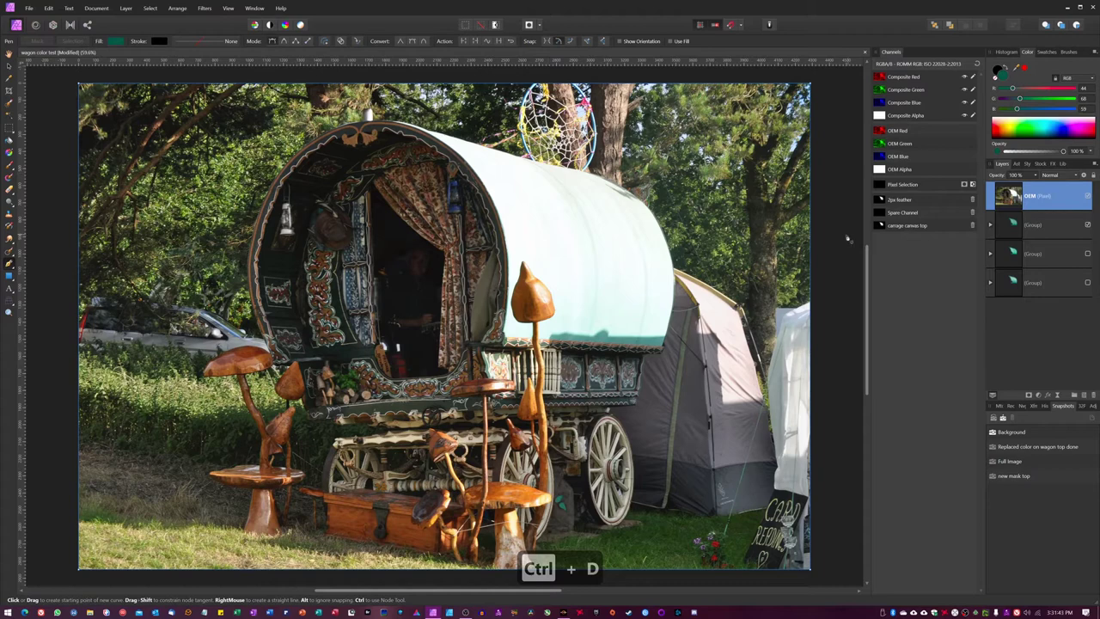
key(v)
right_click(913, 226)
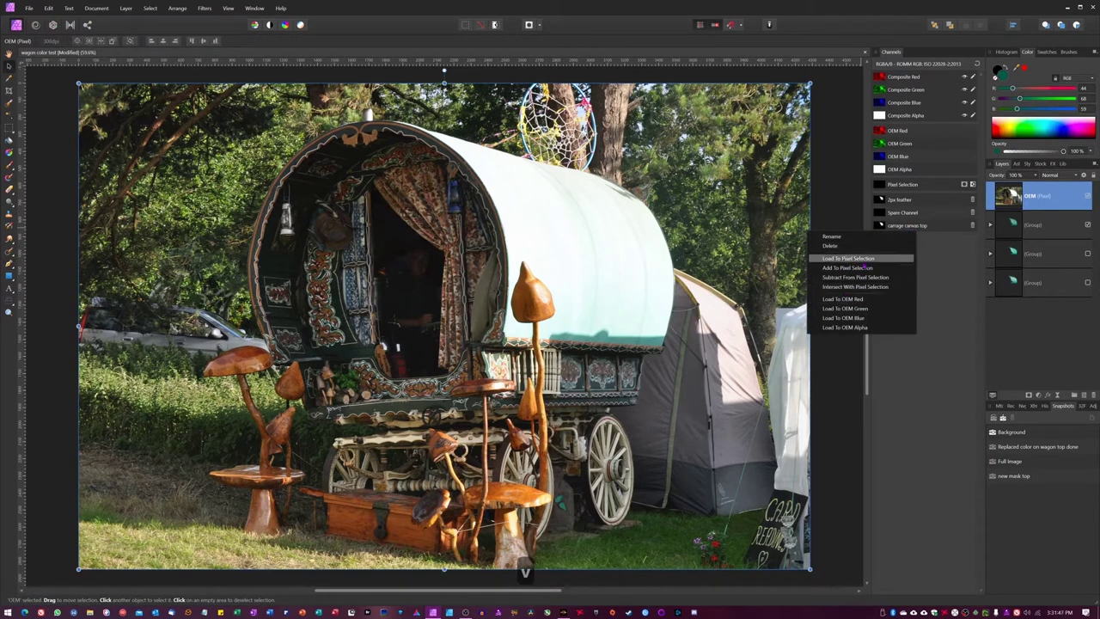
click(960, 286)
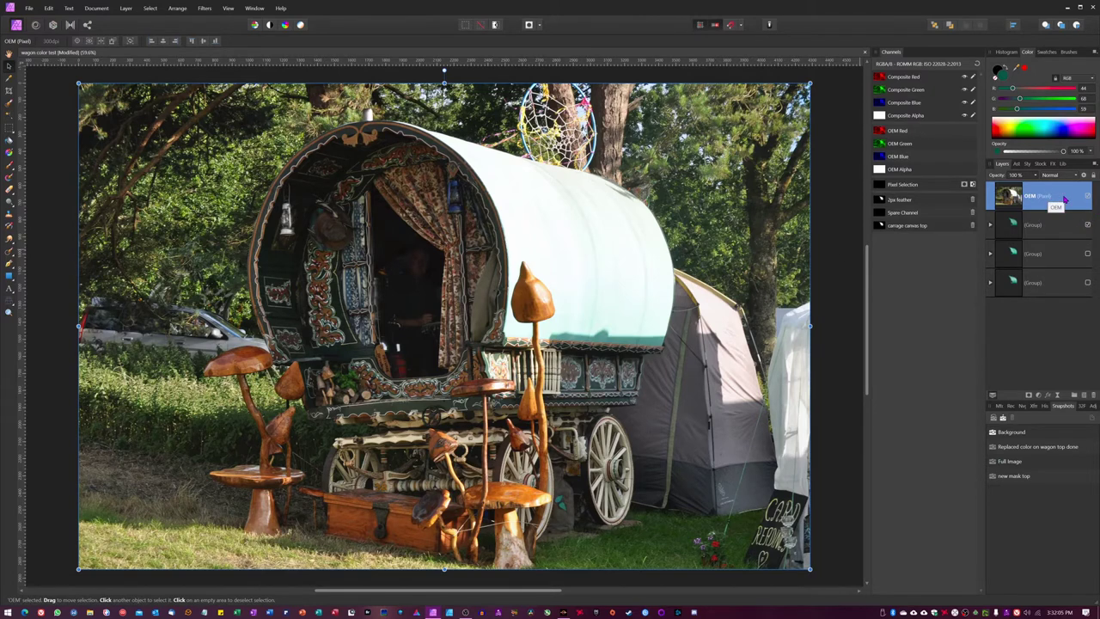
Duplicate the OEM layer as a Multiply copy, add two more copies, and select all three.
key(ctrl+j)
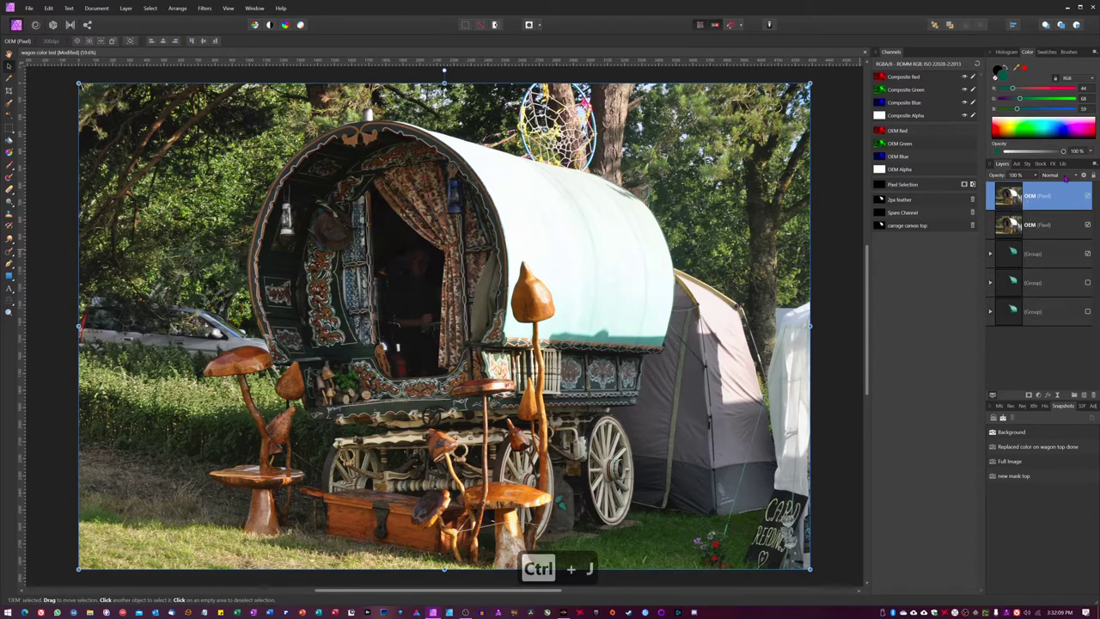
click(1063, 176)
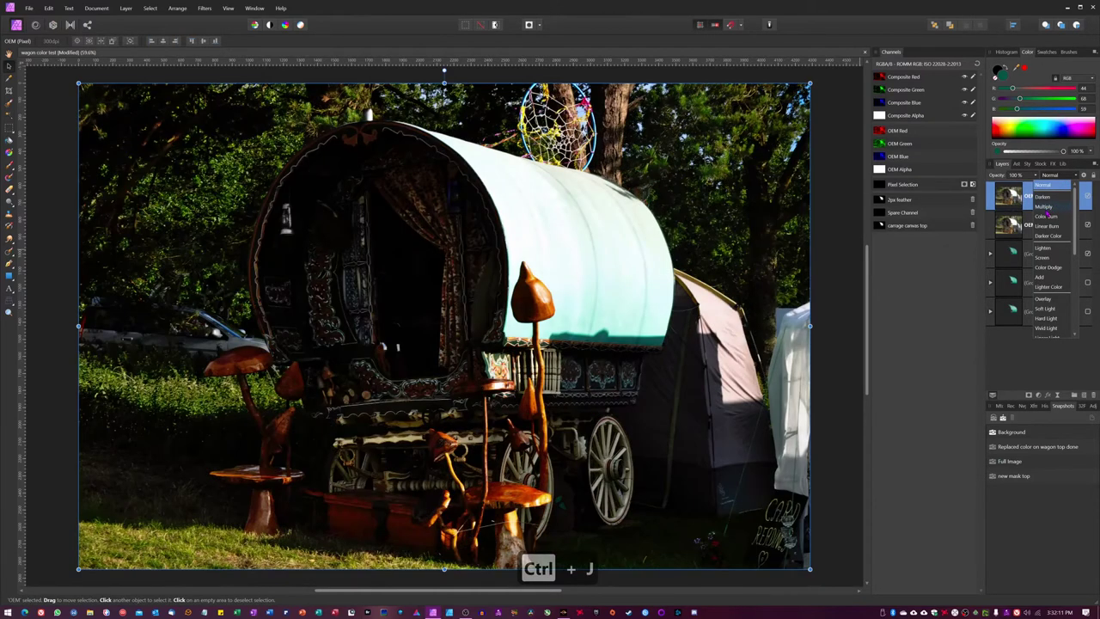
click(1045, 207)
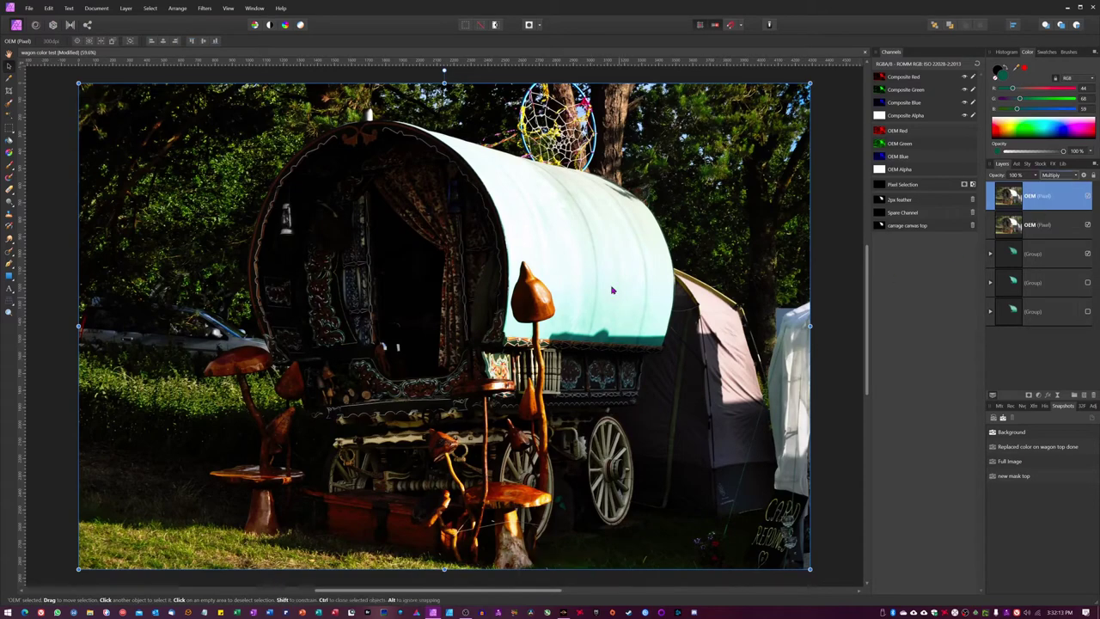
click(1088, 197)
click(1088, 196)
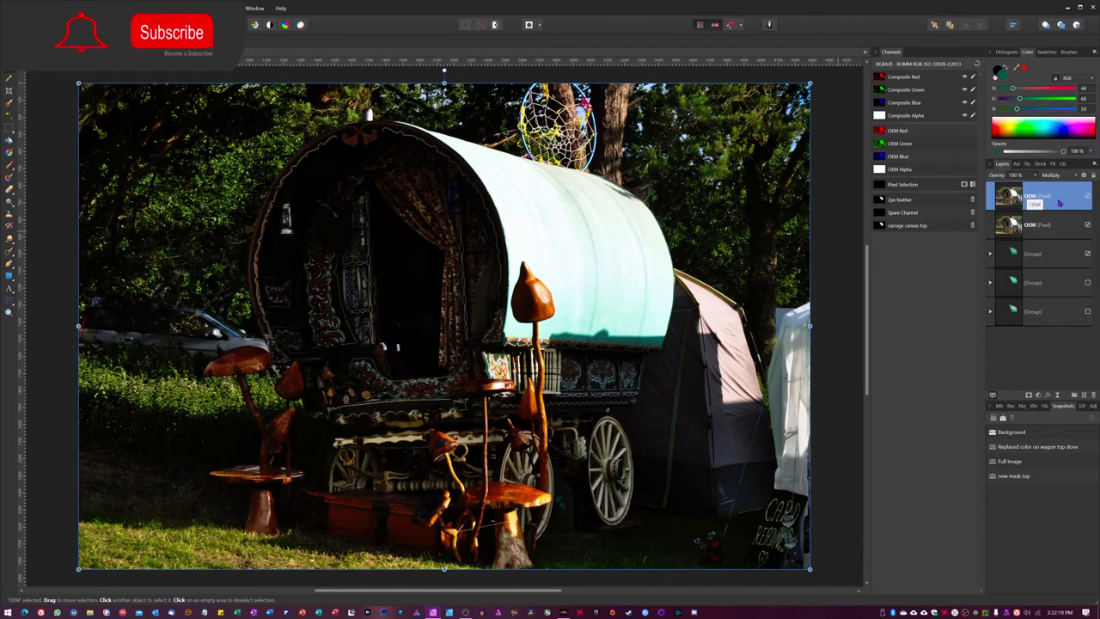
key(ctrl+j)
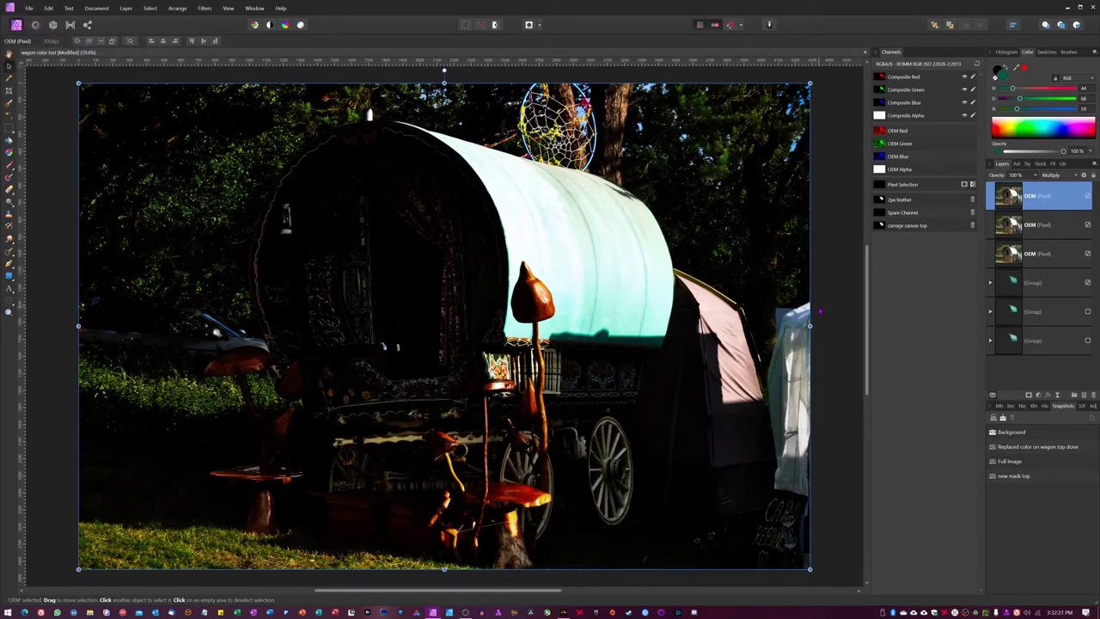
key(ctrl+j)
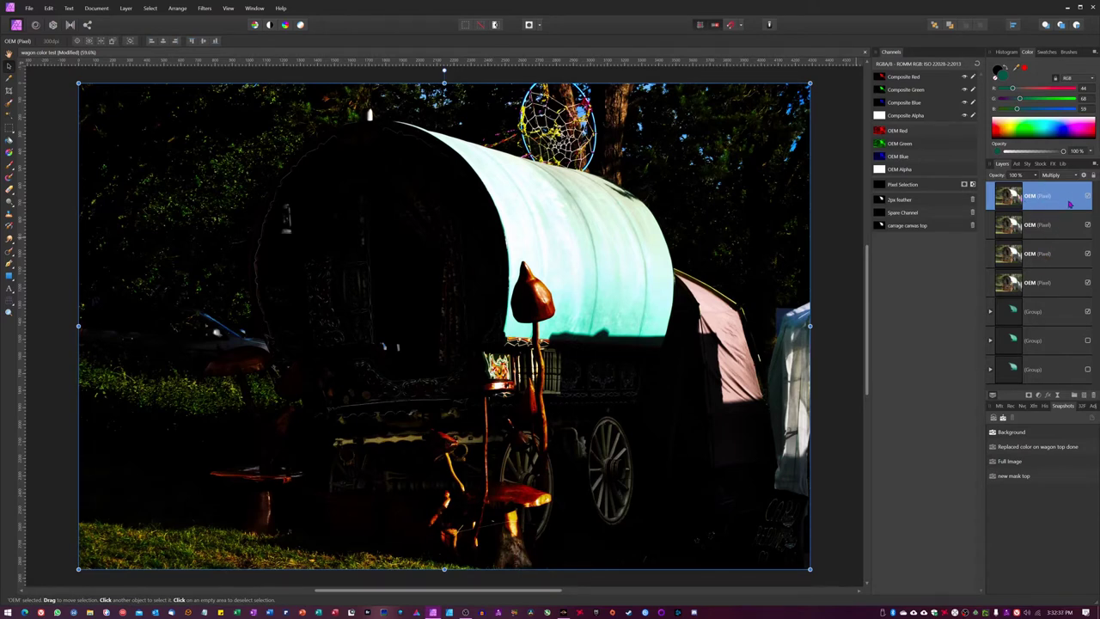
shift+click(1059, 255)
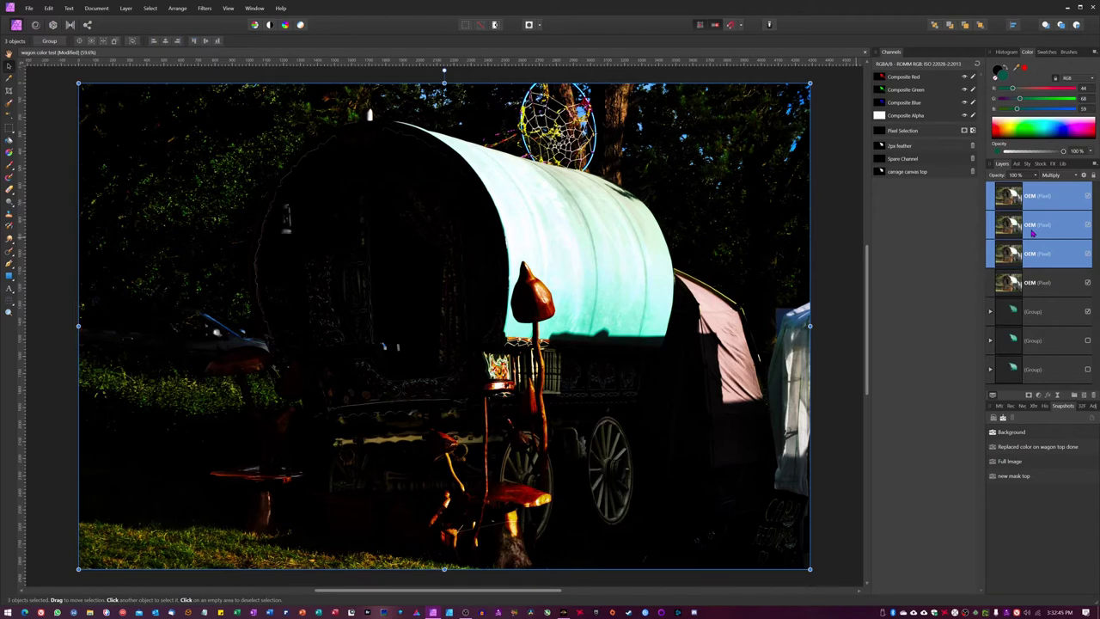
Group the three Multiply copies as 'luminosity canvas' and toggle the group to compare.
key(ctrl+g)
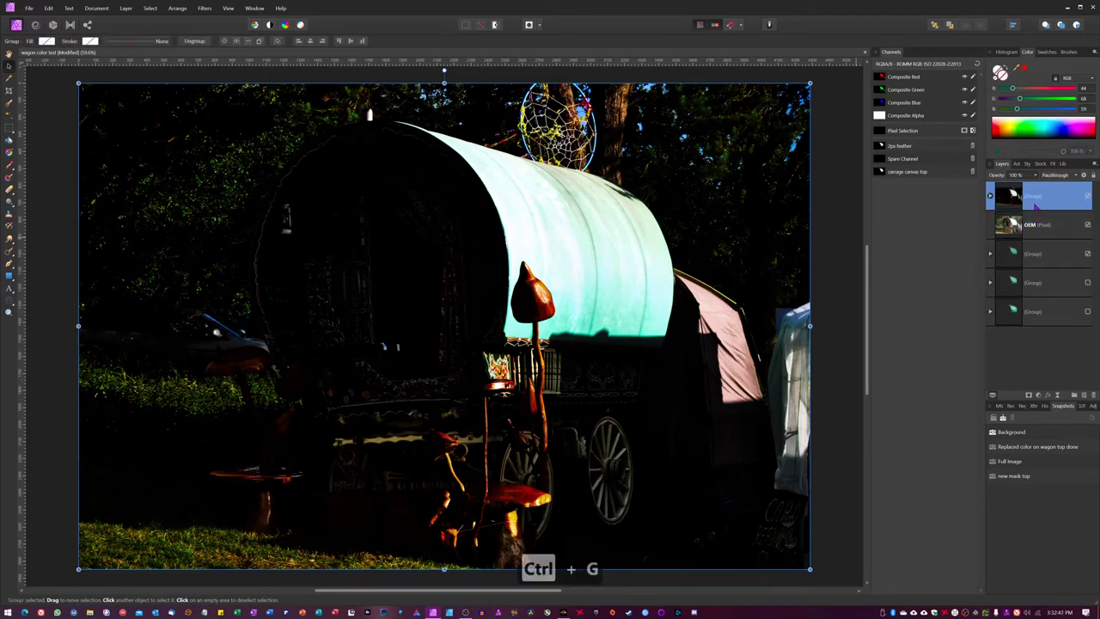
double_click(1035, 196)
text(luminosity)
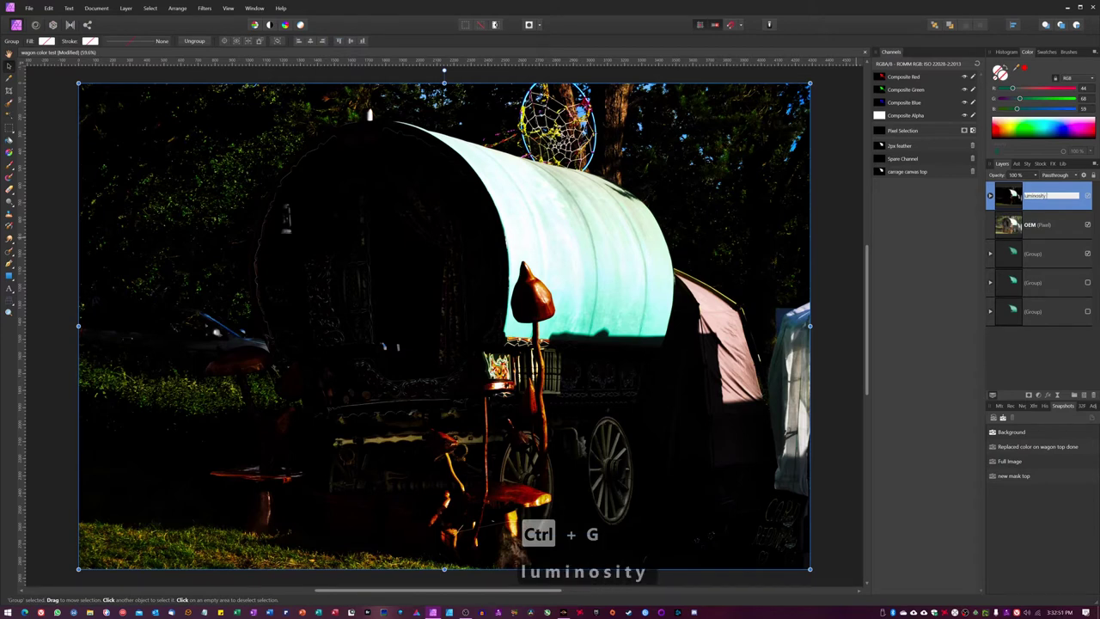
text( canvas)
key(Return)
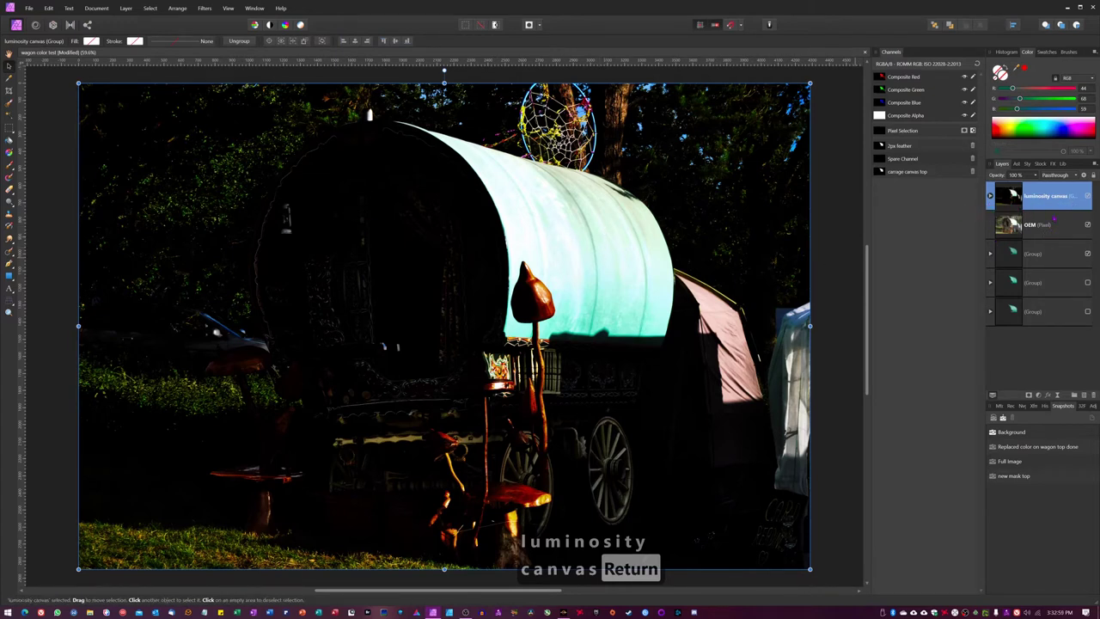
click(1088, 196)
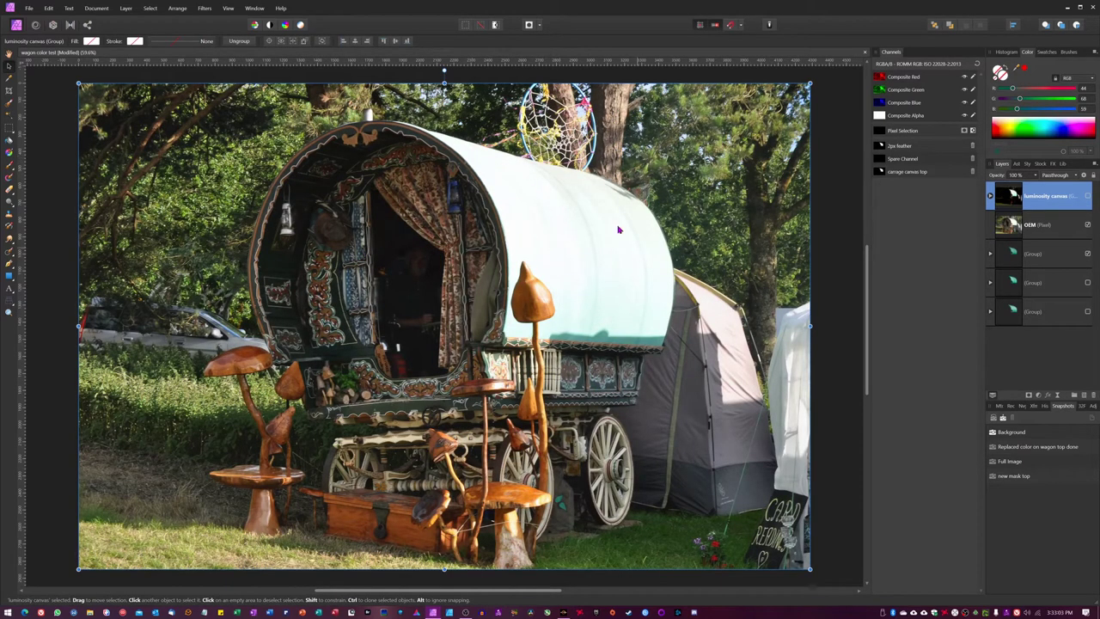
click(1089, 196)
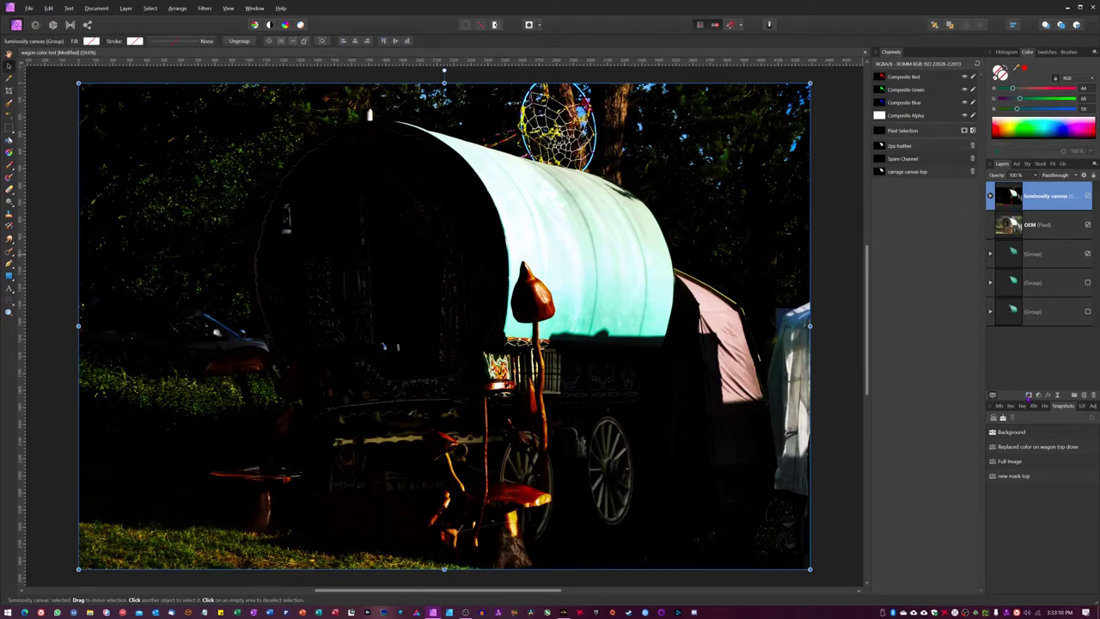
Attach a black hiding mask to the luminosity canvas group and reselect the original OEM layer.
click(1030, 396)
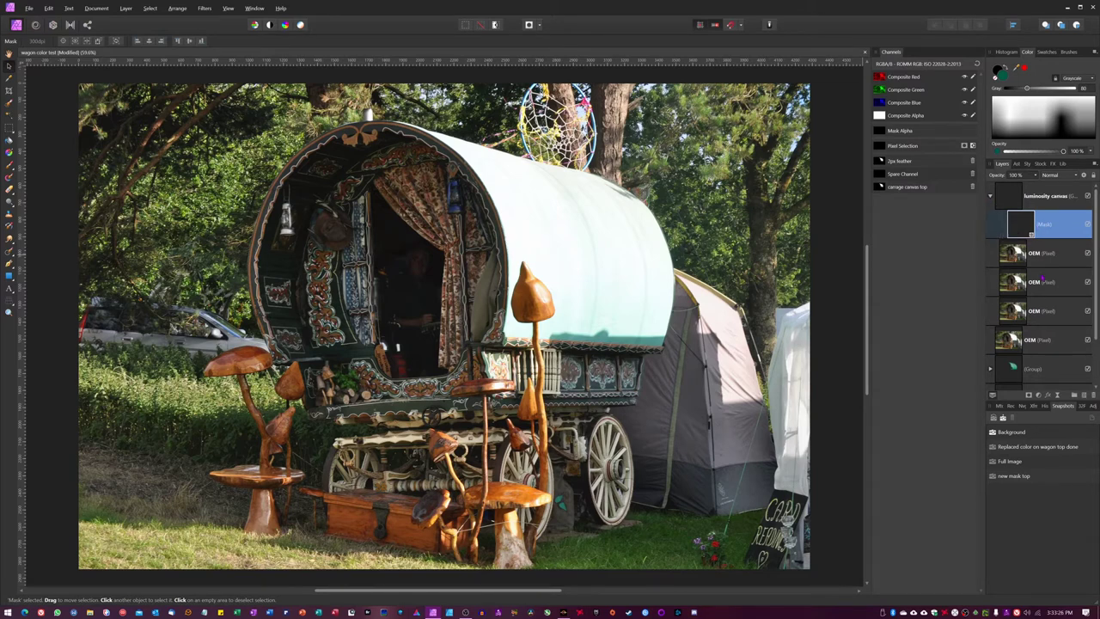
drag(1014, 232, 1041, 233)
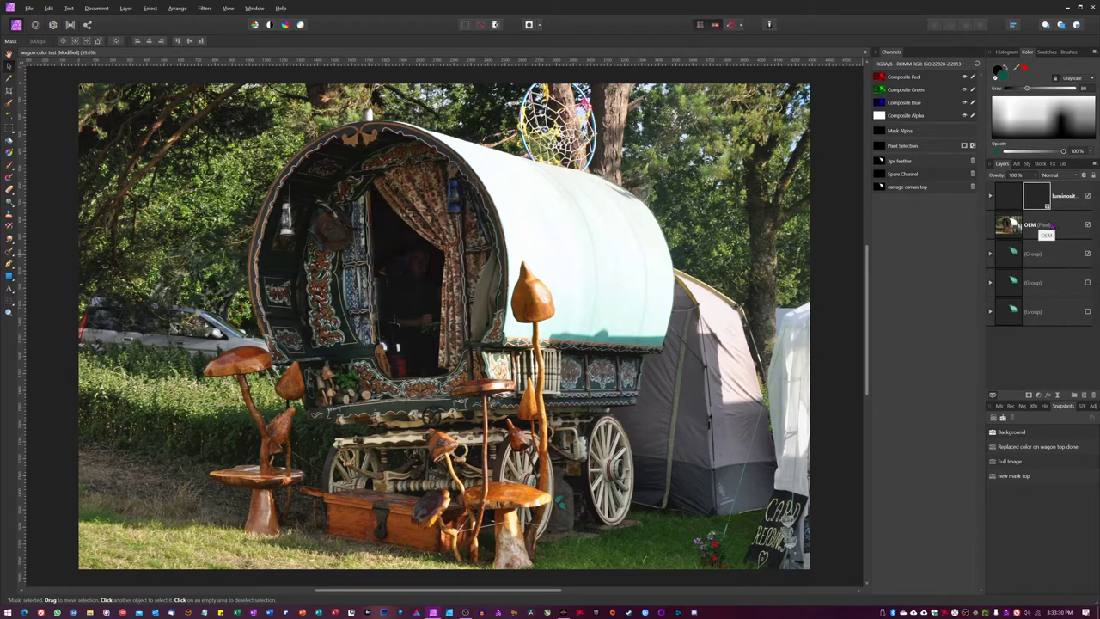
click(1036, 229)
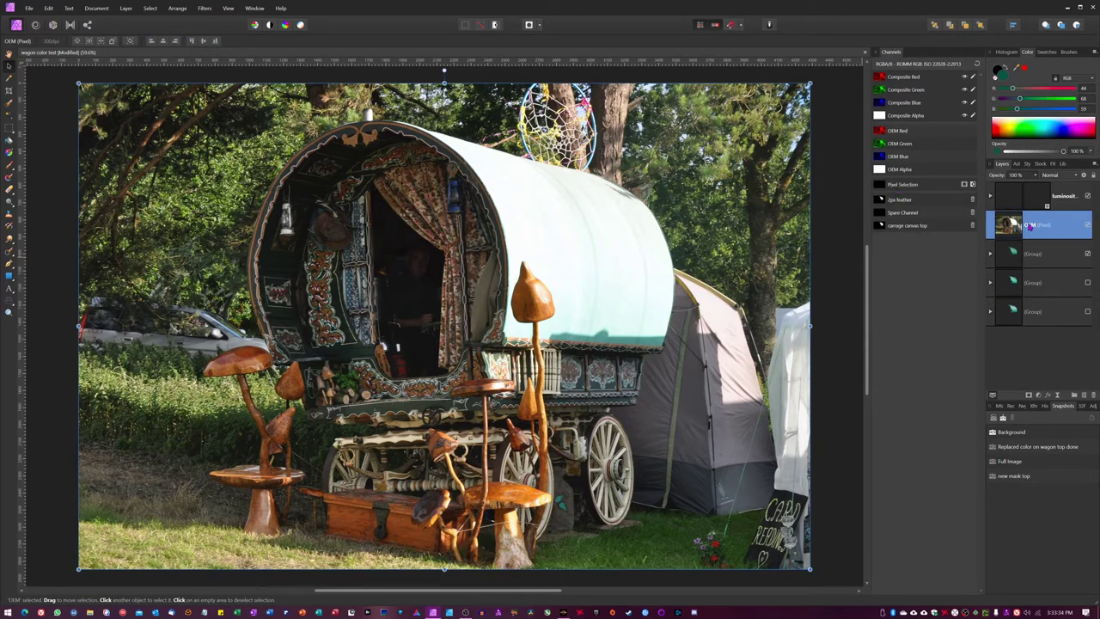
right_click(900, 205)
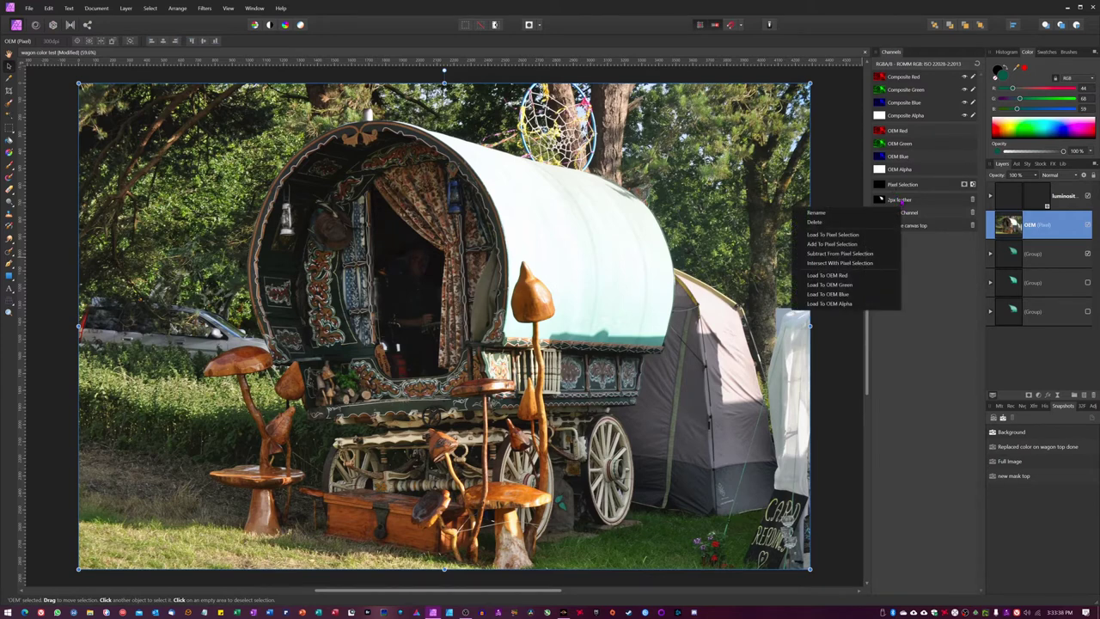
Load the 2px feather channel as a pixel selection and target the luminosity canvas group's mask.
click(953, 302)
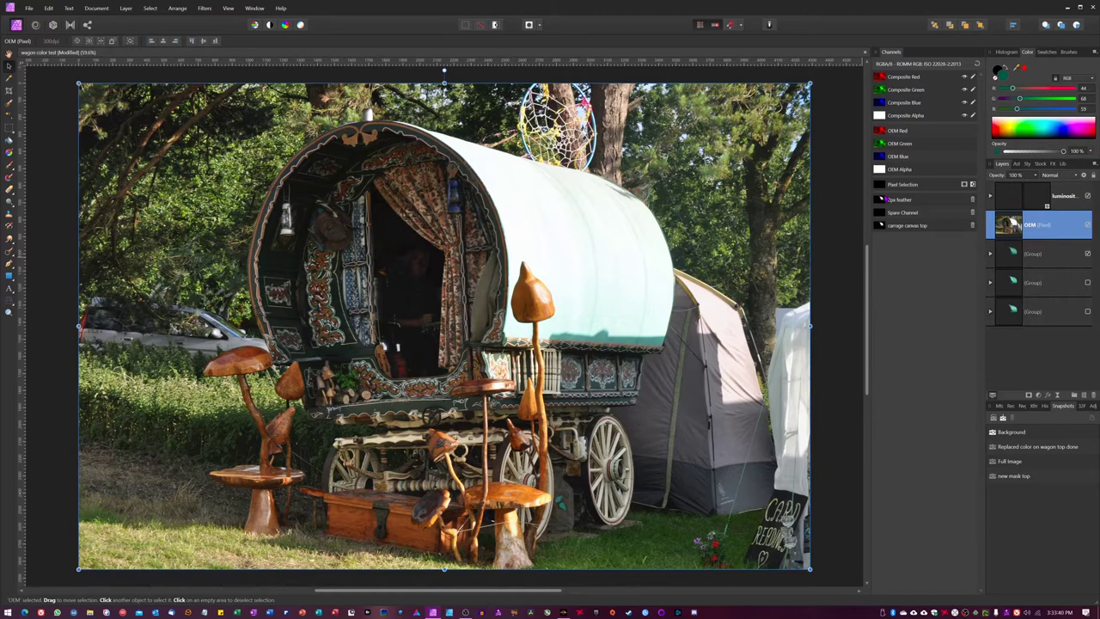
right_click(899, 206)
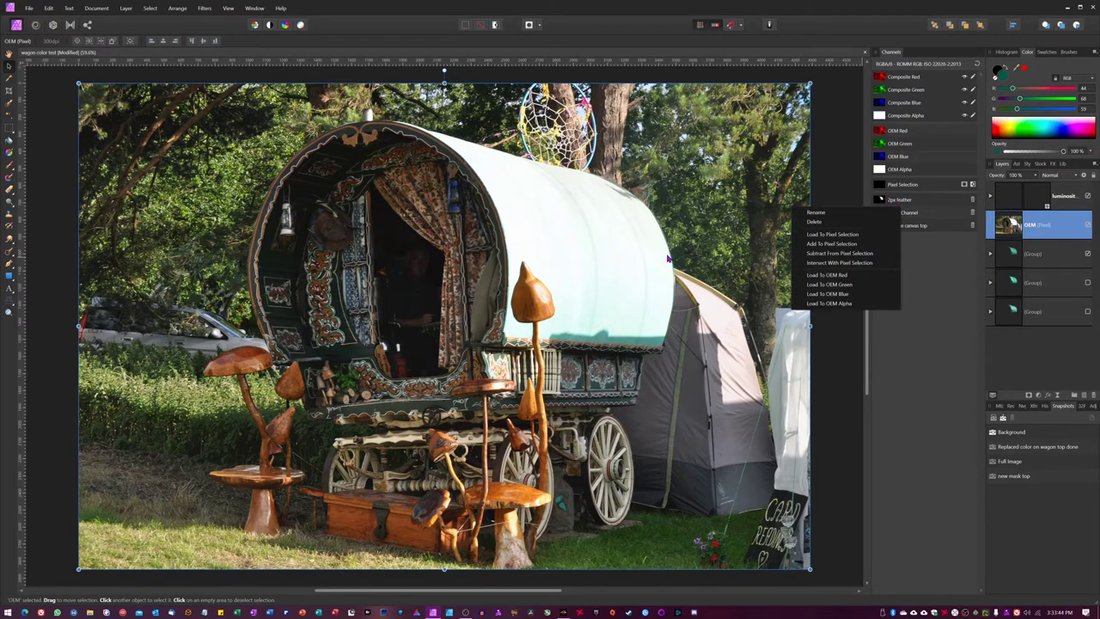
click(832, 239)
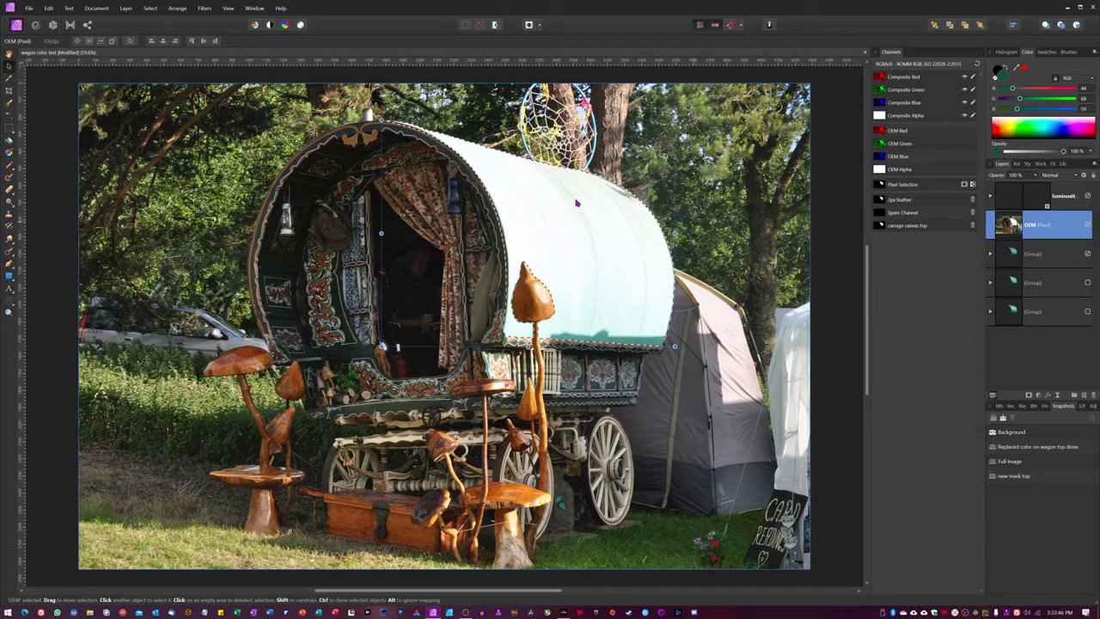
click(1043, 199)
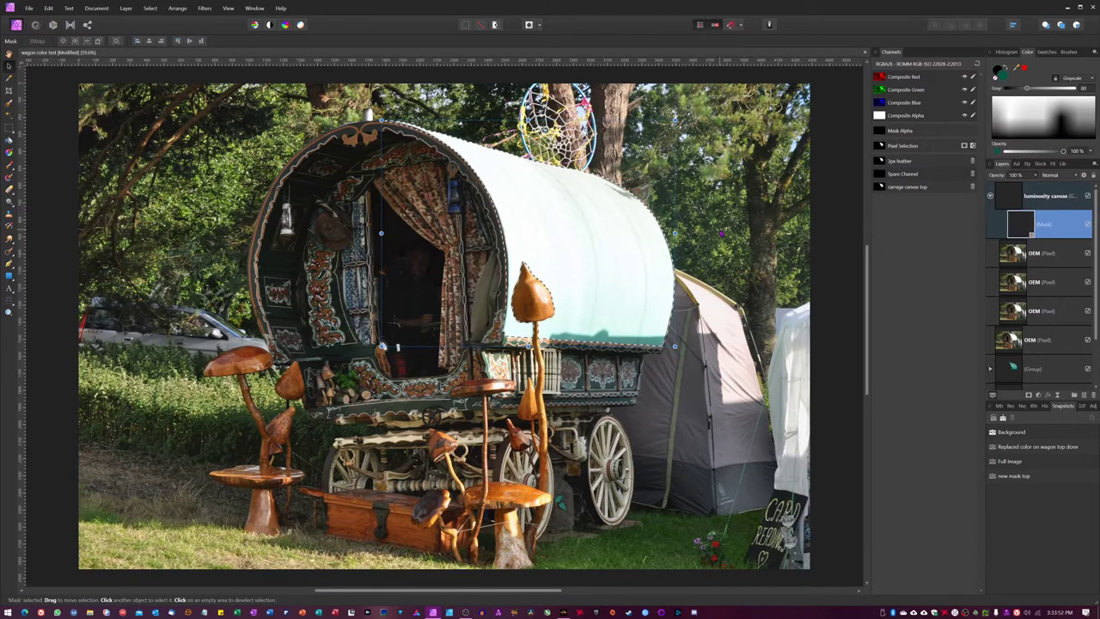
Switch to the Brush tool, adjust its size, and set white as the painting colour.
key(b)
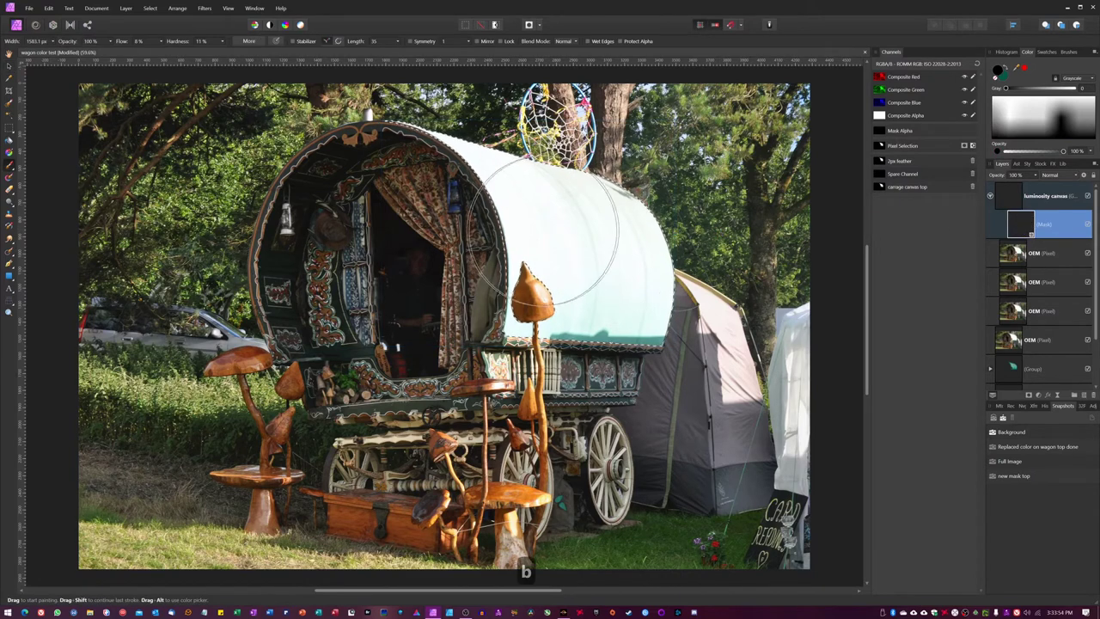
key(bracketleft)
key(bracketleft)
key(bracketright)
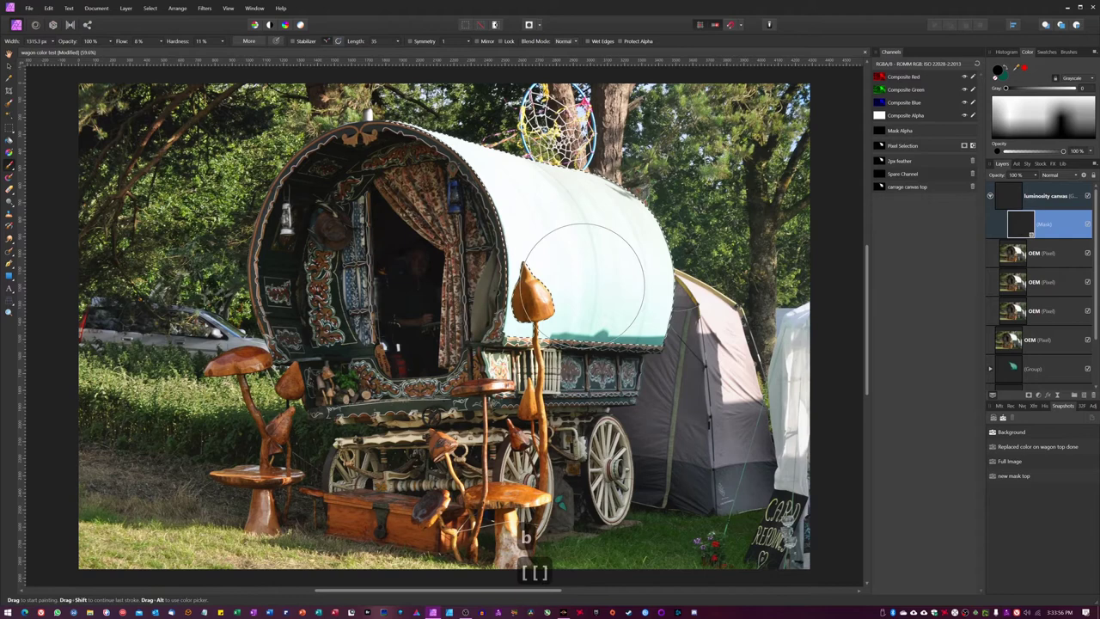
key(bracketright)
key(bracketright)
key(bracketleft)
key(bracketleft)
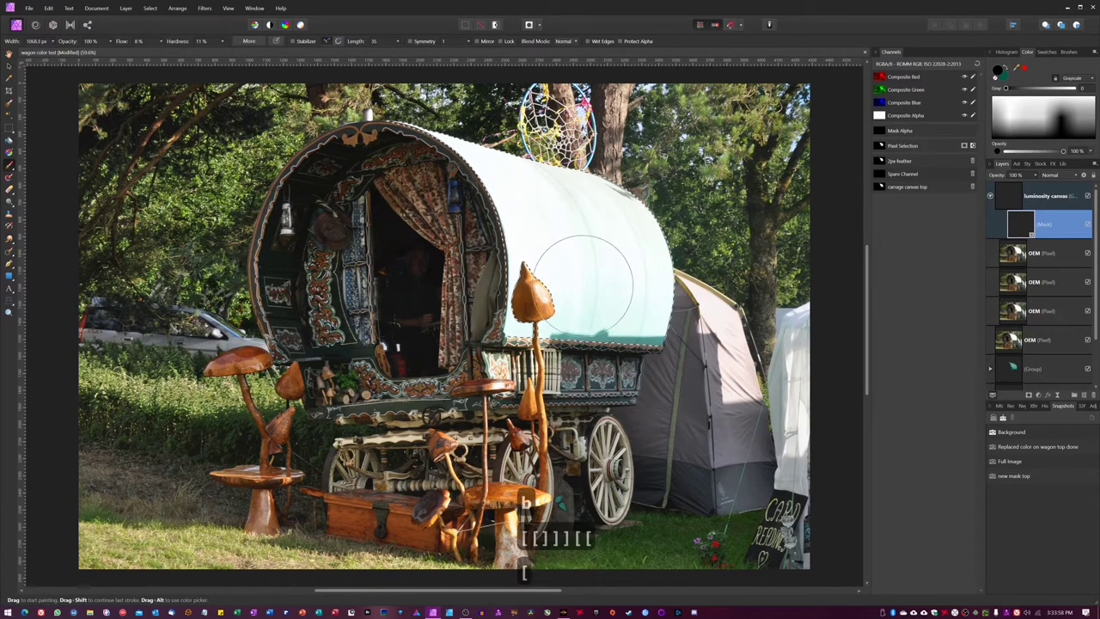
key(bracketleft)
key(bracketright)
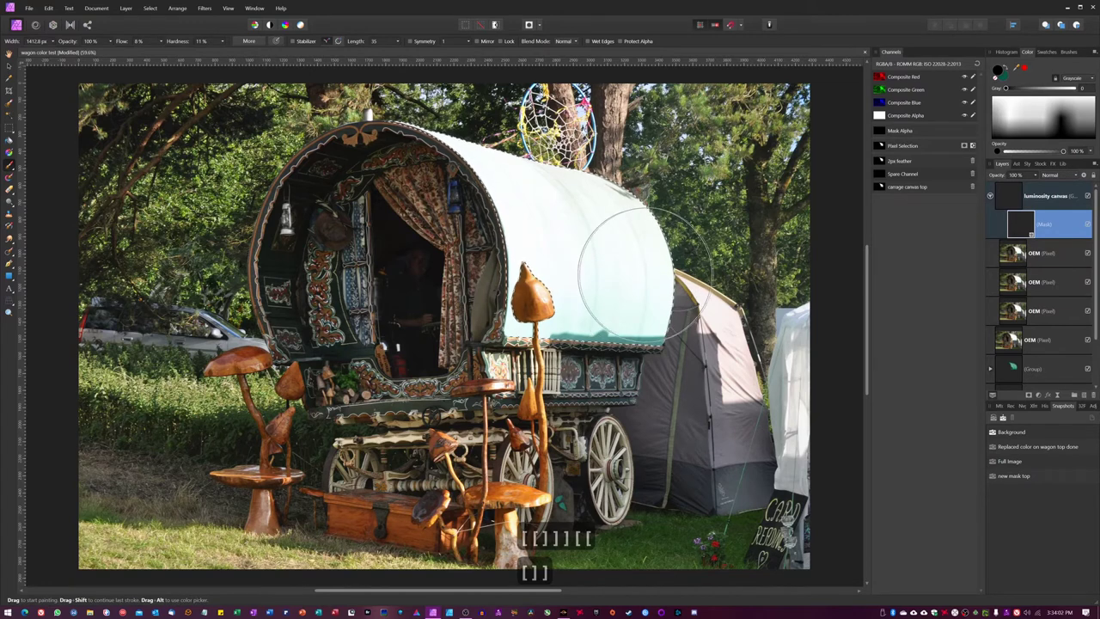
key(d)
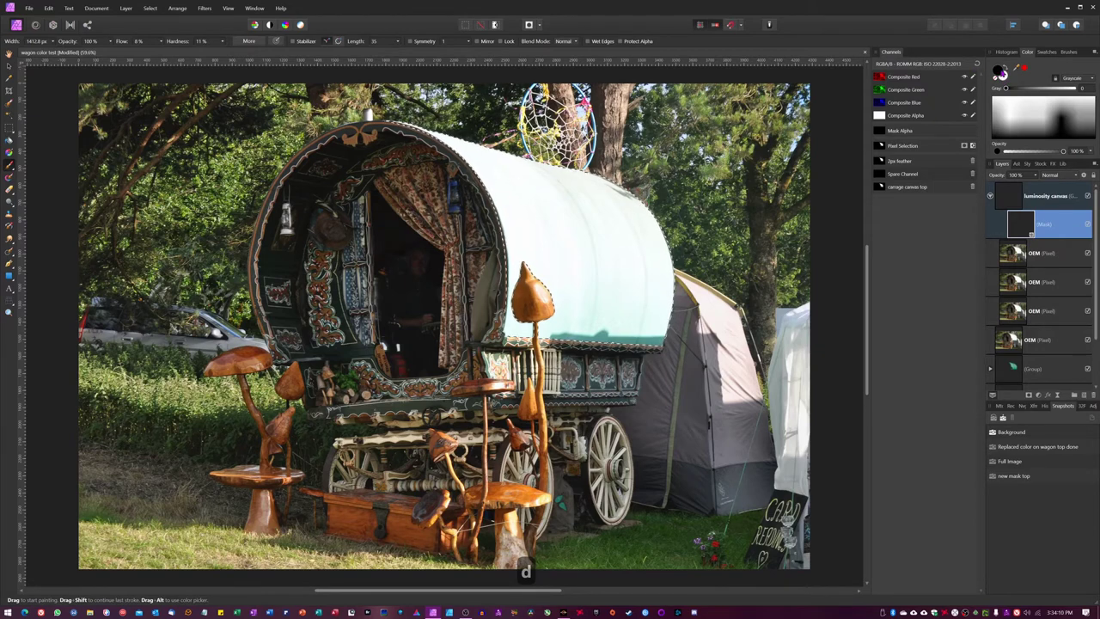
key(x)
key(x)
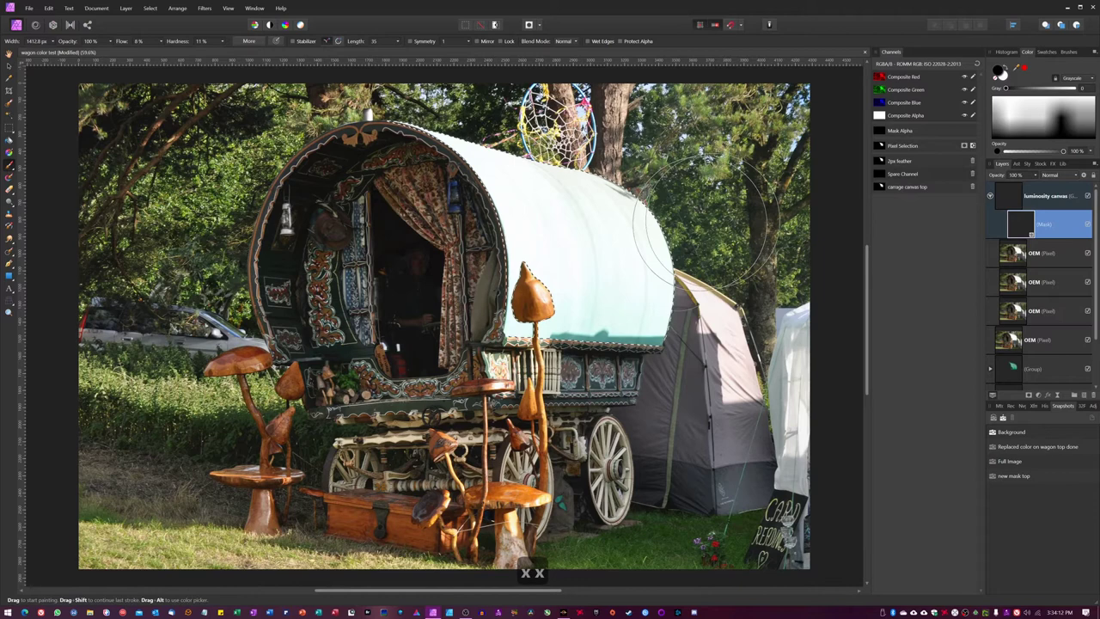
key(x)
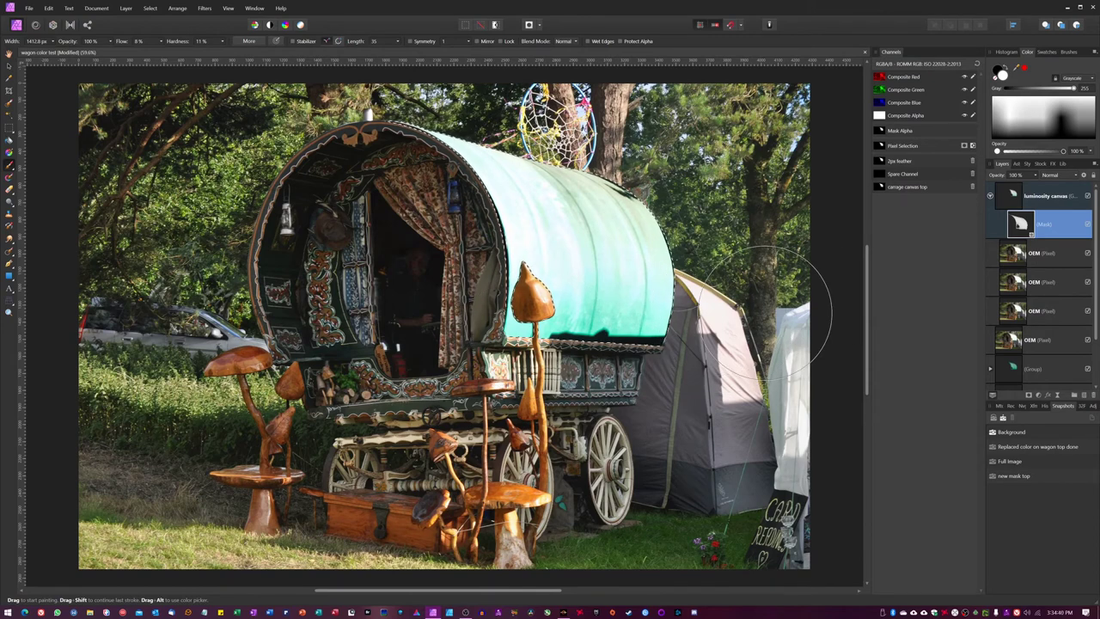
Clear the selection, collapse the luminosity canvas group, and add an empty pixel layer on top.
key(v)
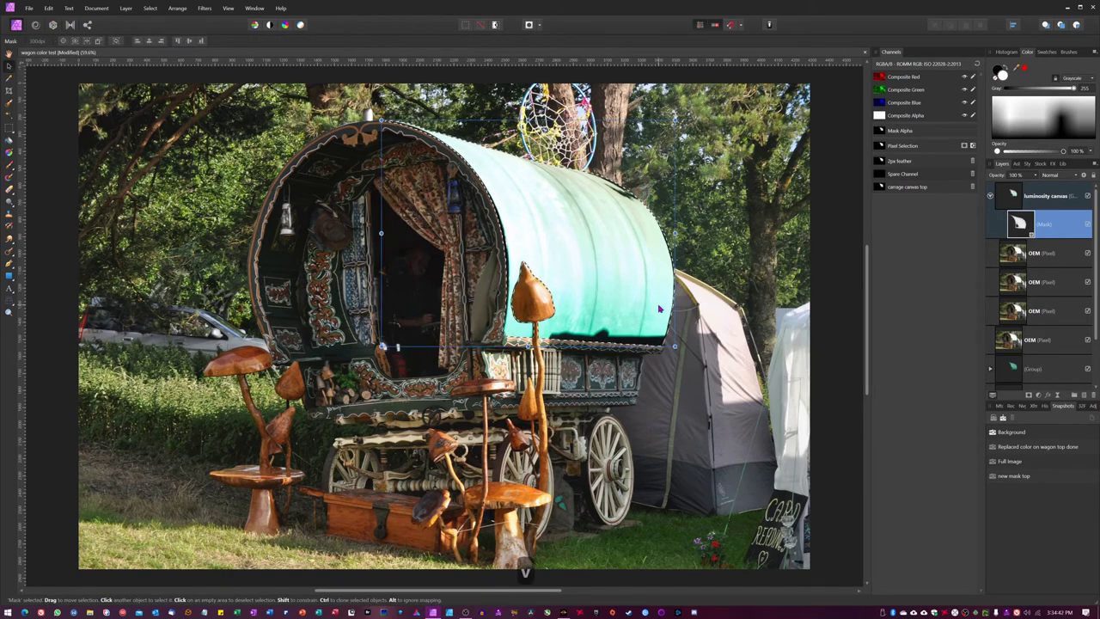
click(574, 215)
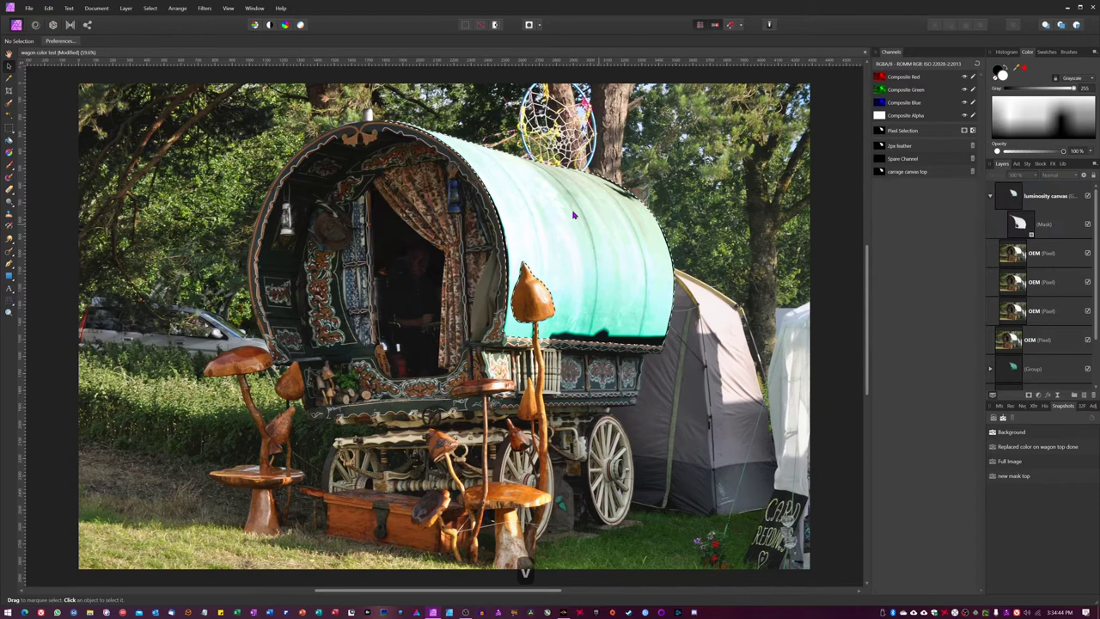
key(ctrl+d)
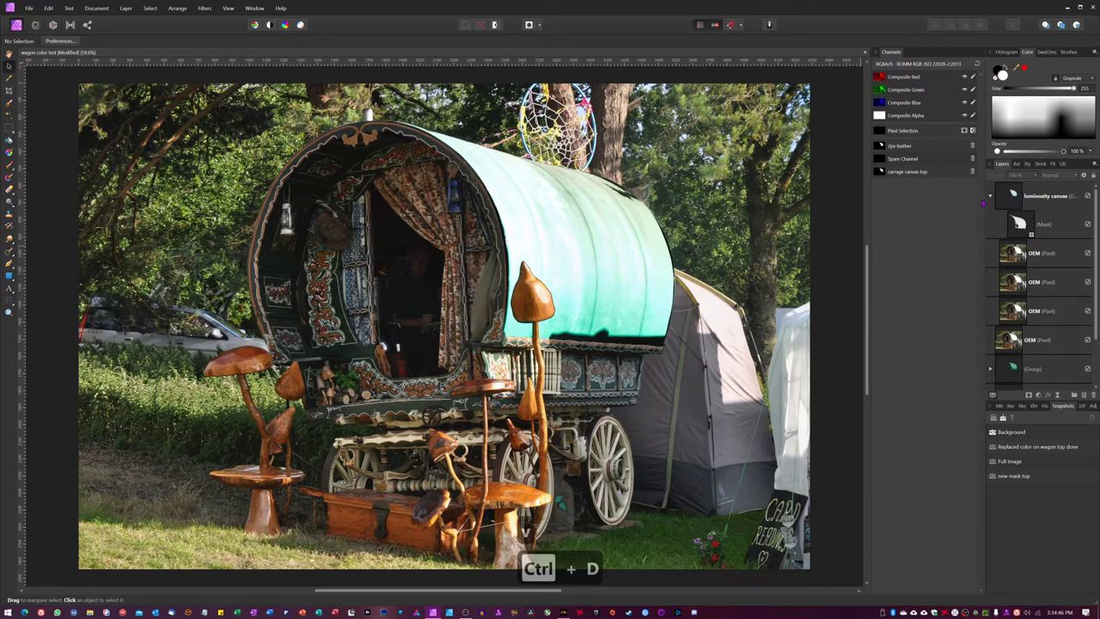
click(990, 197)
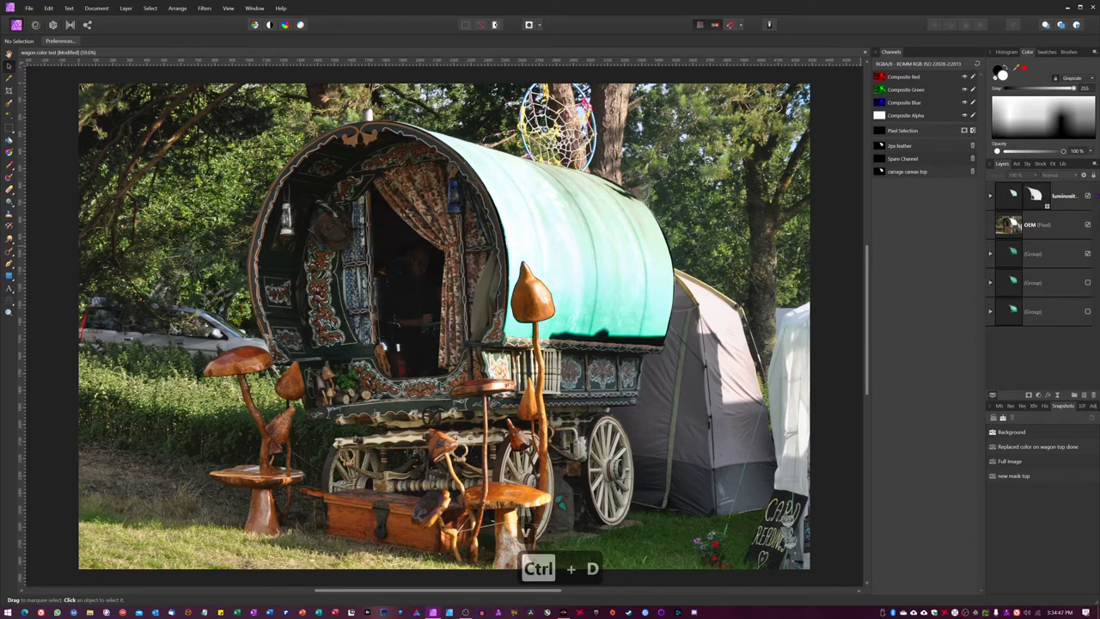
click(1084, 396)
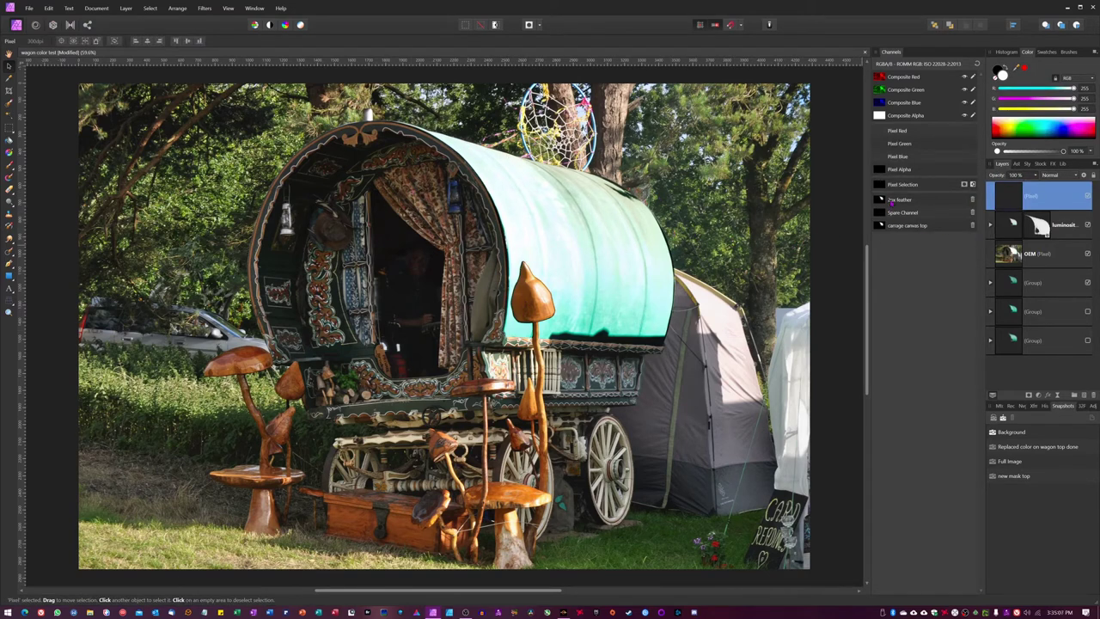
Load the canopy selection from the 2px feather channel and sample the canopy's teal as the painting colour.
right_click(900, 205)
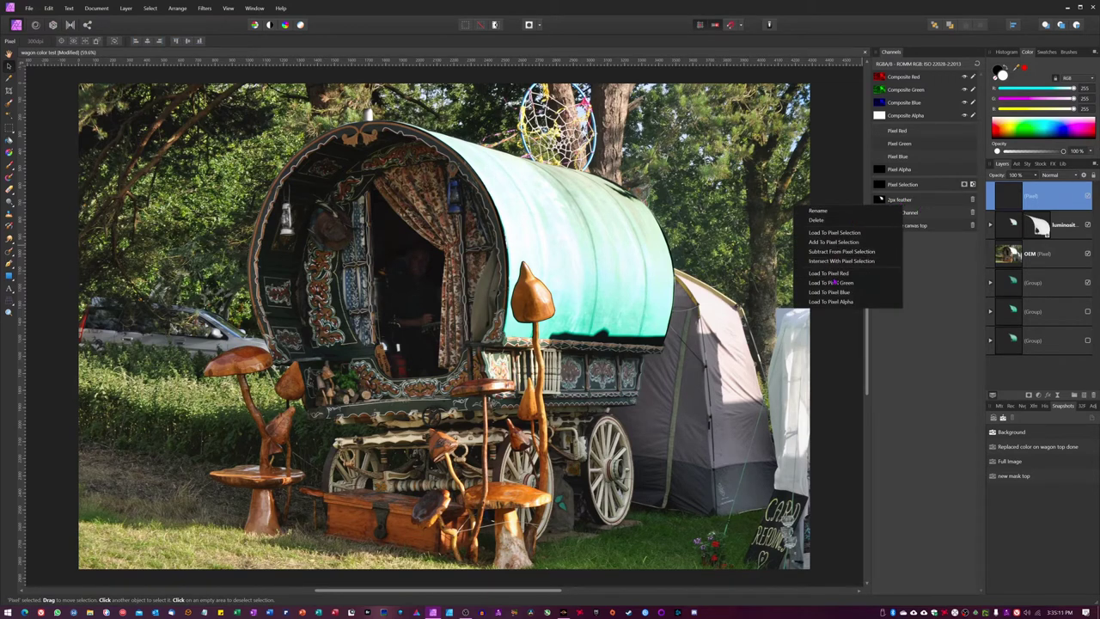
click(834, 233)
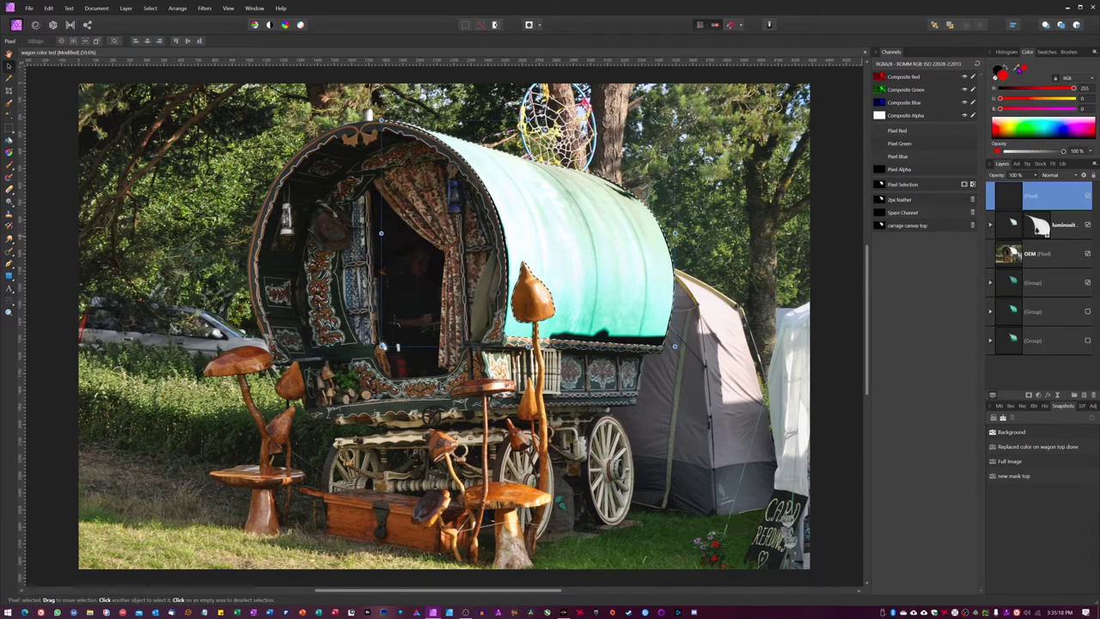
click(789, 247)
drag(789, 248, 621, 332)
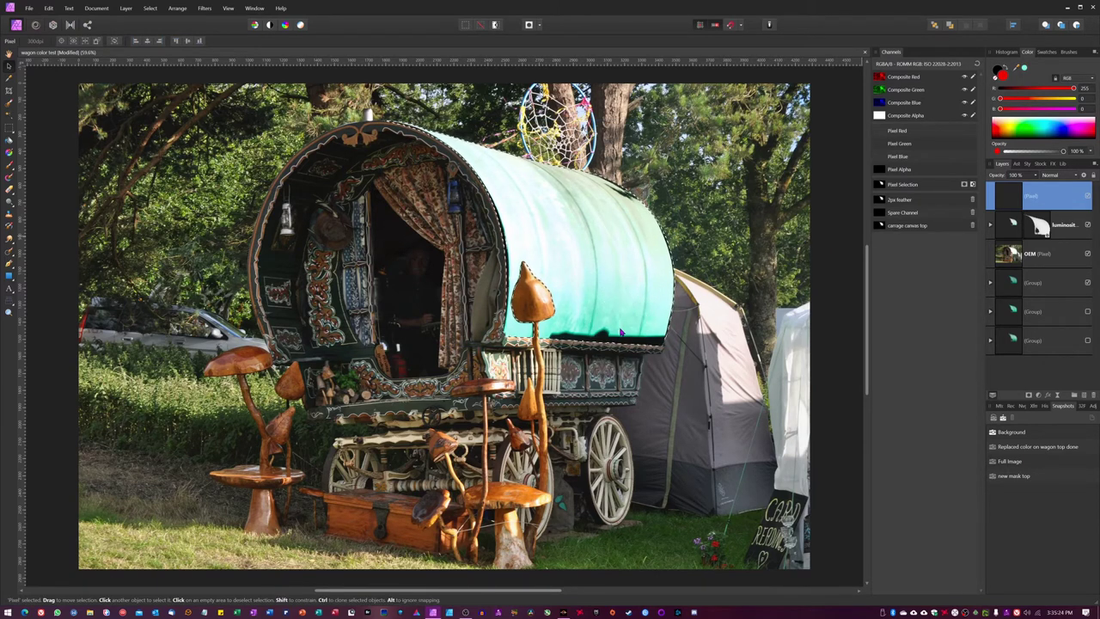
click(1024, 68)
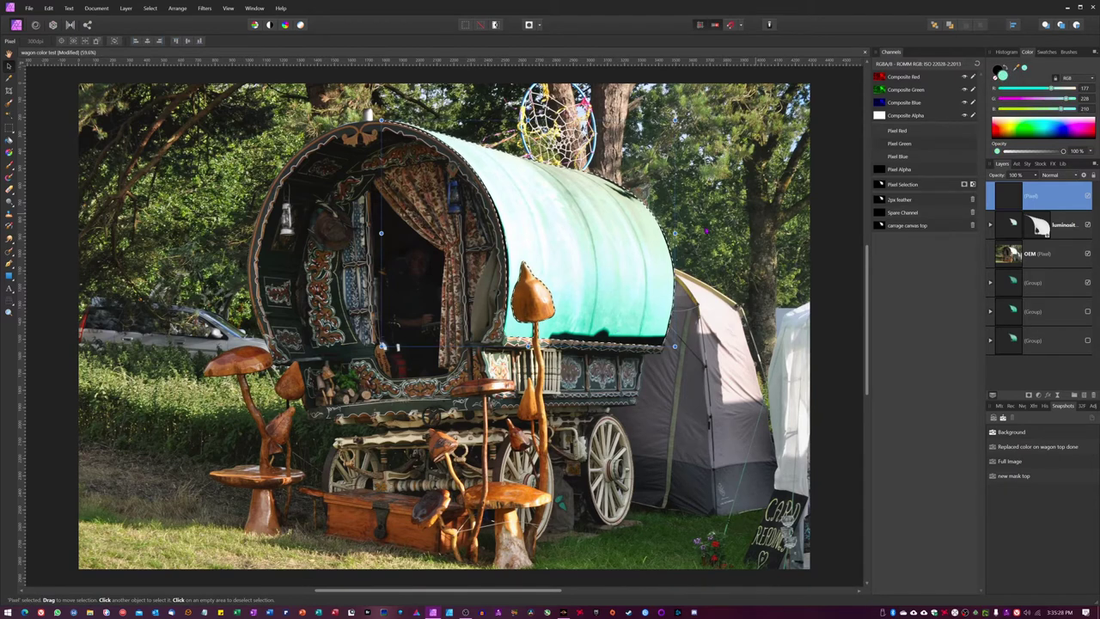
Brush an even darker teal across the canopy, replacing the first light mint stroke.
key(b)
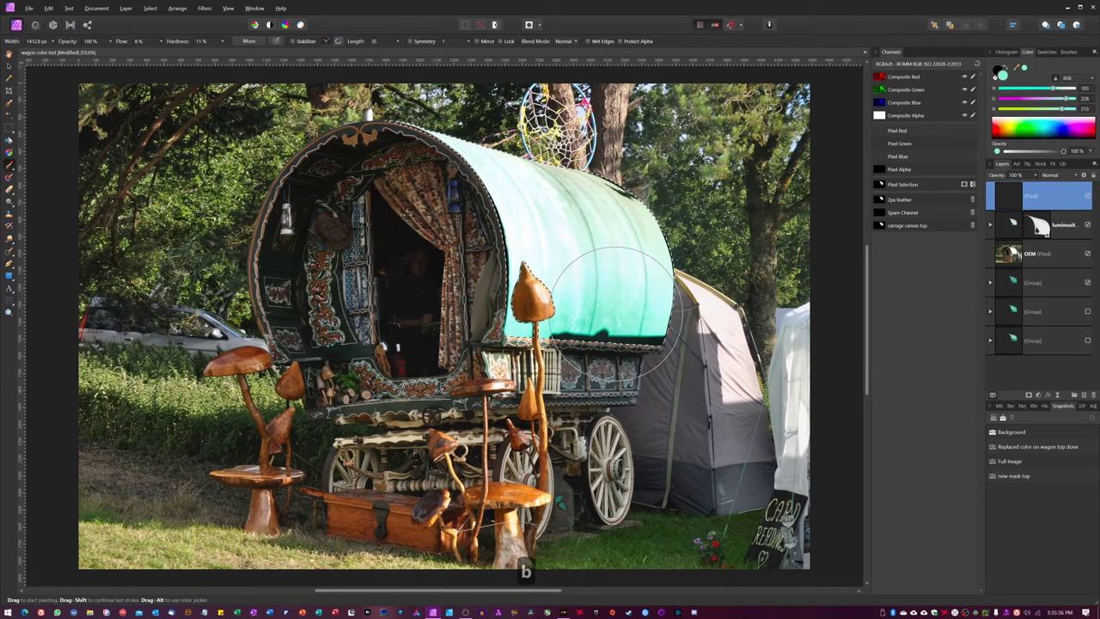
drag(618, 313, 623, 304)
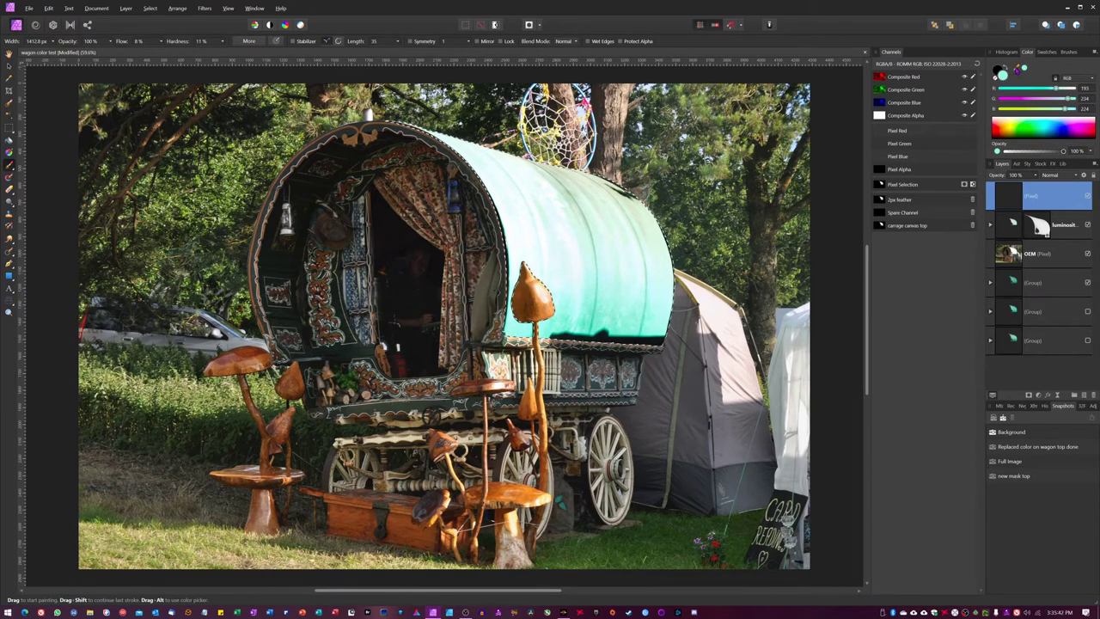
alt+click(639, 319)
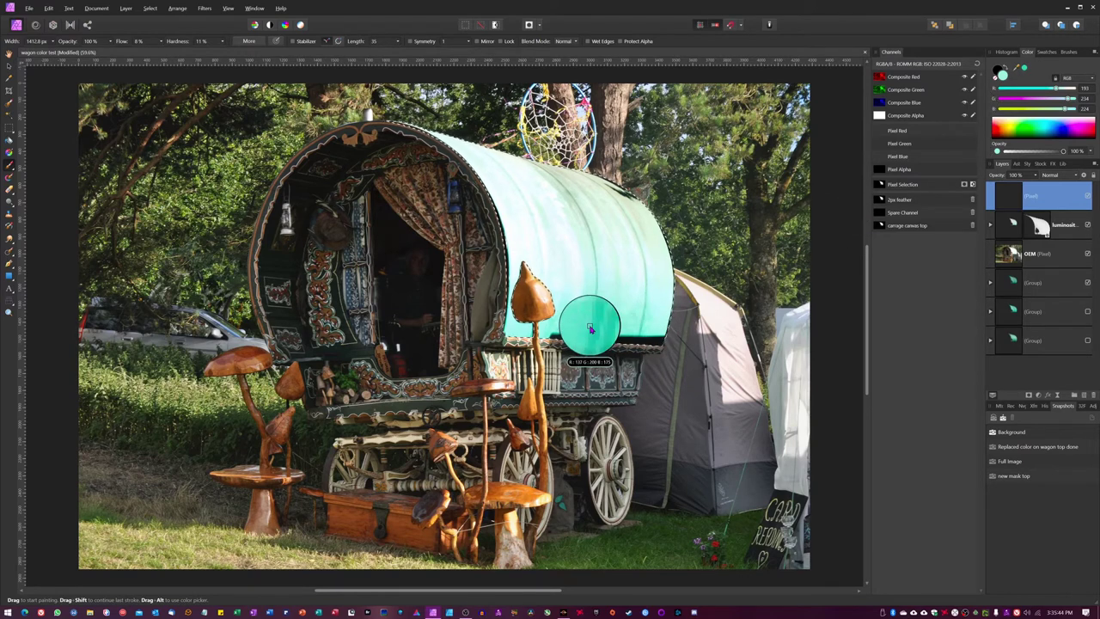
key(ctrl+z)
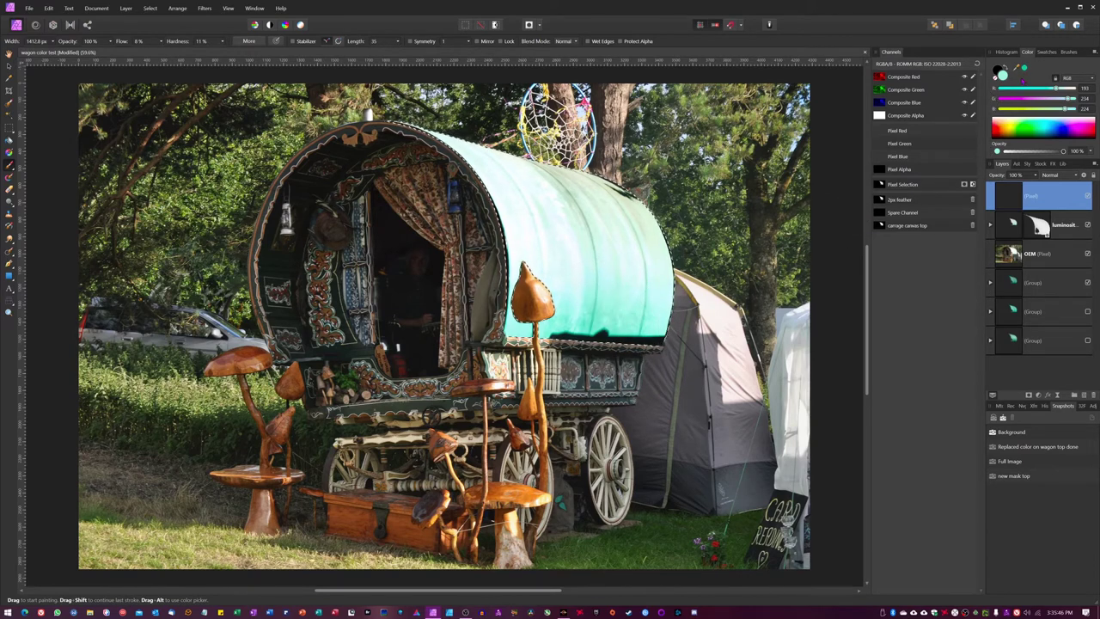
click(1025, 70)
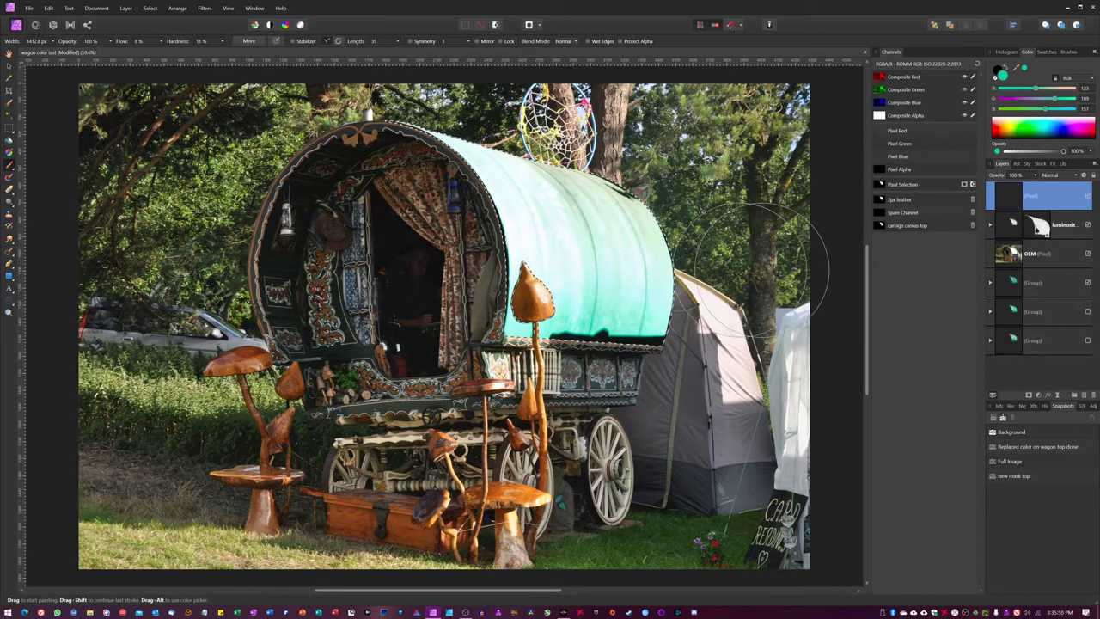
drag(543, 215, 619, 223)
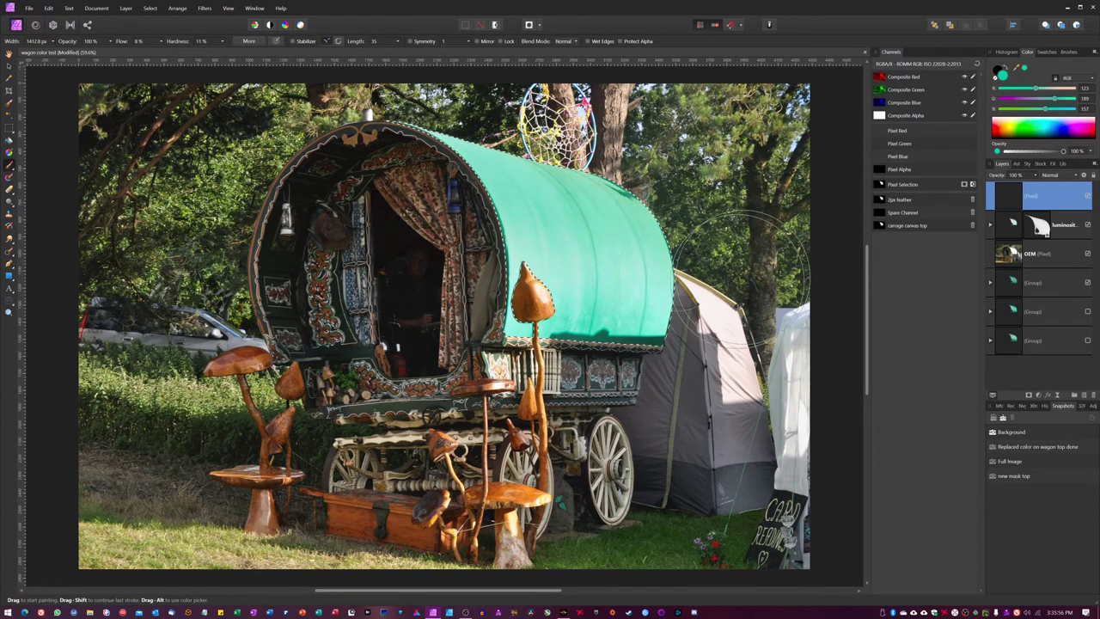
drag(538, 307, 520, 311)
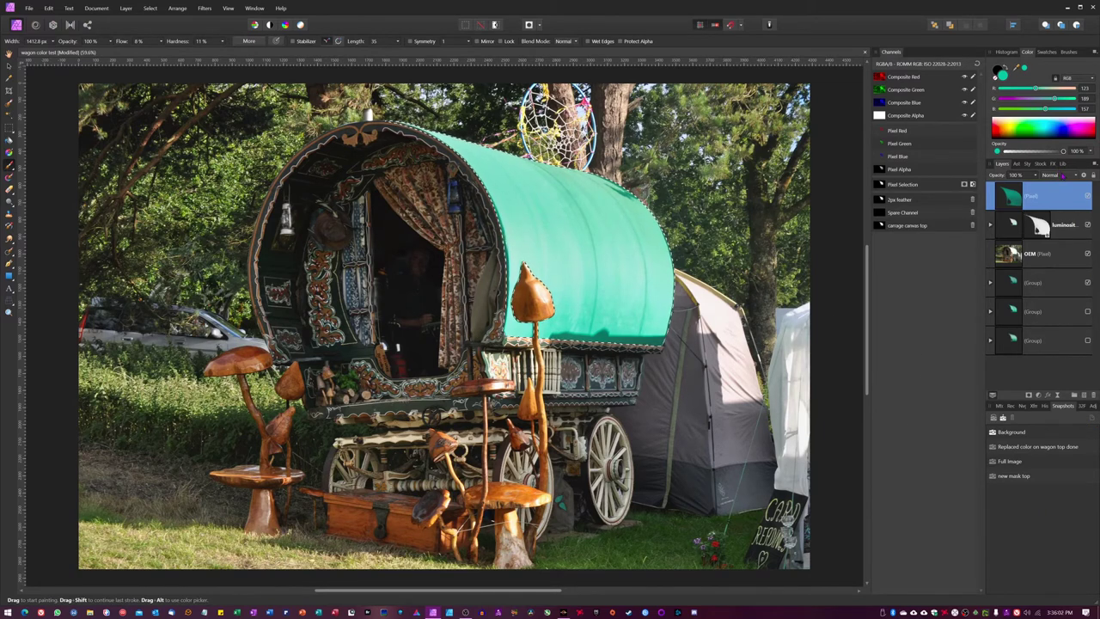
Set the teal paint layer to Average blend mode and select it together with the luminosity layer.
click(1069, 179)
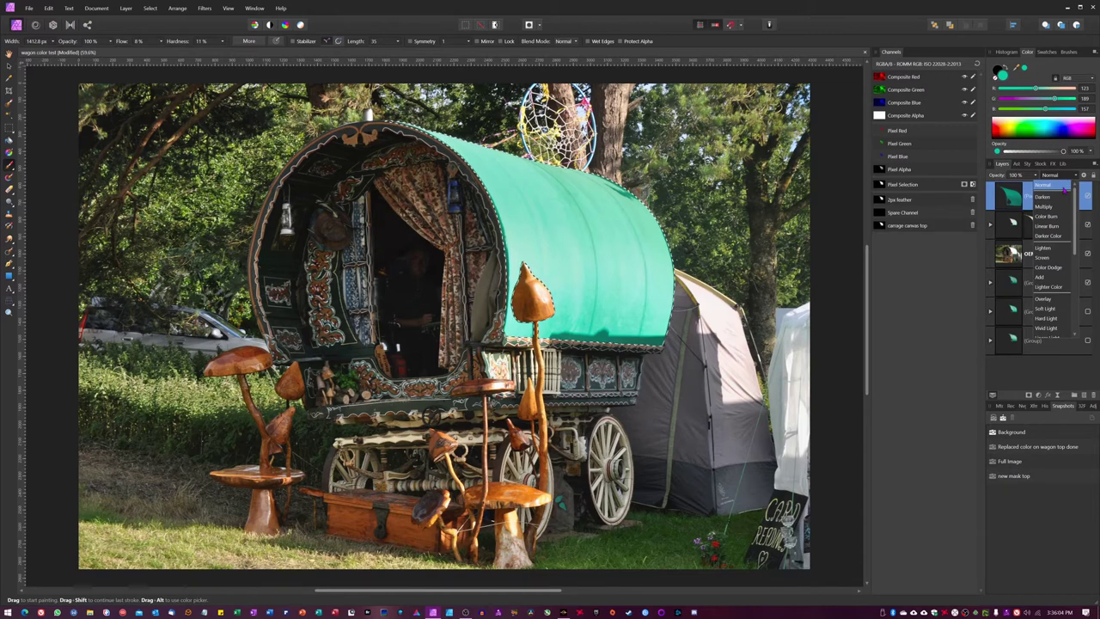
scroll(1055, 310, down, 5)
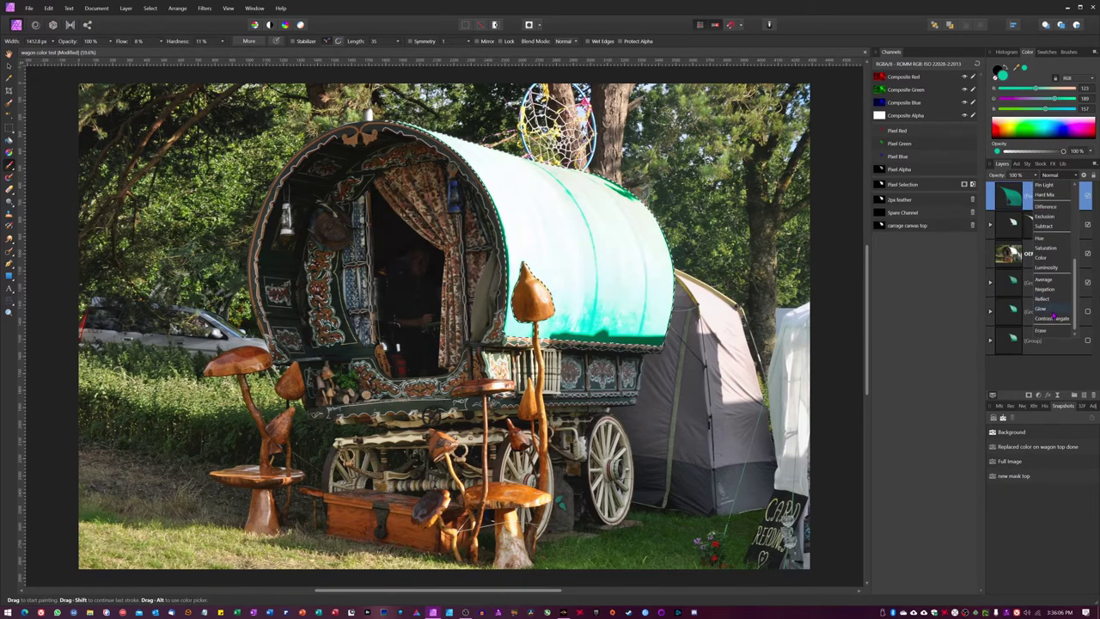
click(1044, 282)
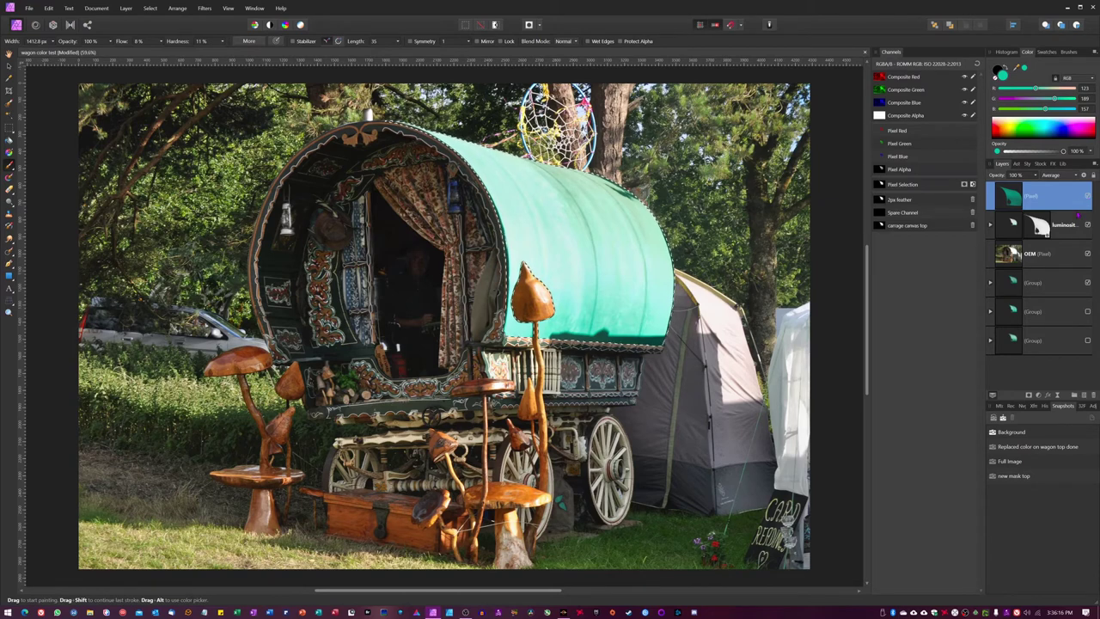
click(1076, 226)
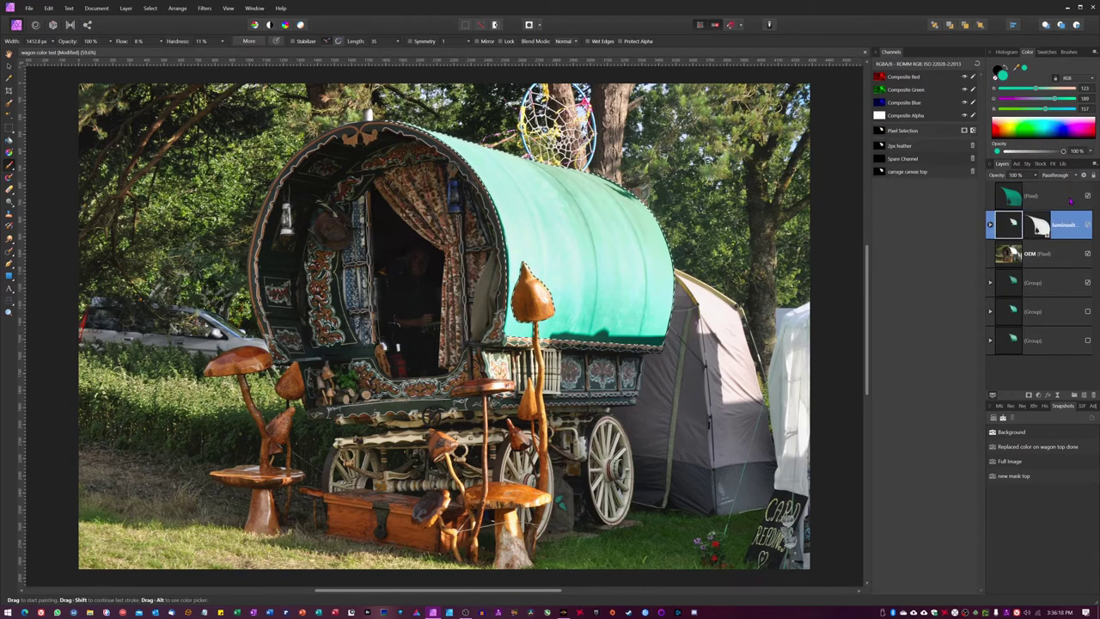
ctrl+click(1070, 201)
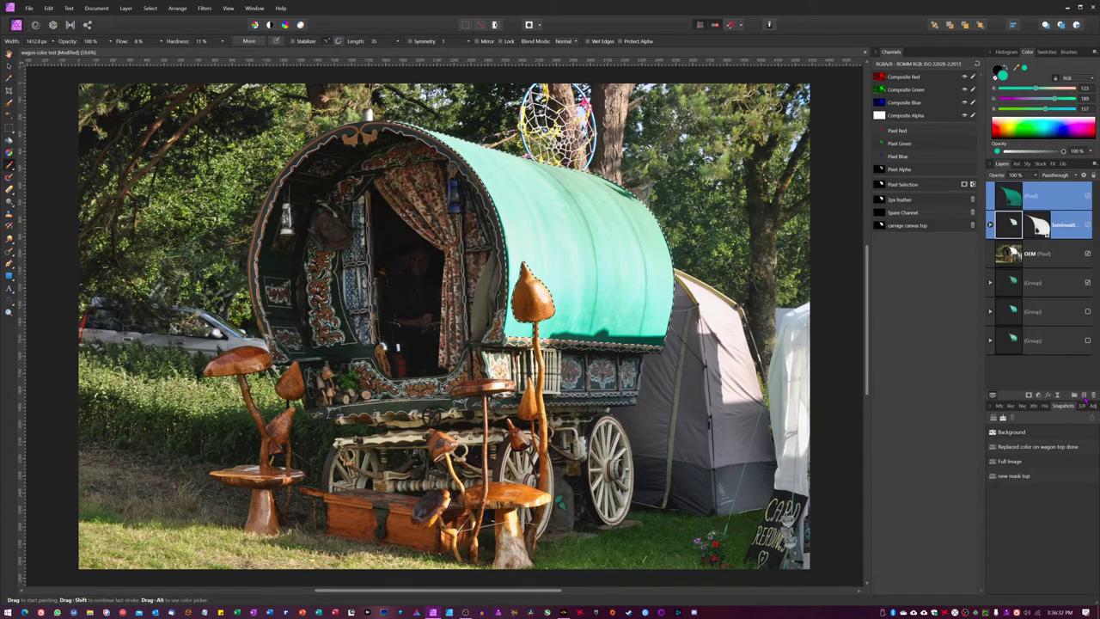
On a new pixel layer, brush dark green (RGB 32/47/40) shading over the selected canopy.
click(1084, 397)
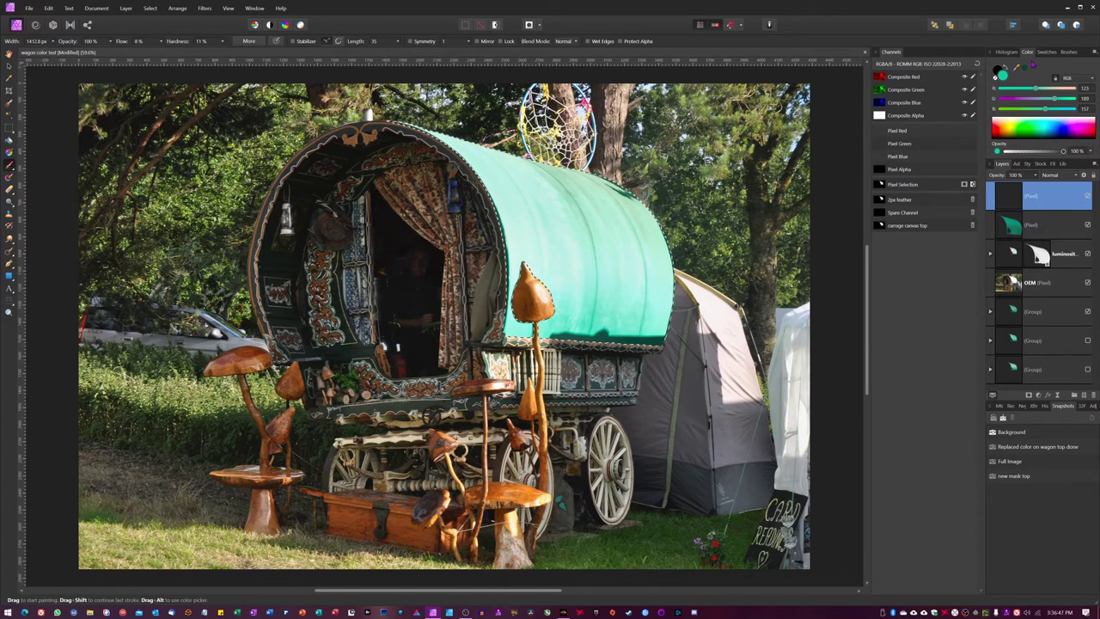
alt+click(575, 331)
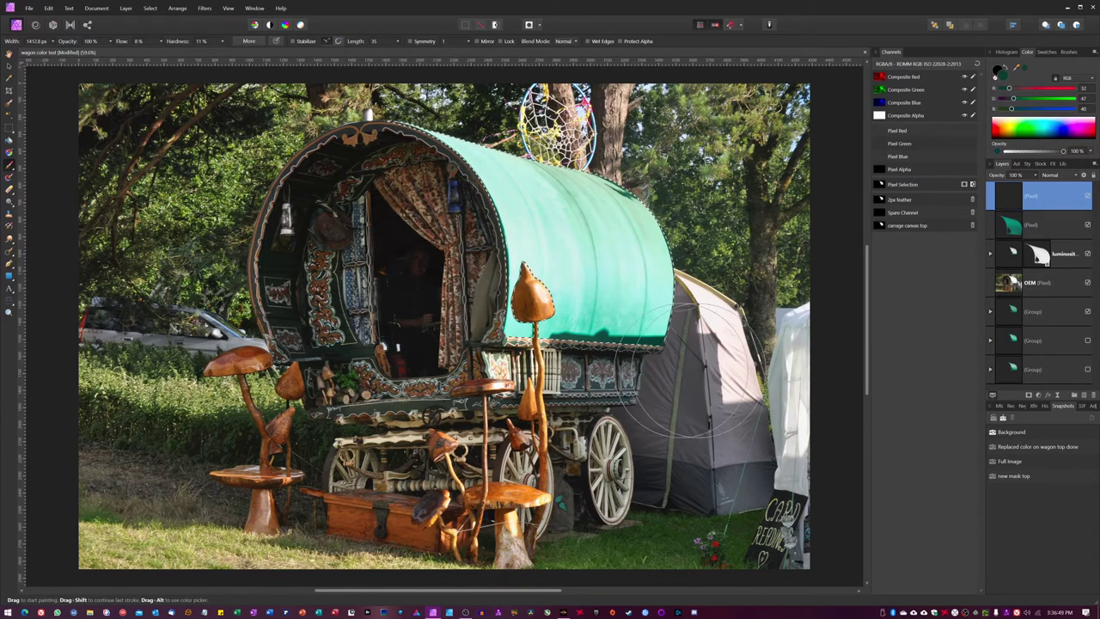
mouse_move(550, 257)
mouse_down()
mouse_move(511, 226)
mouse_move(545, 233)
mouse_move(492, 237)
mouse_move(521, 234)
mouse_move(502, 234)
mouse_move(526, 256)
mouse_move(482, 242)
mouse_move(539, 236)
mouse_up()
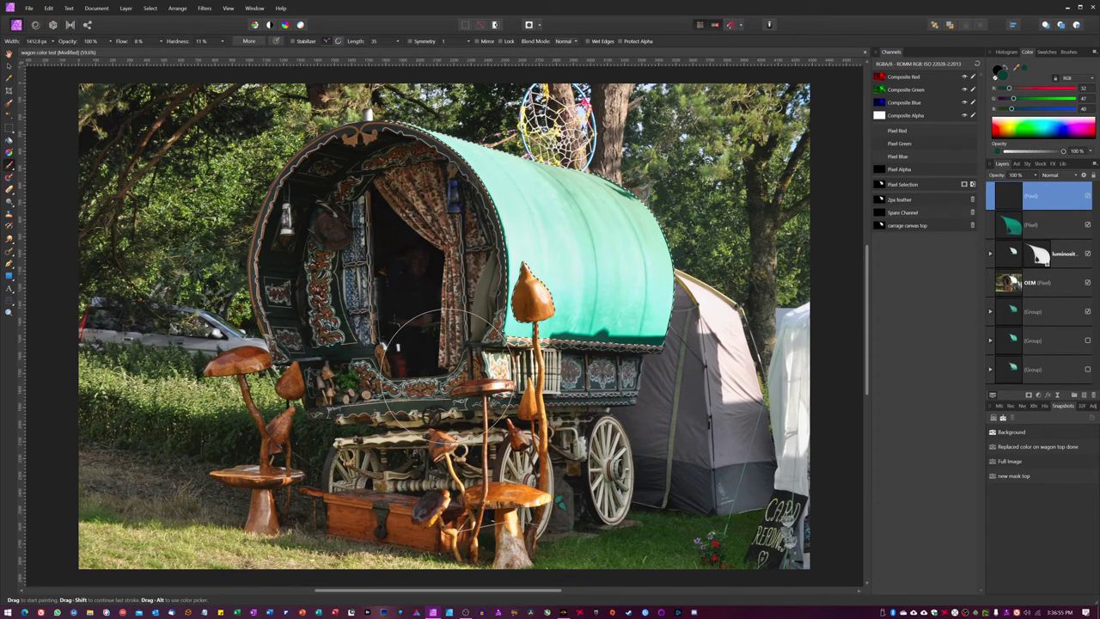
key(v)
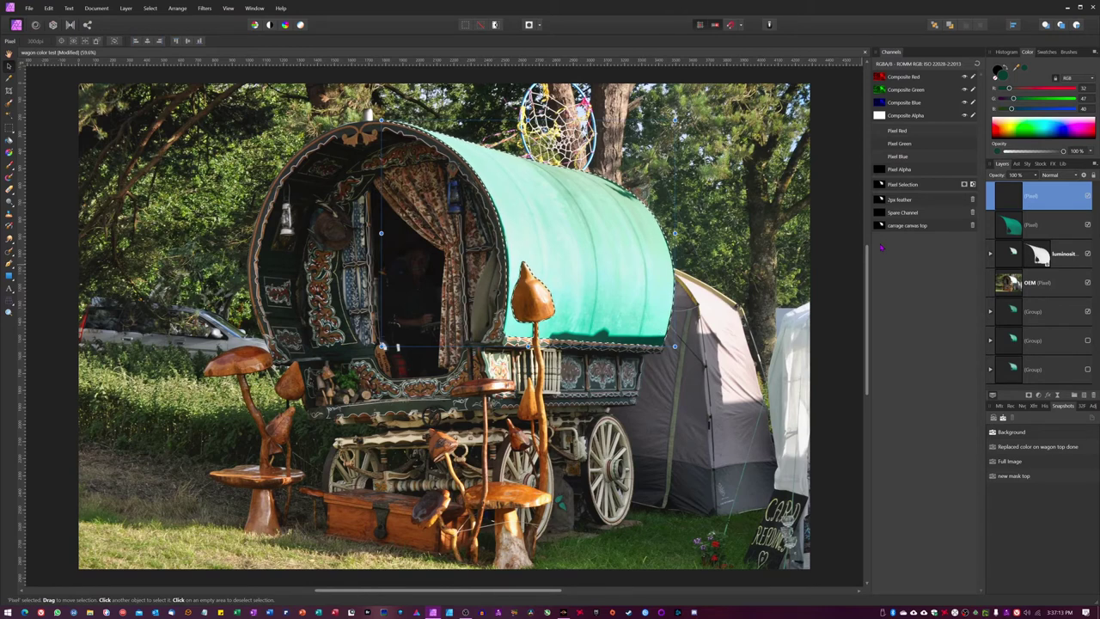
key(b)
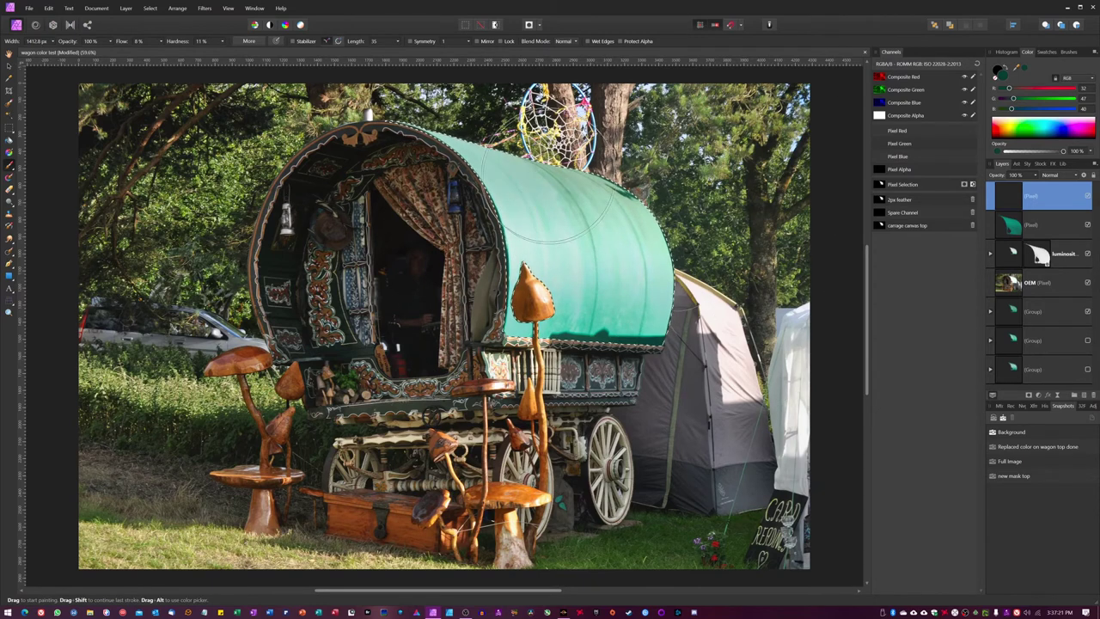
drag(471, 314, 585, 257)
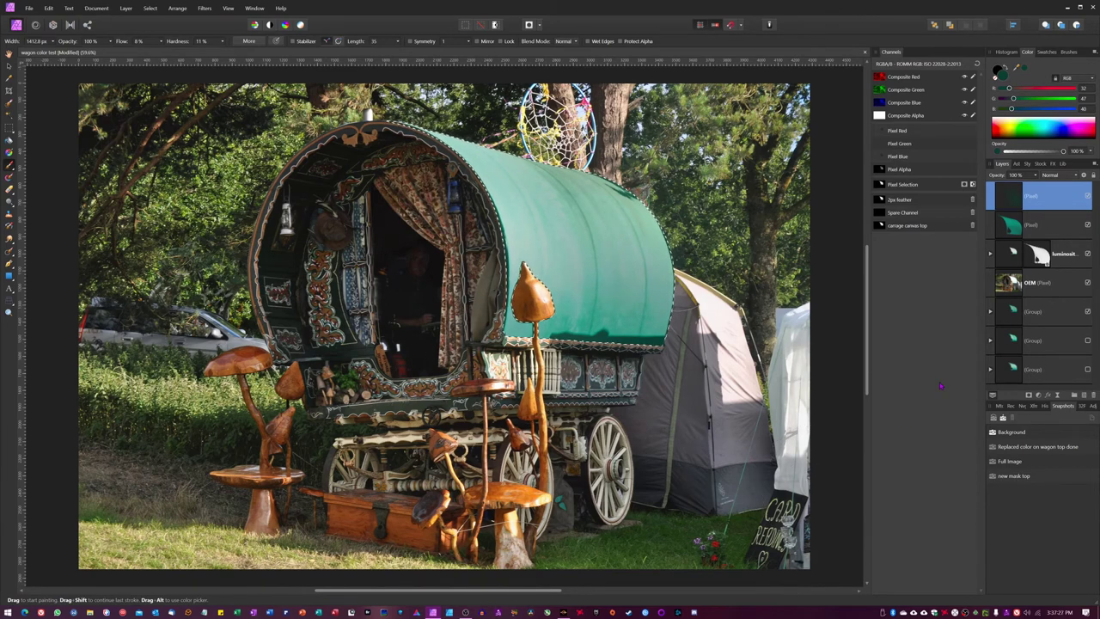
Clear the canopy selection and toggle the top three layers' visibility for a before-and-after comparison.
key(v)
key(ctrl+d)
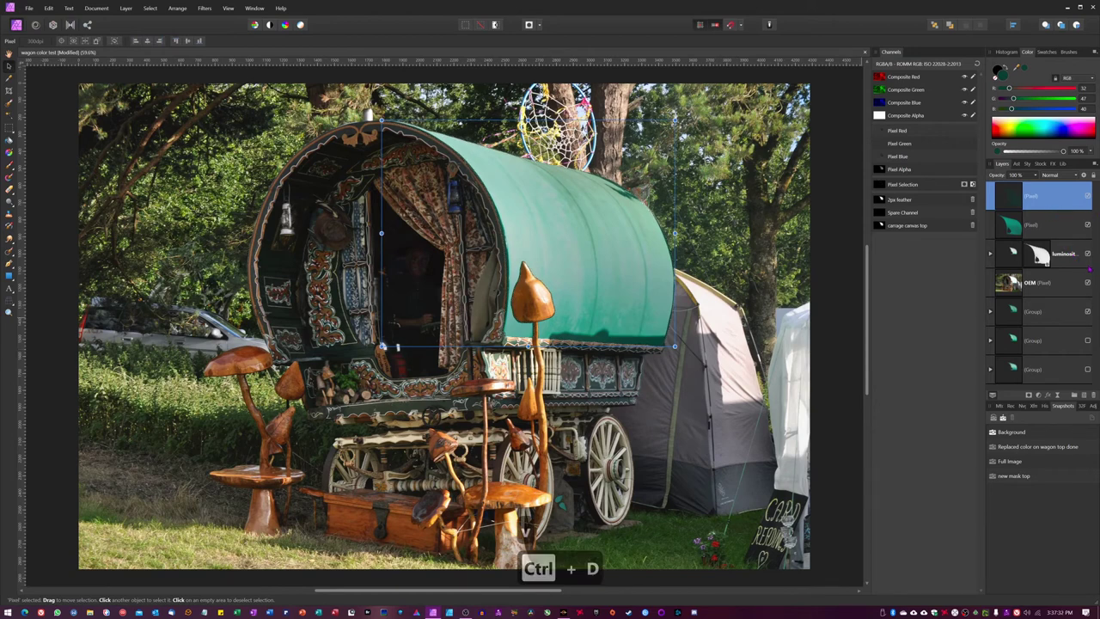
shift+click(1081, 249)
click(1088, 195)
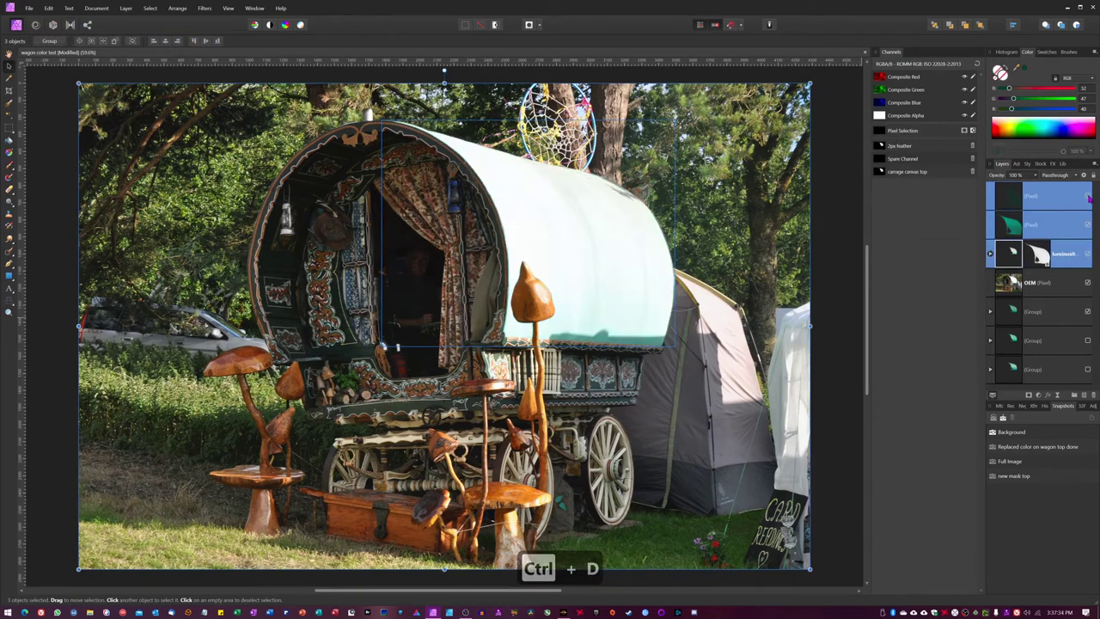
click(1088, 196)
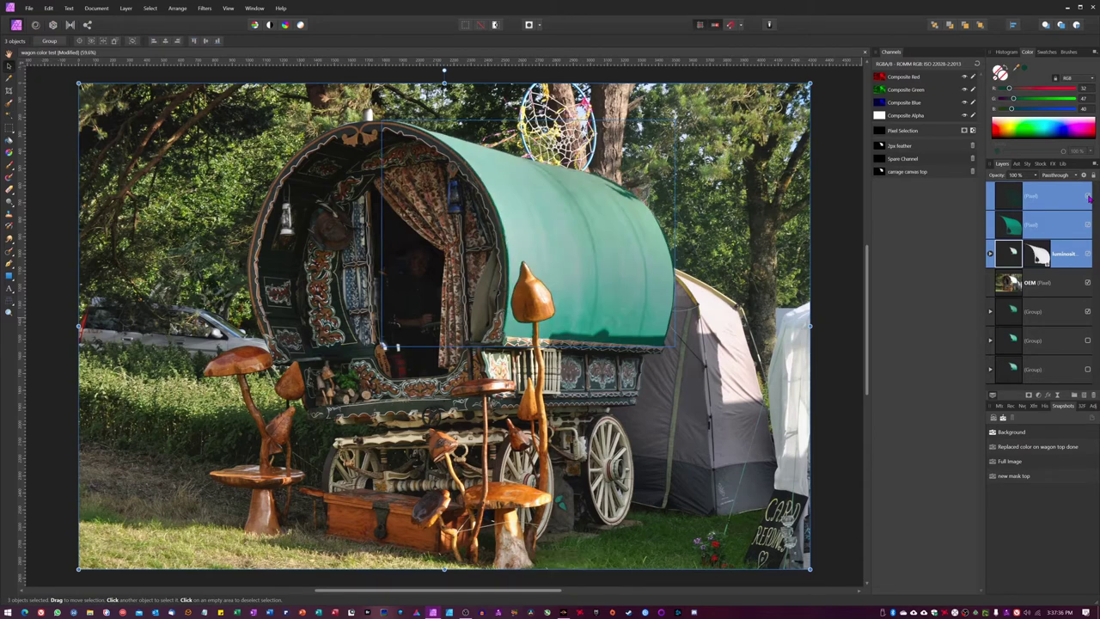
click(1088, 196)
click(1089, 196)
Add a new top pixel layer, reload the canopy selection from the 2px feather channel, and brush black shading.
click(1069, 199)
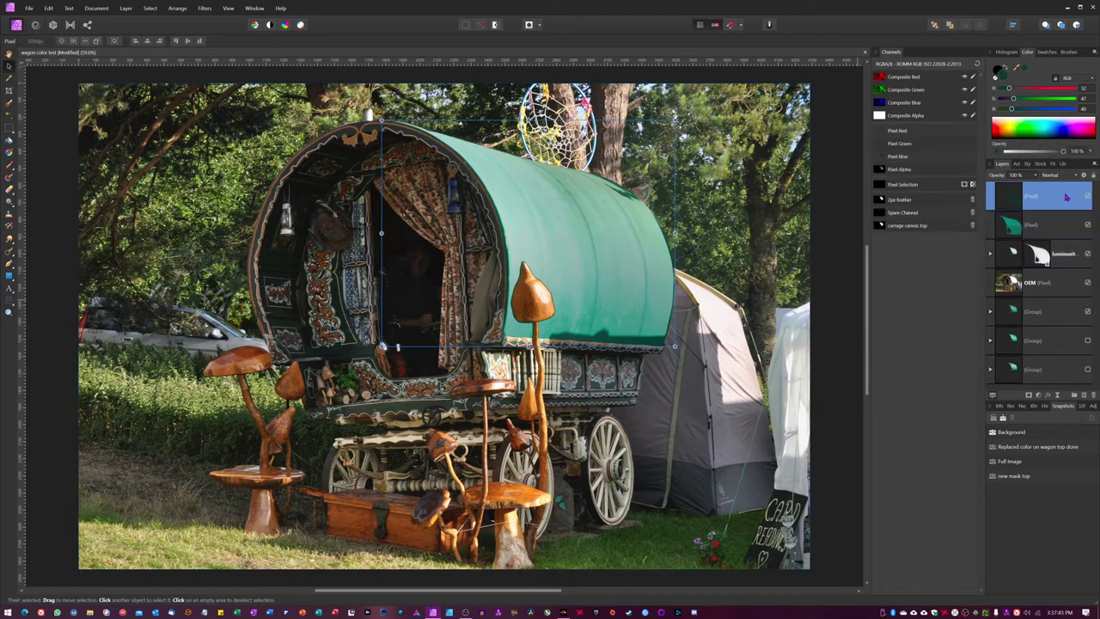
click(1084, 395)
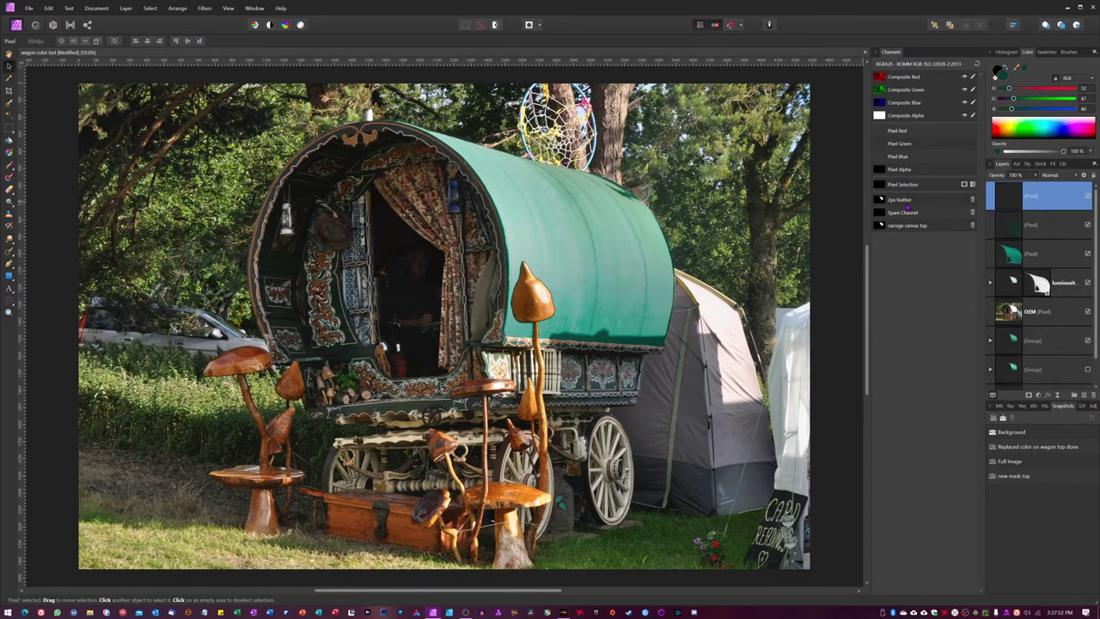
right_click(906, 205)
click(867, 233)
key(d)
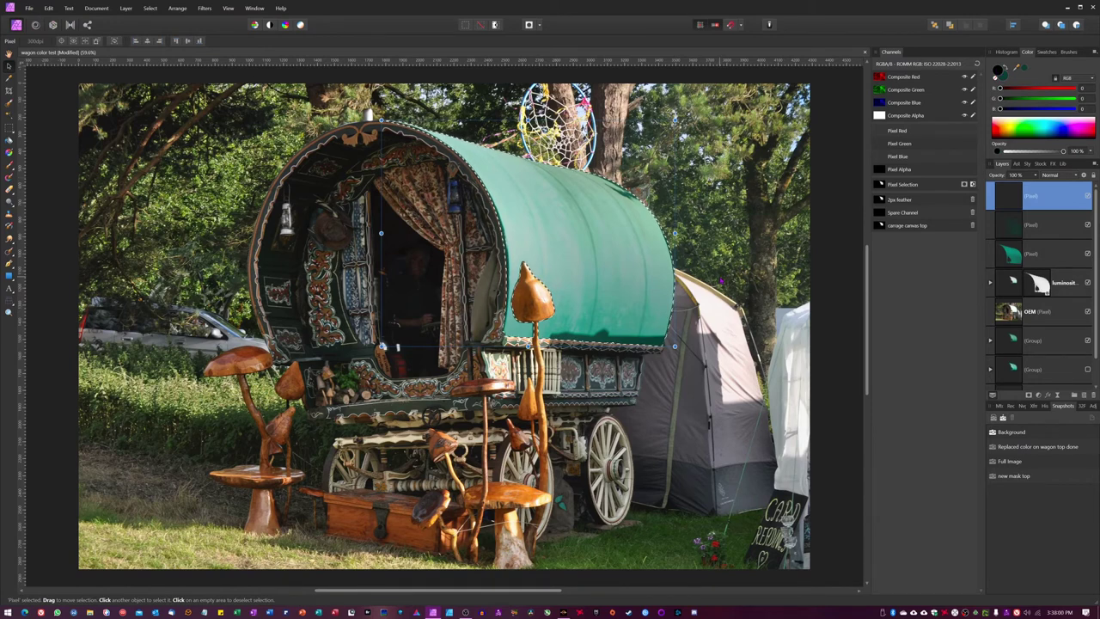
key(b)
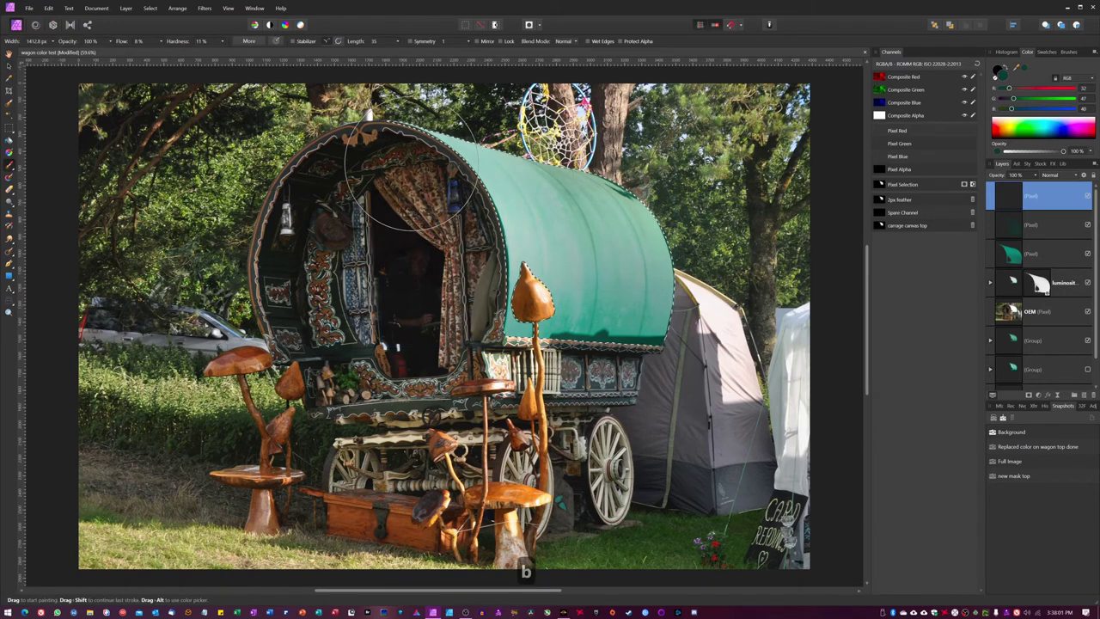
mouse_move(697, 284)
mouse_down()
mouse_move(679, 306)
mouse_move(546, 310)
mouse_move(378, 206)
mouse_move(689, 258)
mouse_move(590, 233)
mouse_up()
key(v)
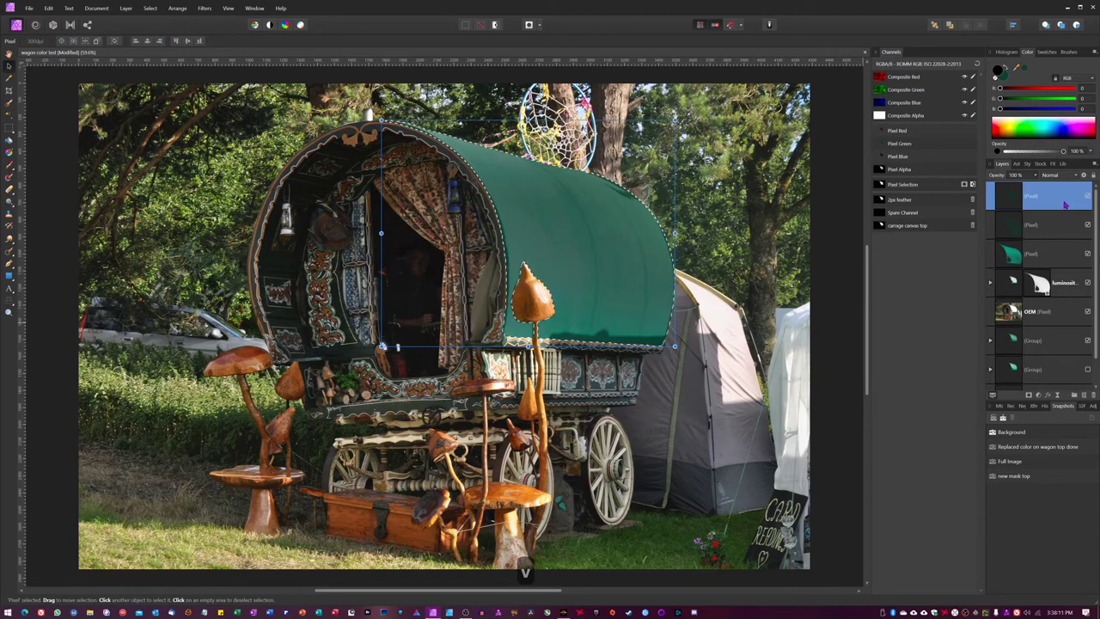
Fill the top layer with Perlin Noise at 11 octaves, 63.5 zoom and 44.2 persistence.
click(205, 8)
mouse_move(142, 40)
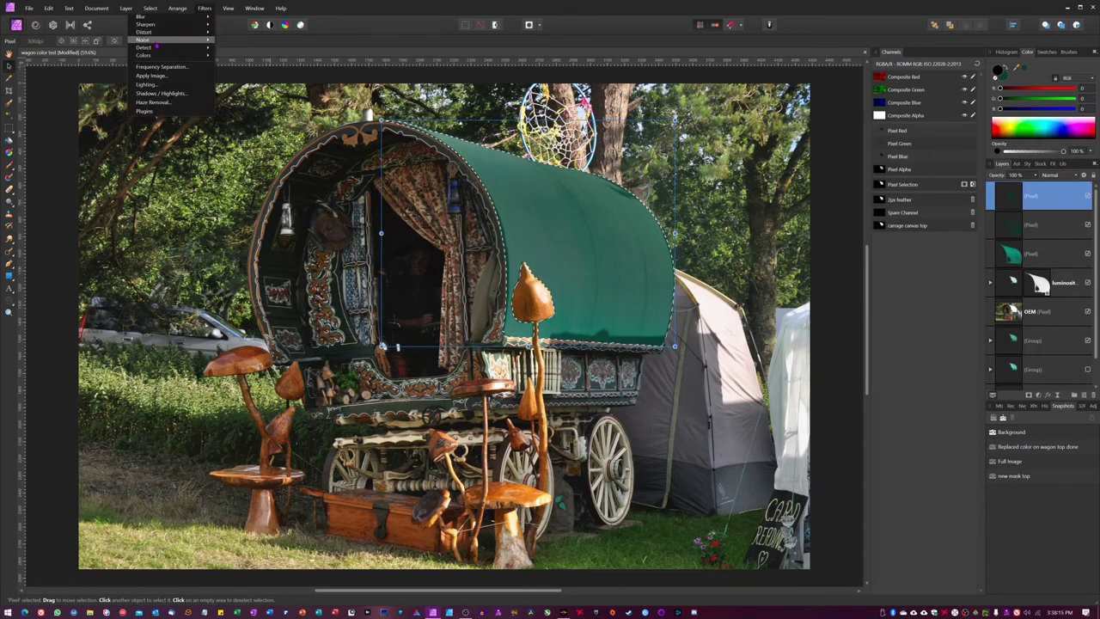
click(74, 68)
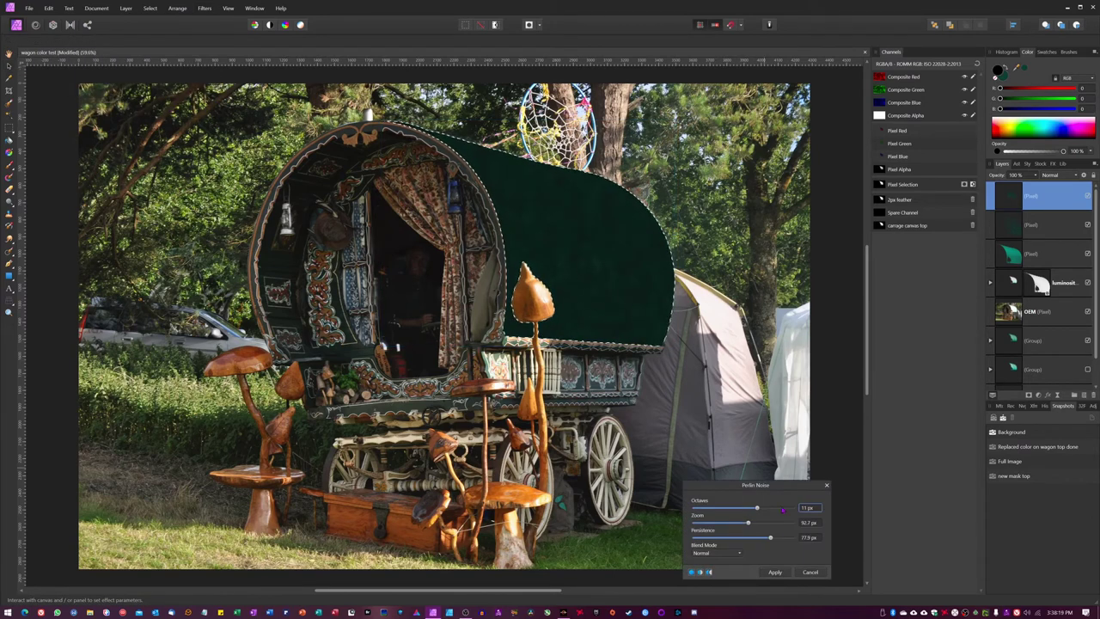
drag(762, 513, 736, 548)
drag(713, 508, 757, 509)
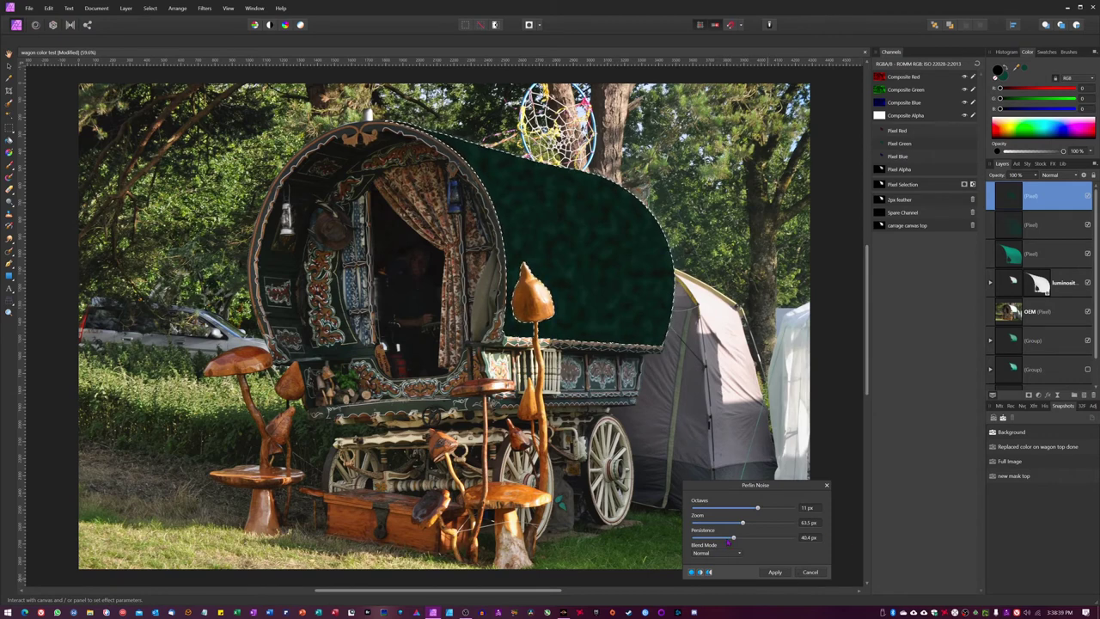
drag(732, 538, 738, 539)
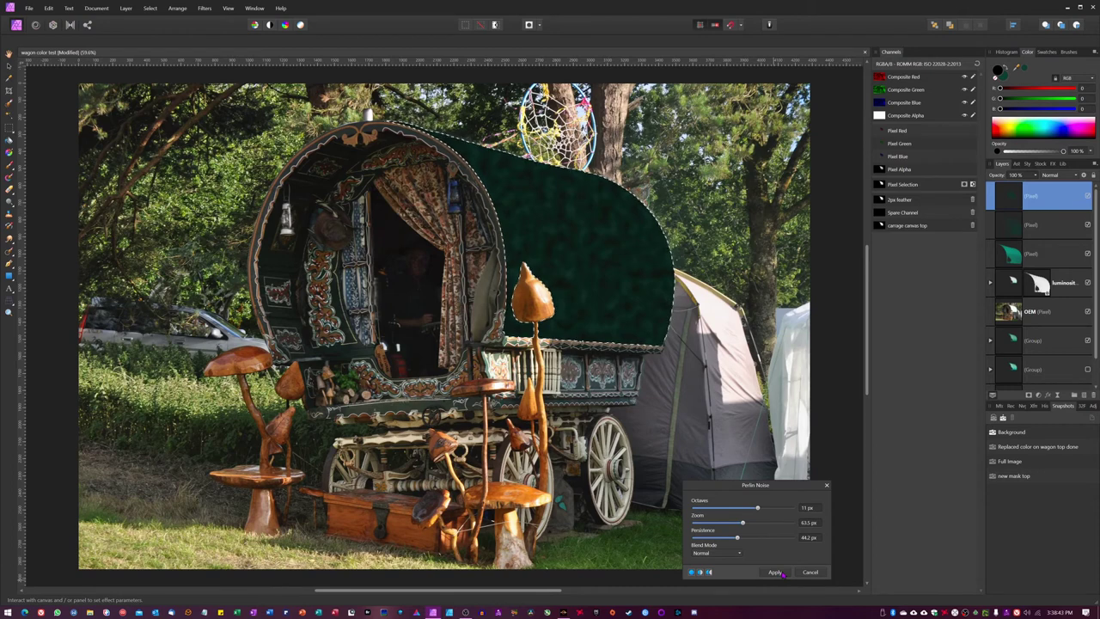
click(776, 572)
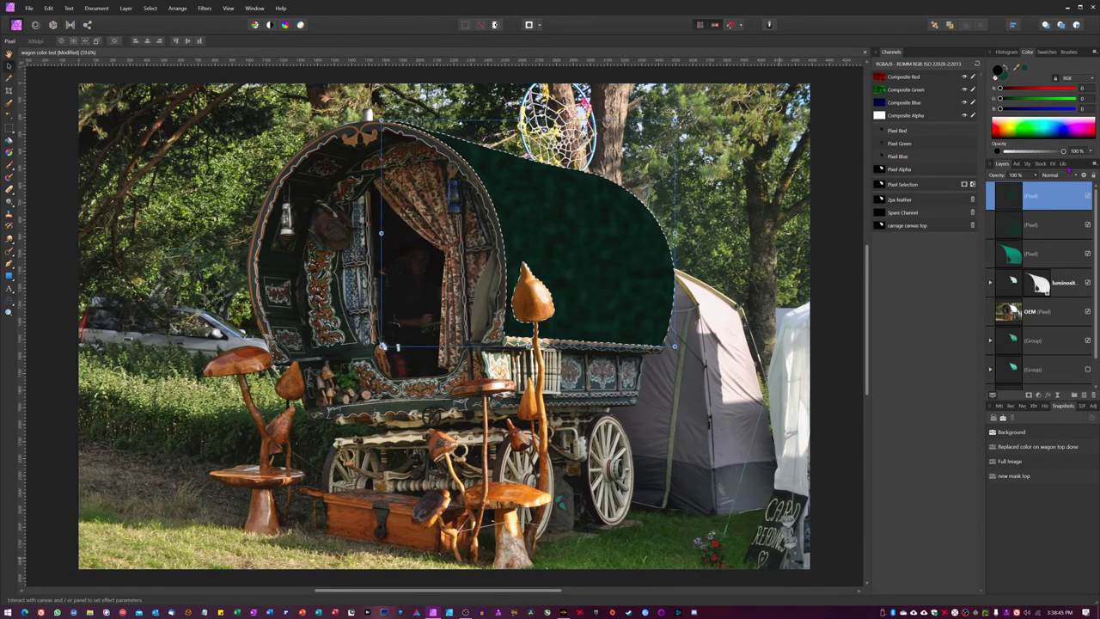
Set the noise layer's blend mode to Average and clear the canopy selection.
click(1064, 177)
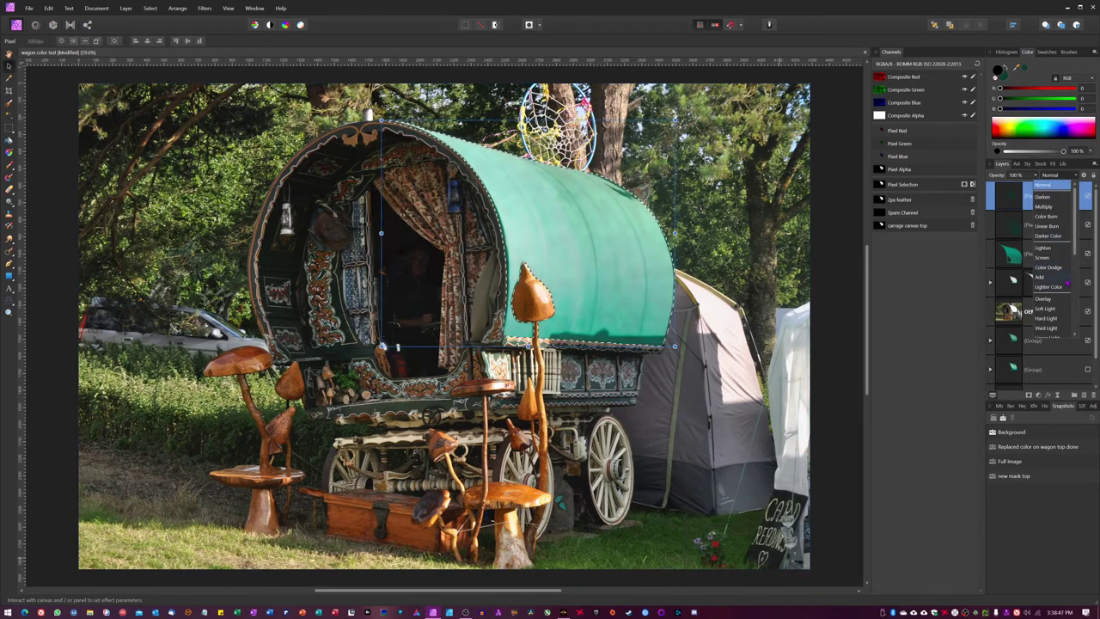
scroll(1069, 298, down, 3)
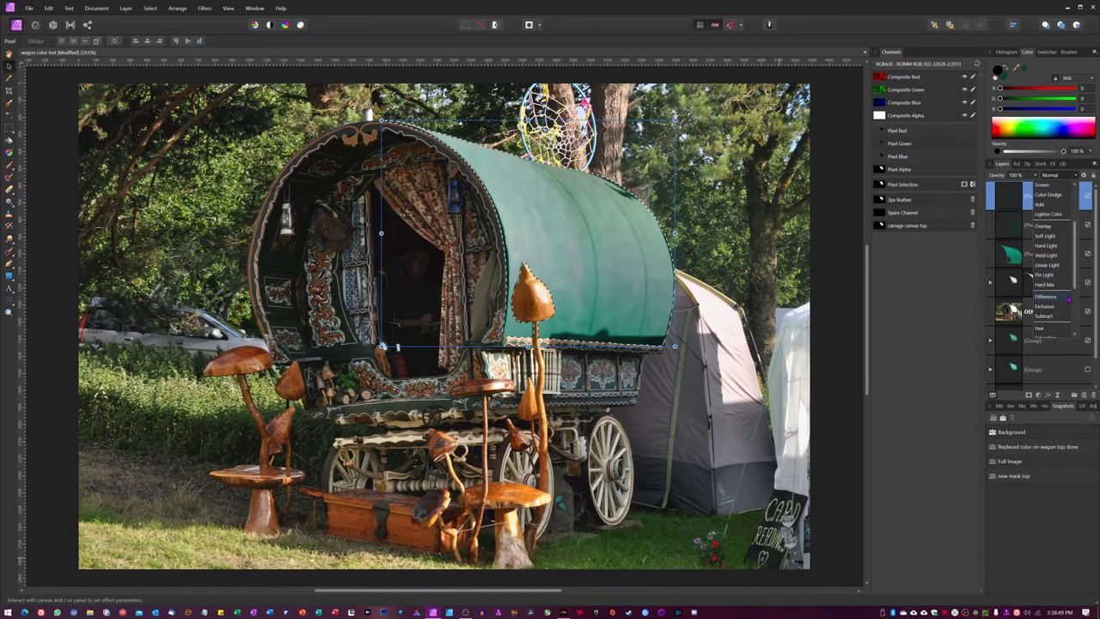
scroll(1068, 298, down, 4)
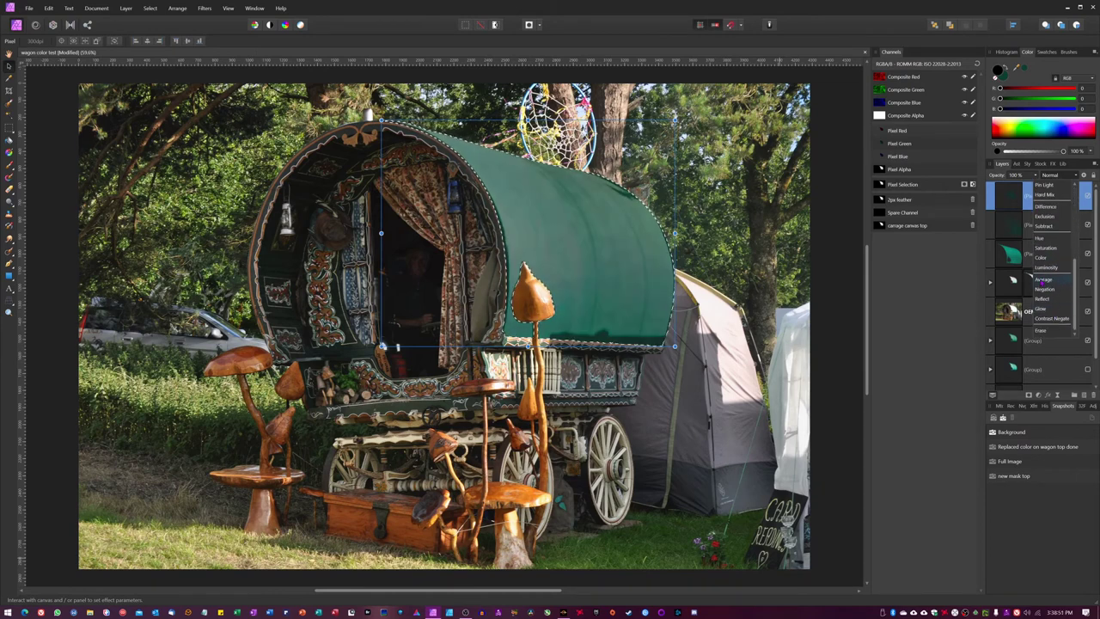
click(1043, 280)
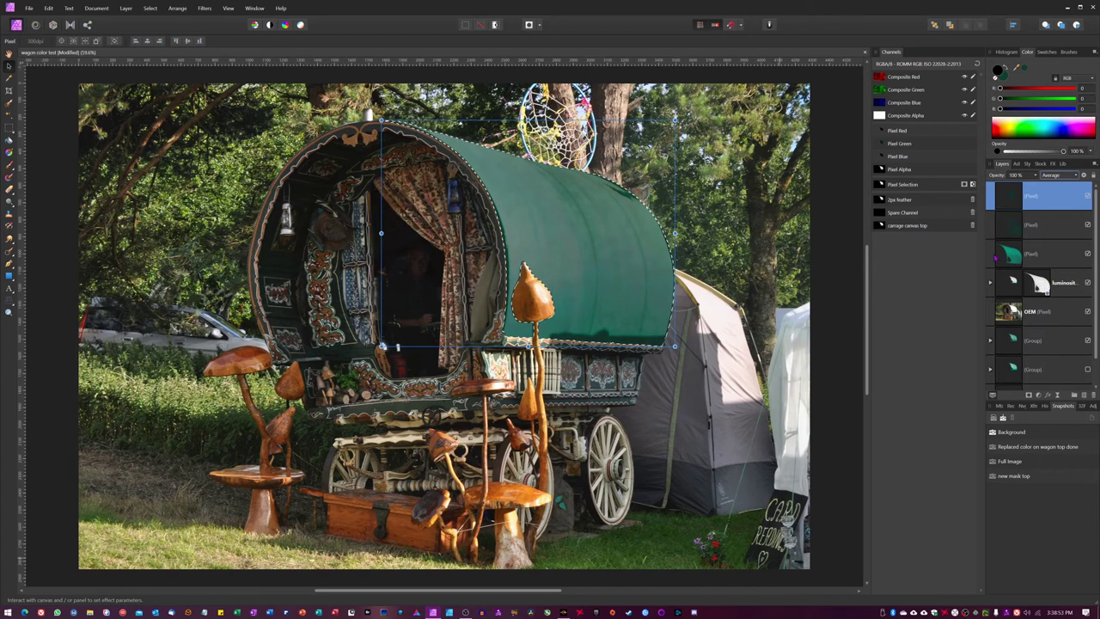
click(1039, 225)
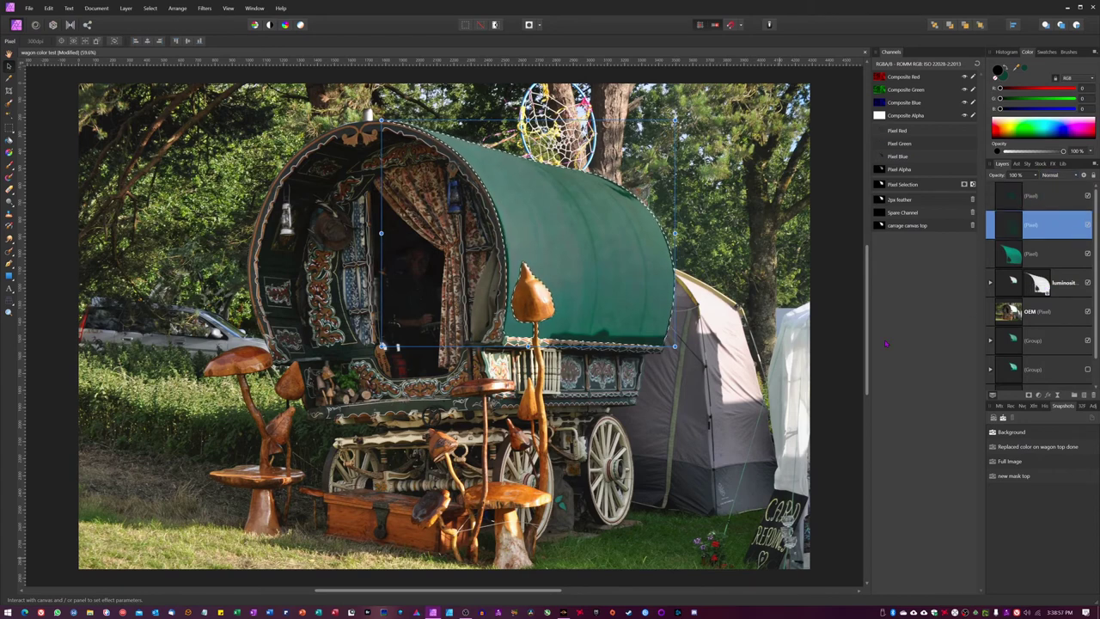
key(ctrl+d)
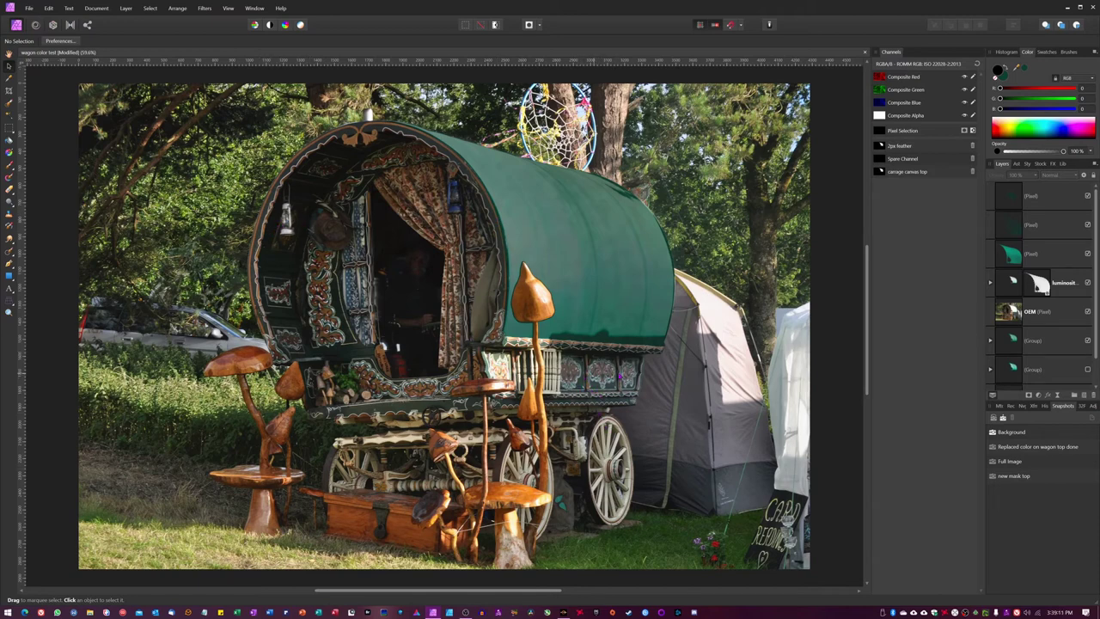
Try Average blend on the shading layer below and toggle its visibility to compare.
click(1056, 229)
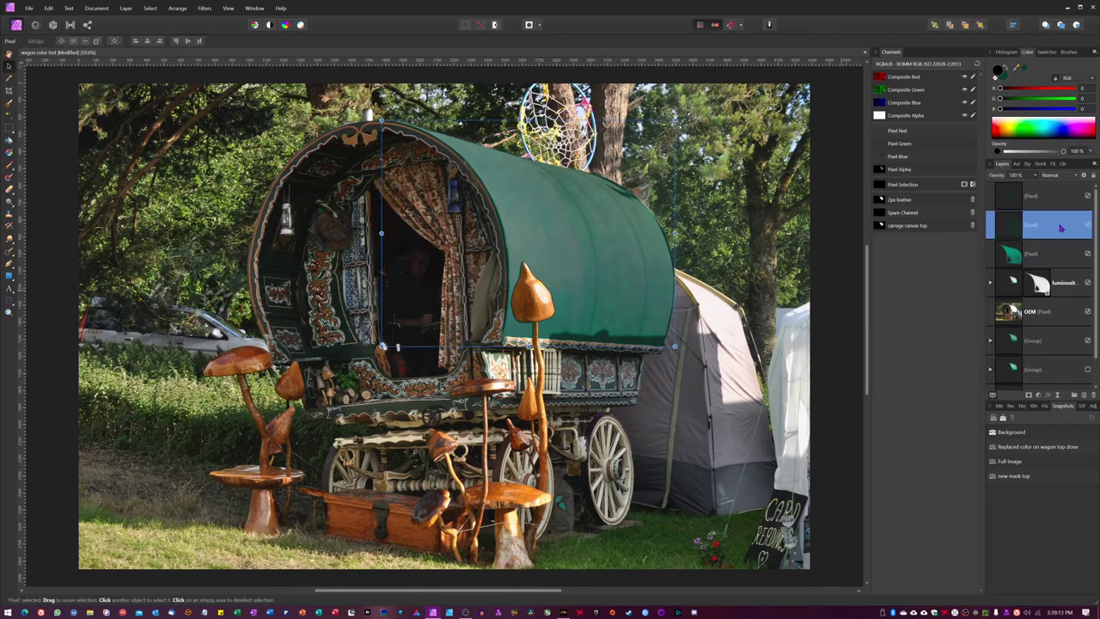
click(1064, 175)
scroll(1042, 292, down, 5)
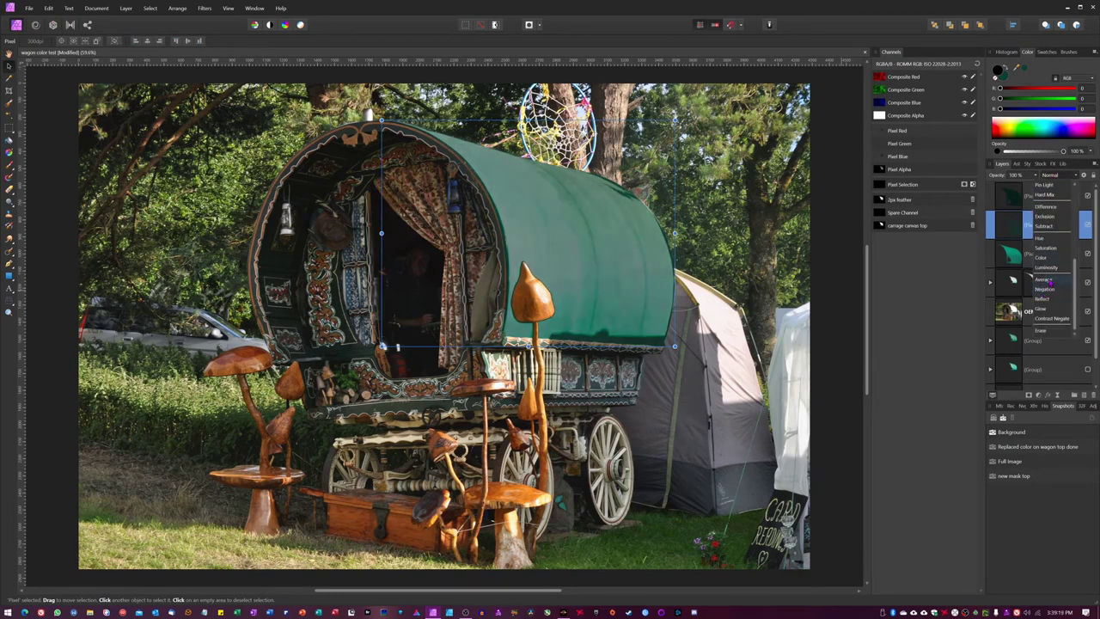
click(1044, 280)
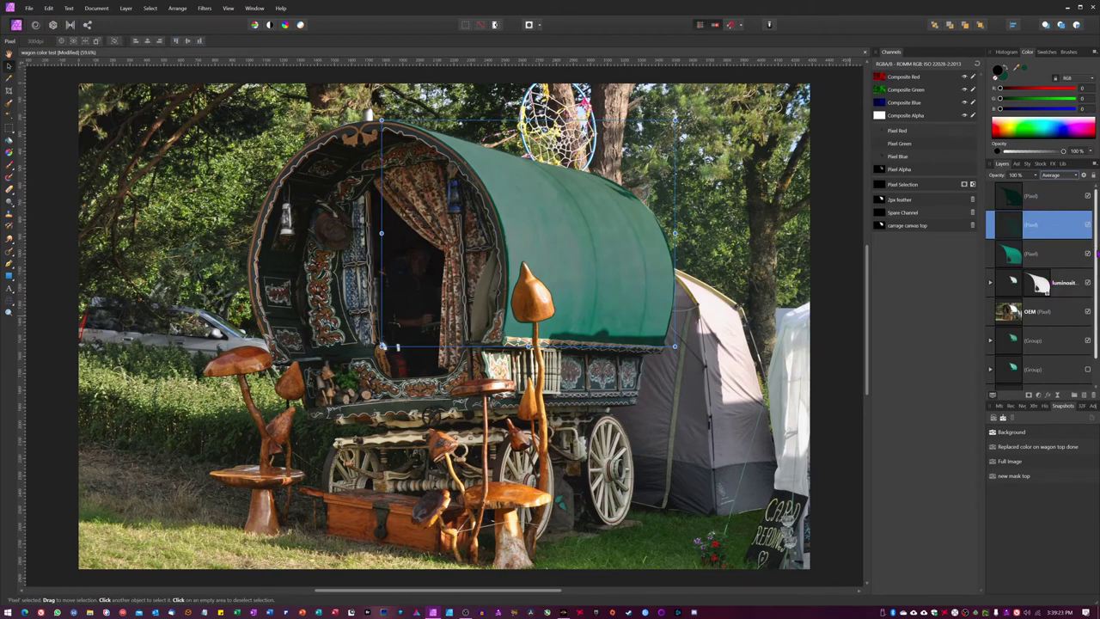
click(1089, 224)
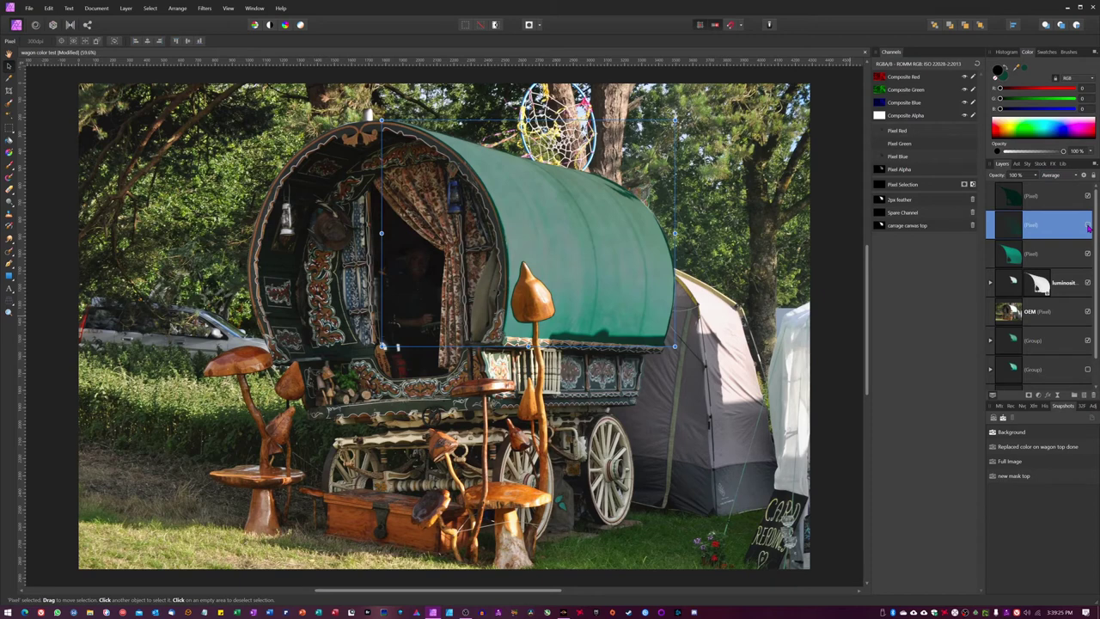
click(1088, 224)
click(1088, 225)
click(1088, 224)
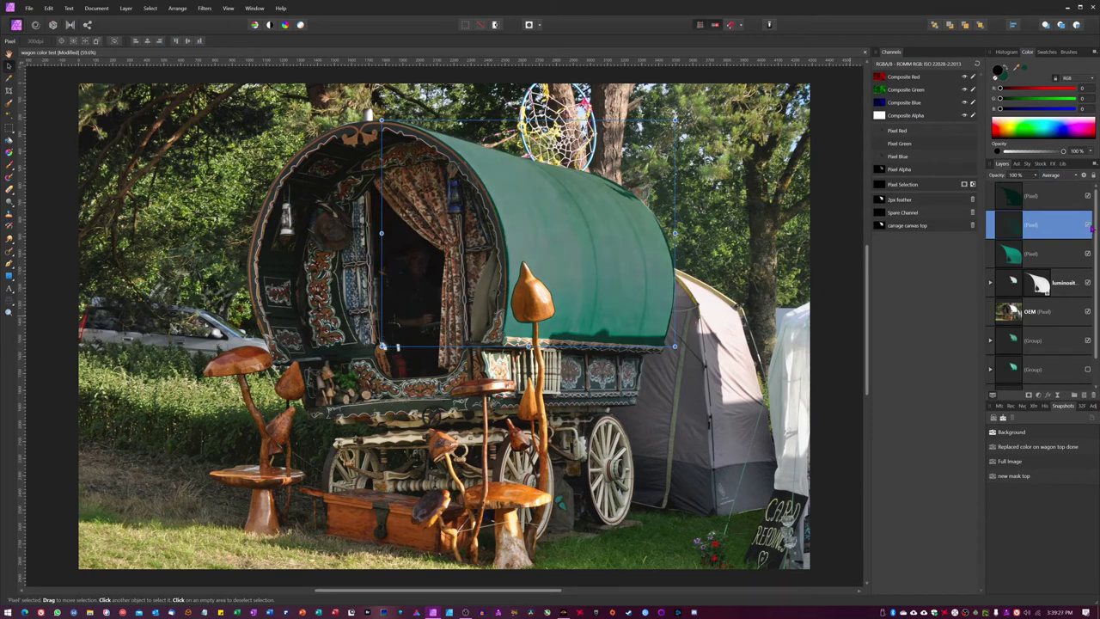
Switch the shading layer to Linear Burn and lower its opacity to about 76%.
click(1062, 177)
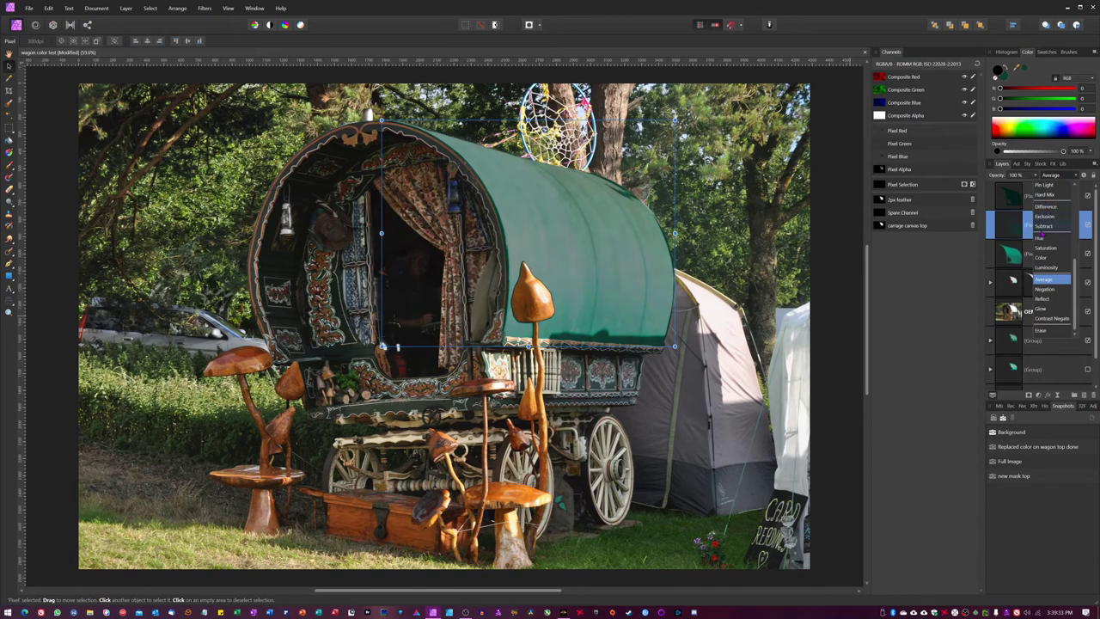
scroll(1049, 222, up, 3)
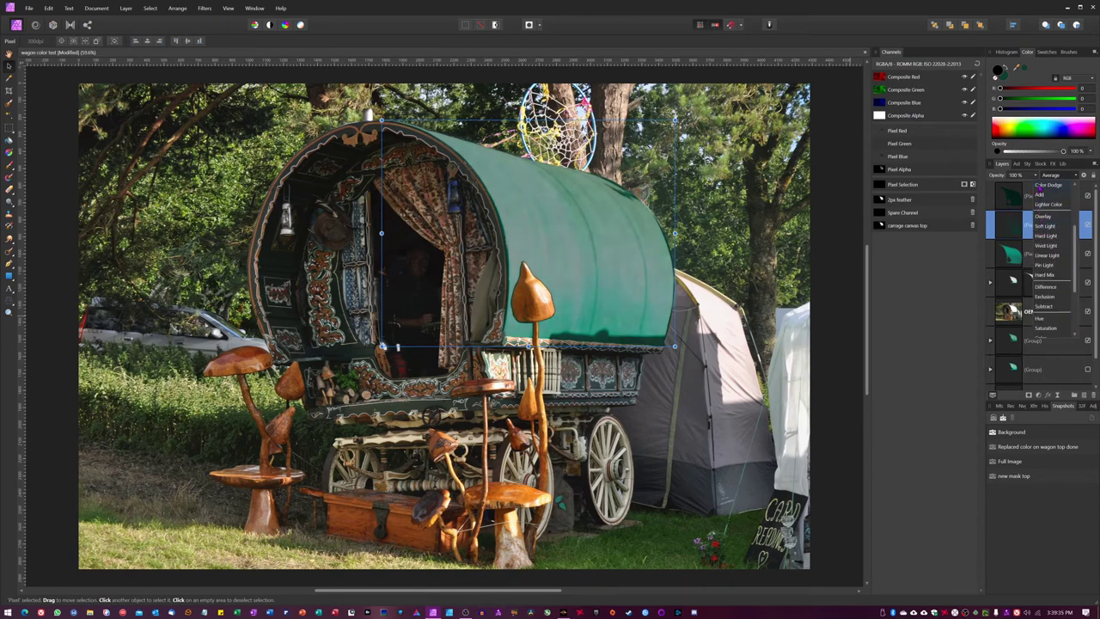
scroll(1051, 206, up, 3)
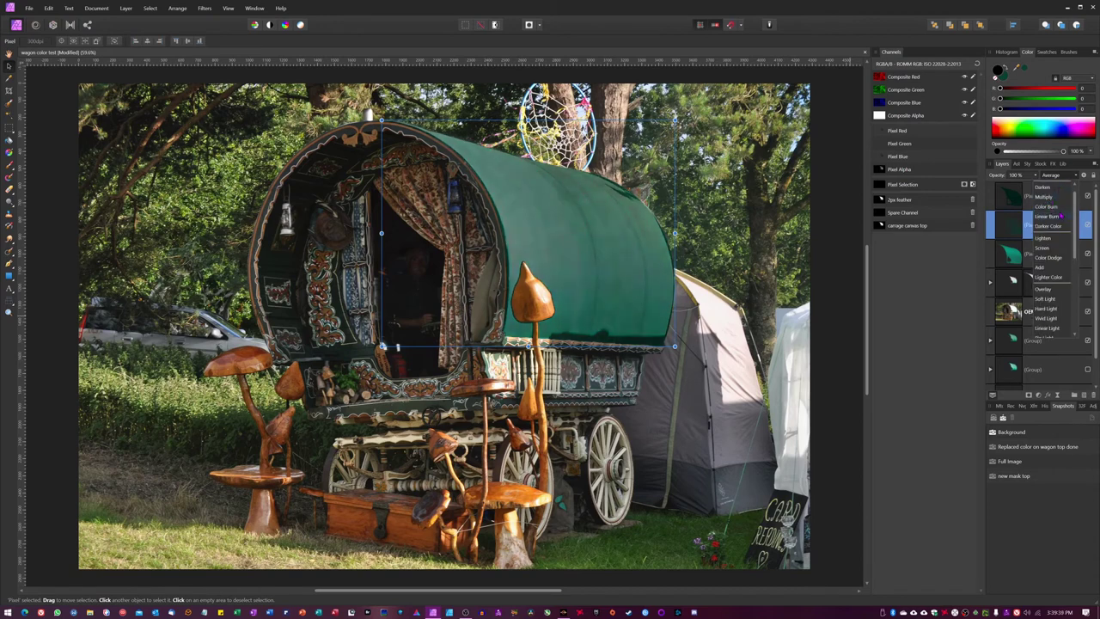
click(1052, 217)
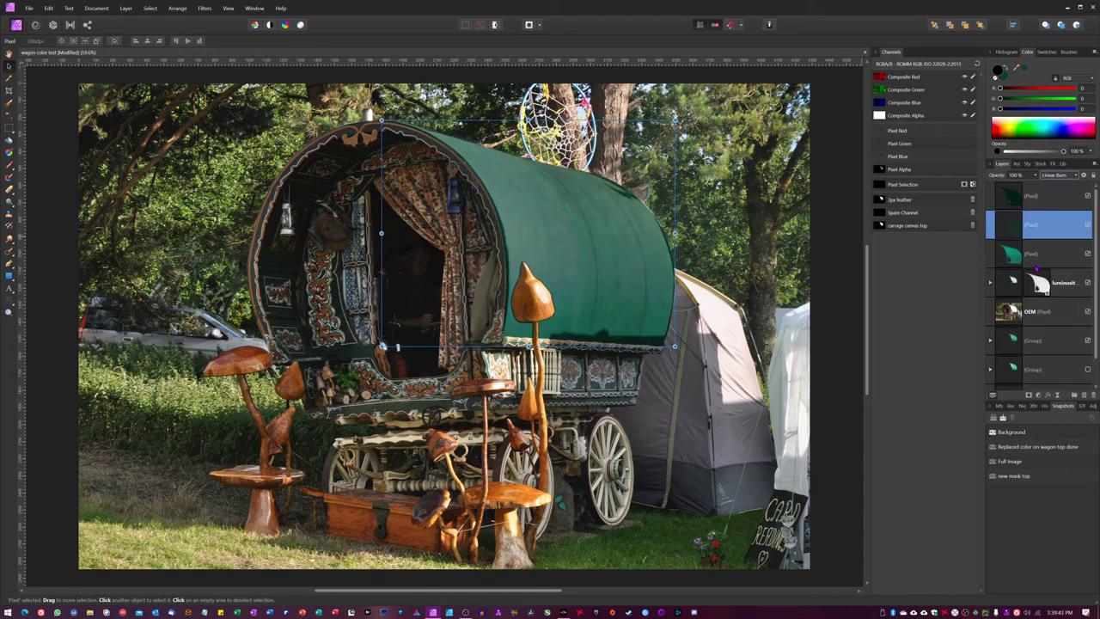
drag(1002, 174, 989, 179)
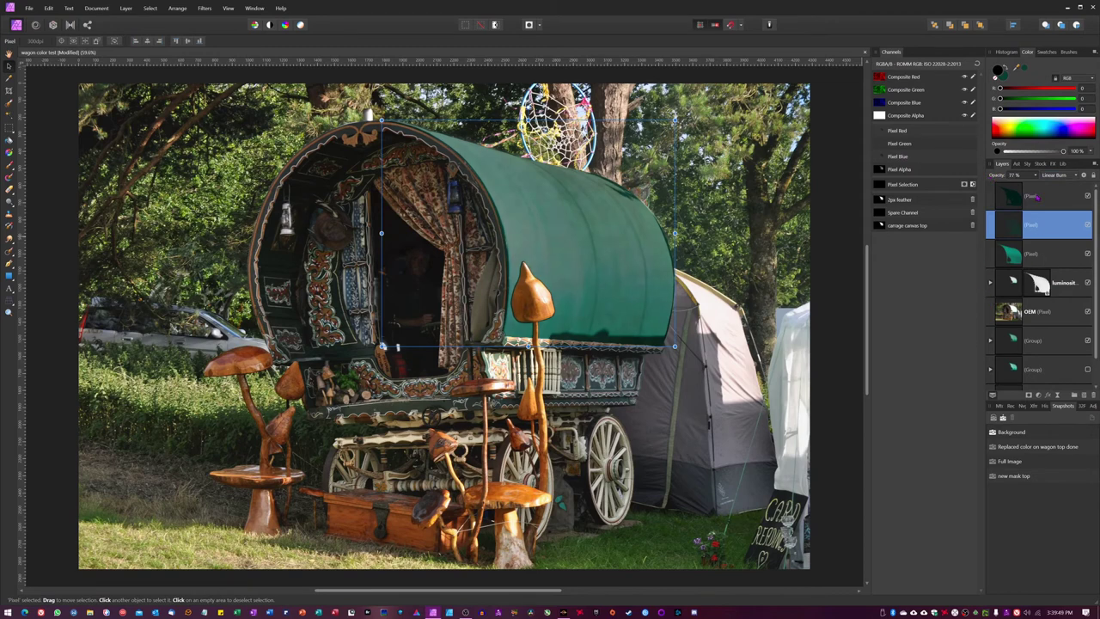
Rename the top noise layer to 'weathered'.
click(1039, 197)
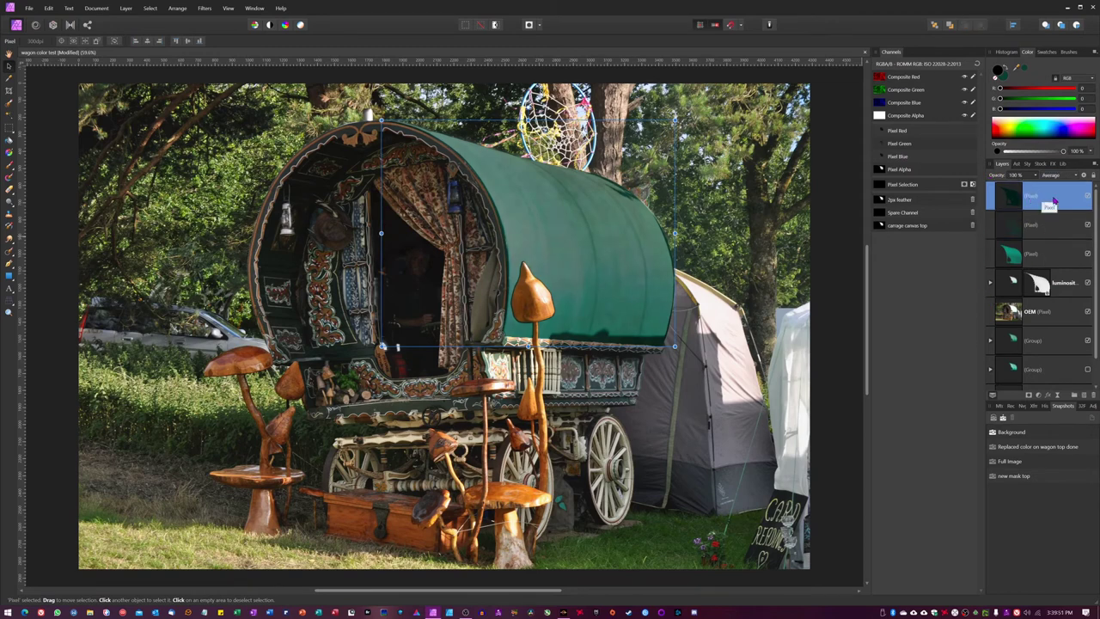
double_click(1034, 197)
text(weathered)
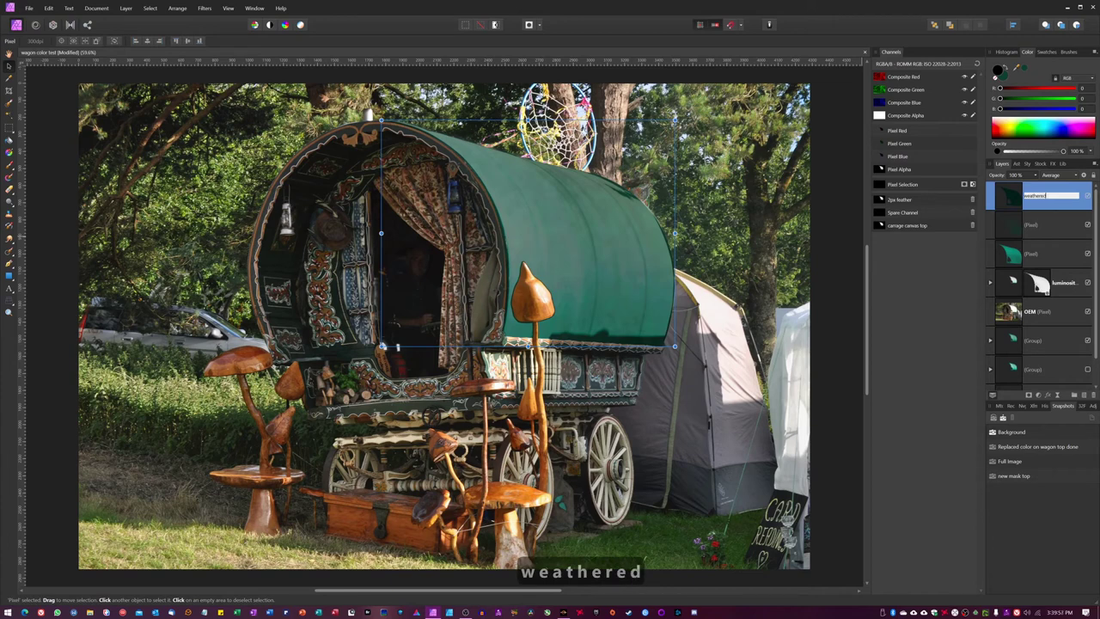
key(Return)
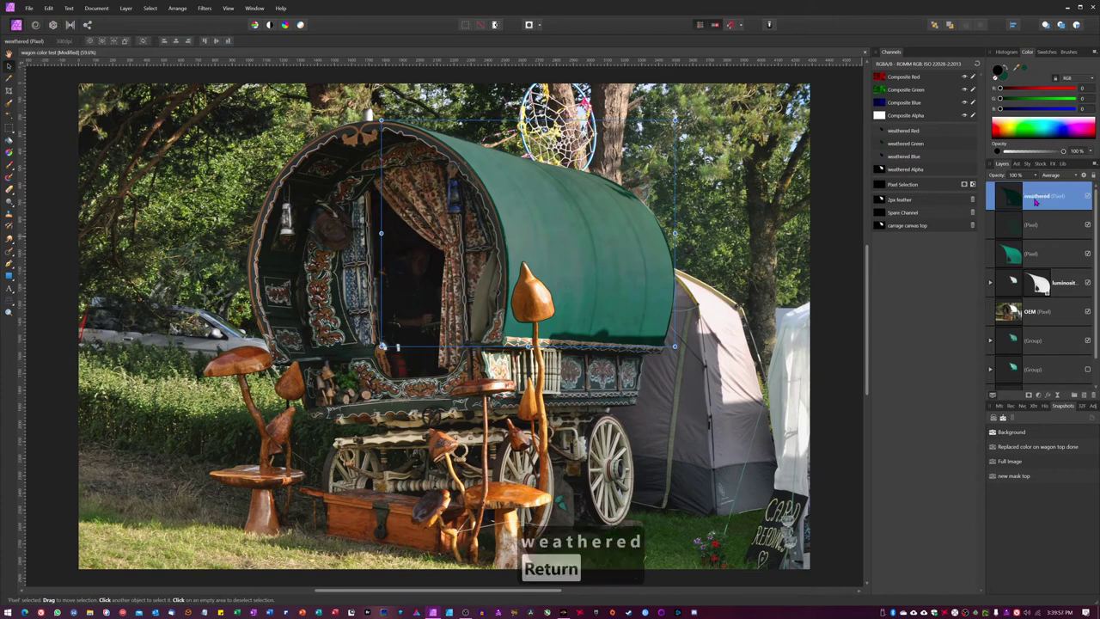
Group the three canopy layers as 'Canvas color' and deselect.
shift+click(1056, 252)
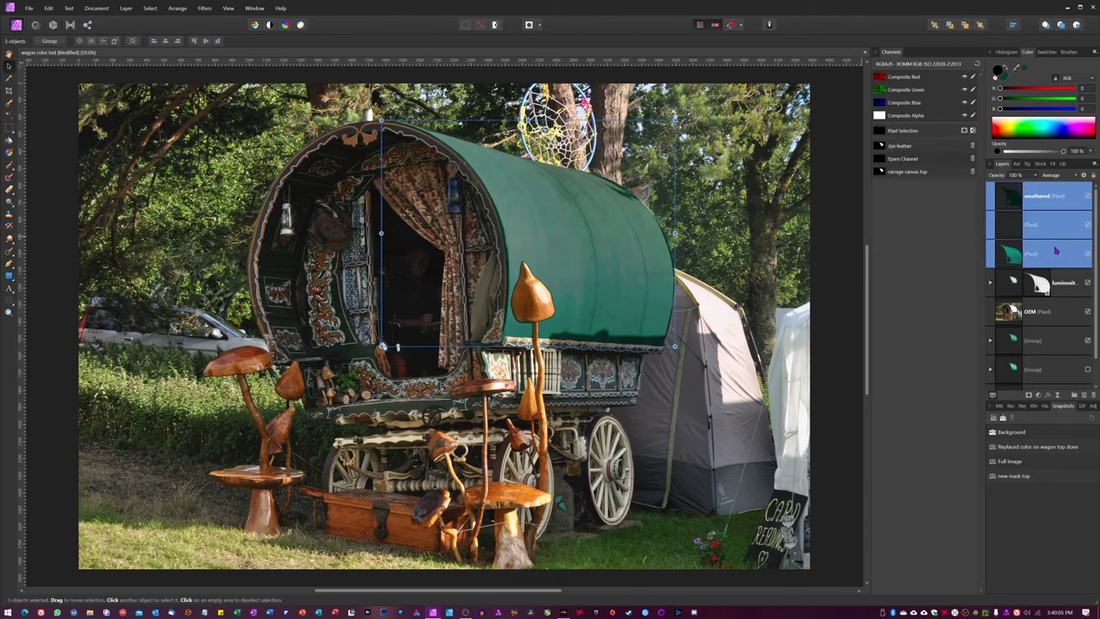
key(ctrl+g)
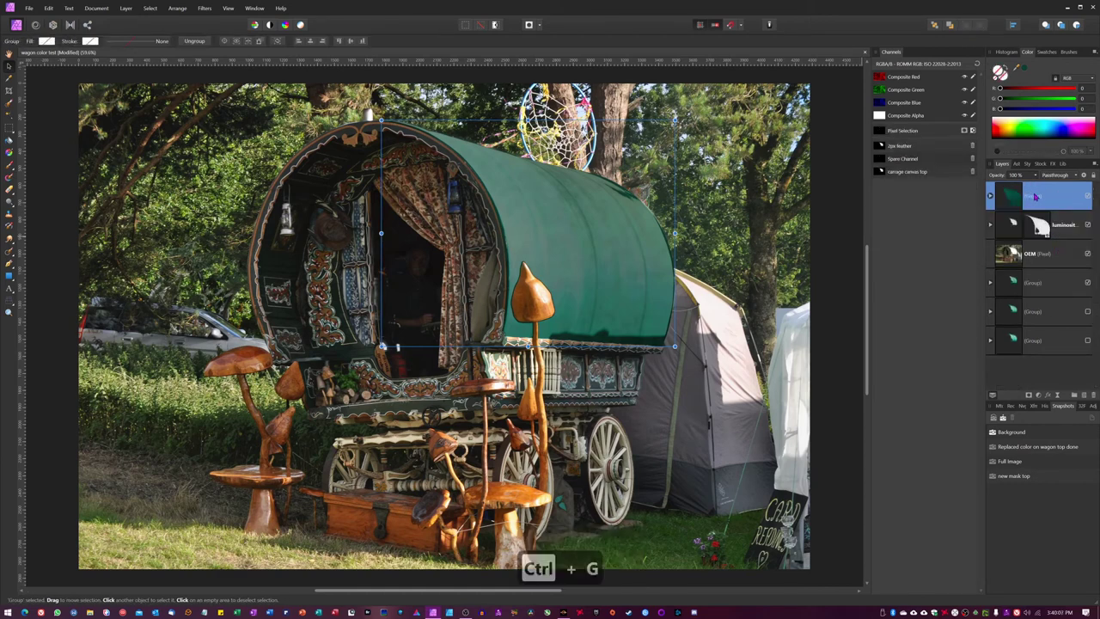
double_click(1035, 197)
text(Can)
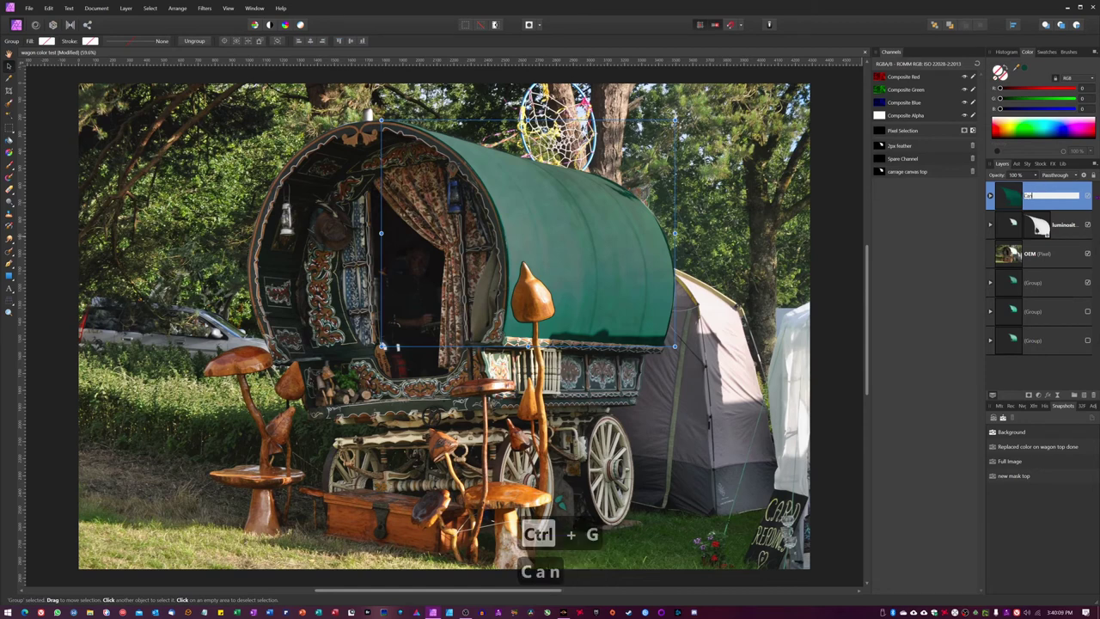
text(vas color)
key(Return)
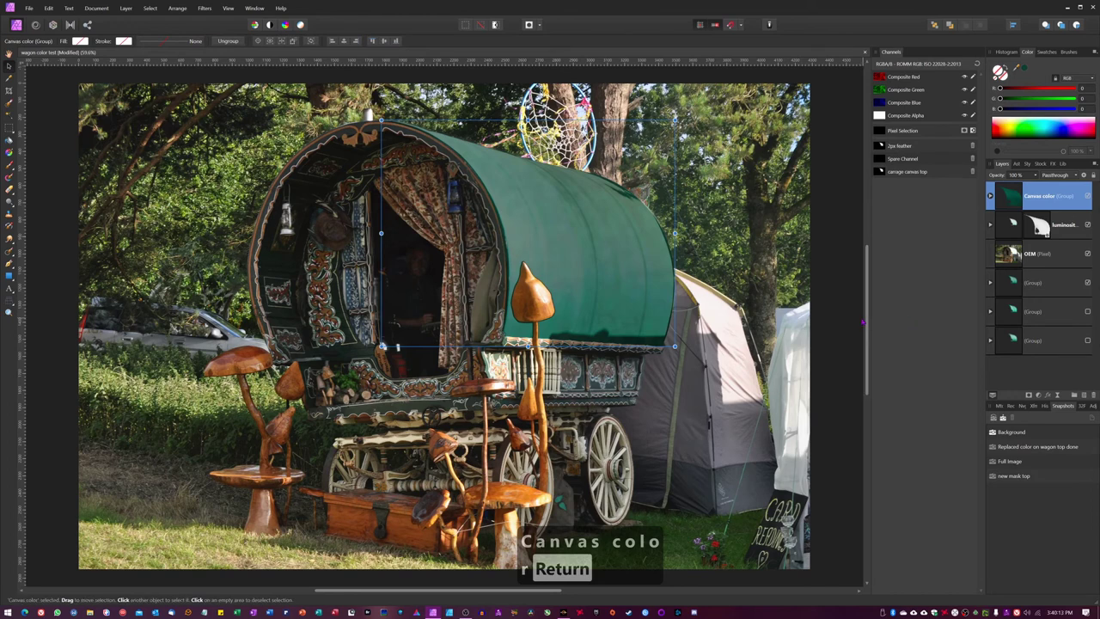
key(ctrl+d)
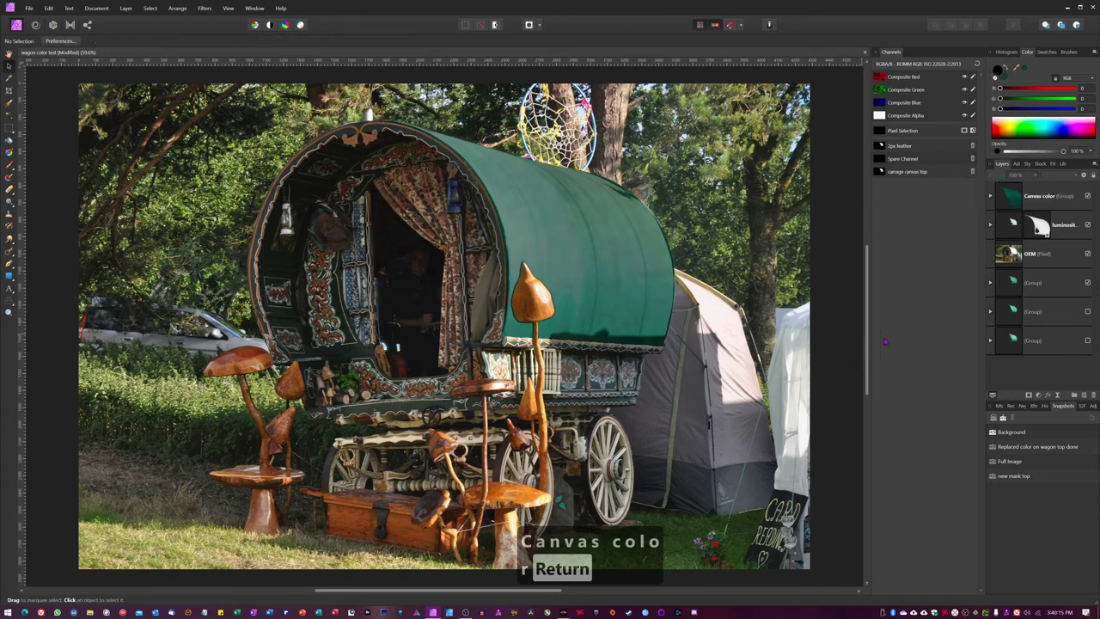